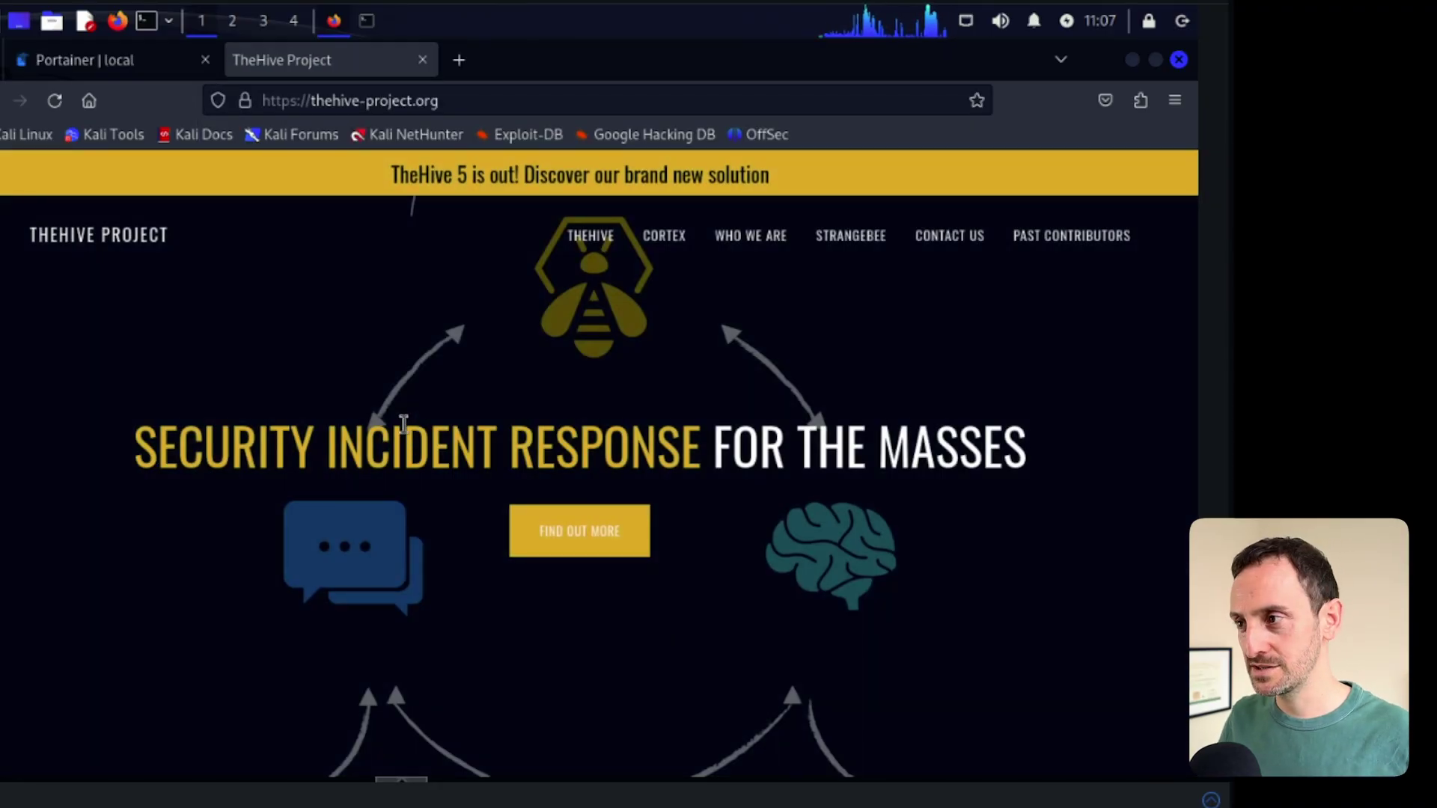
- Open TheHive documentation in a new tab and navigate to Installation > System Requirements
scroll(404, 424, "down", 5)
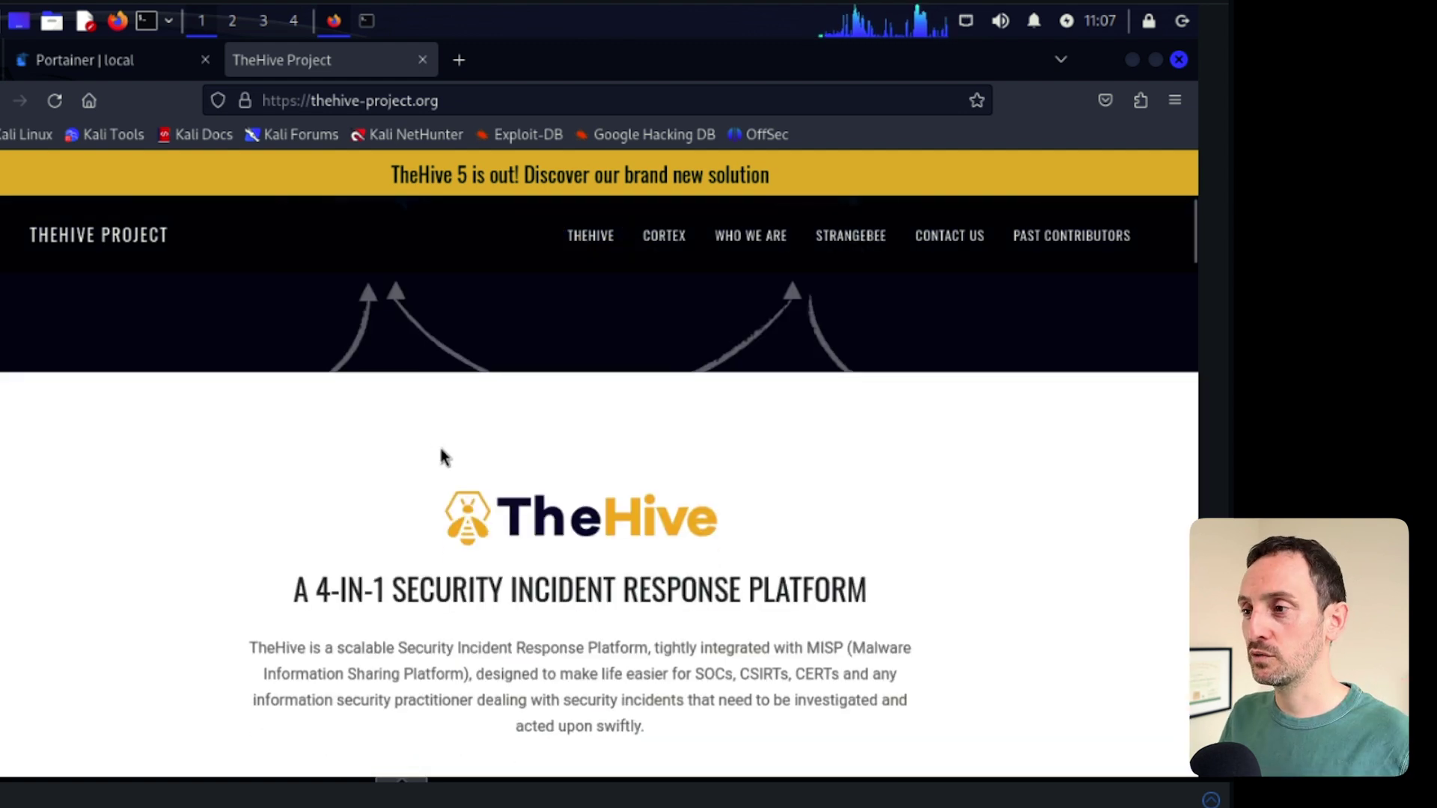
scroll(431, 449, "down", 6)
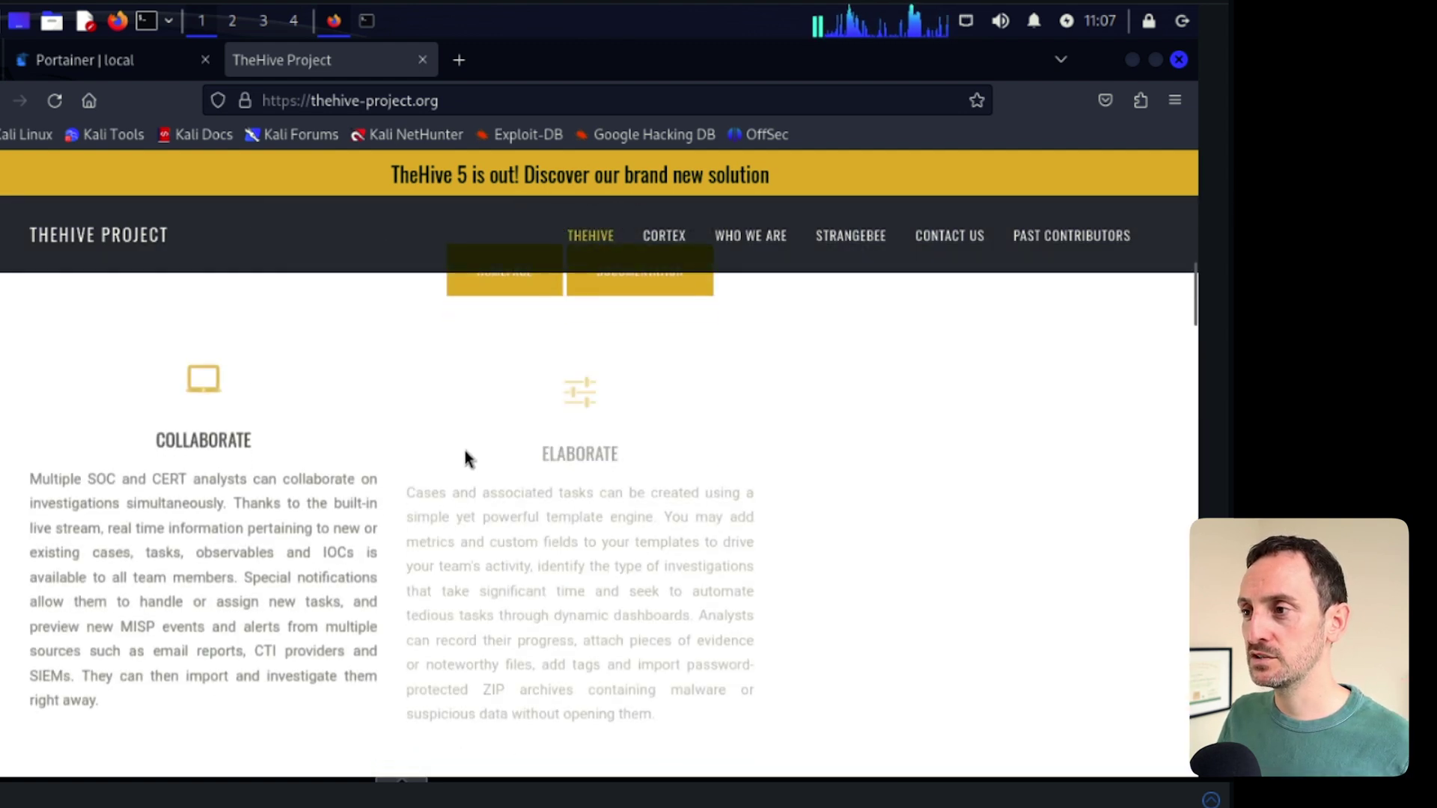
scroll(506, 450, "up", 2)
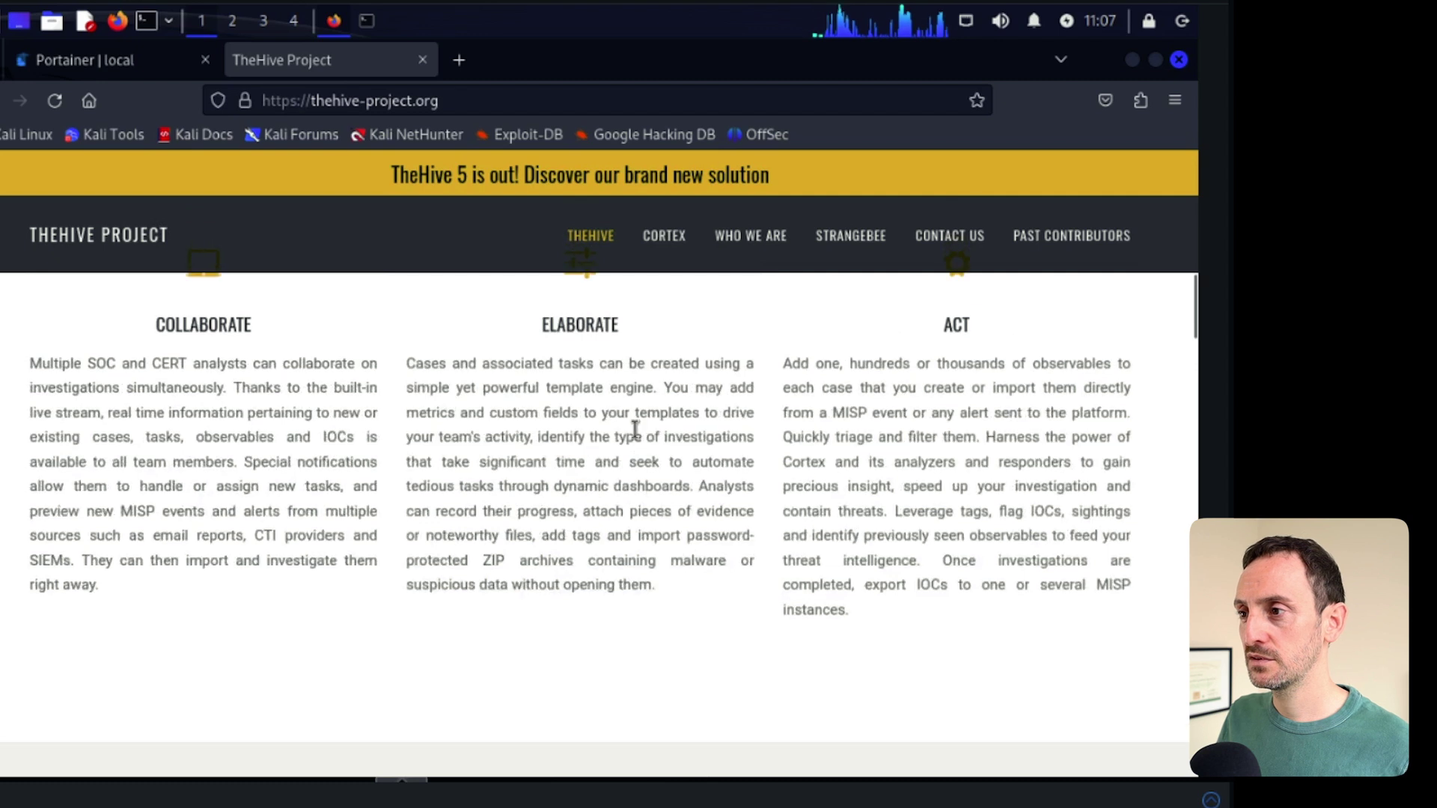
scroll(636, 429, "up", 6)
left_click(638, 739)
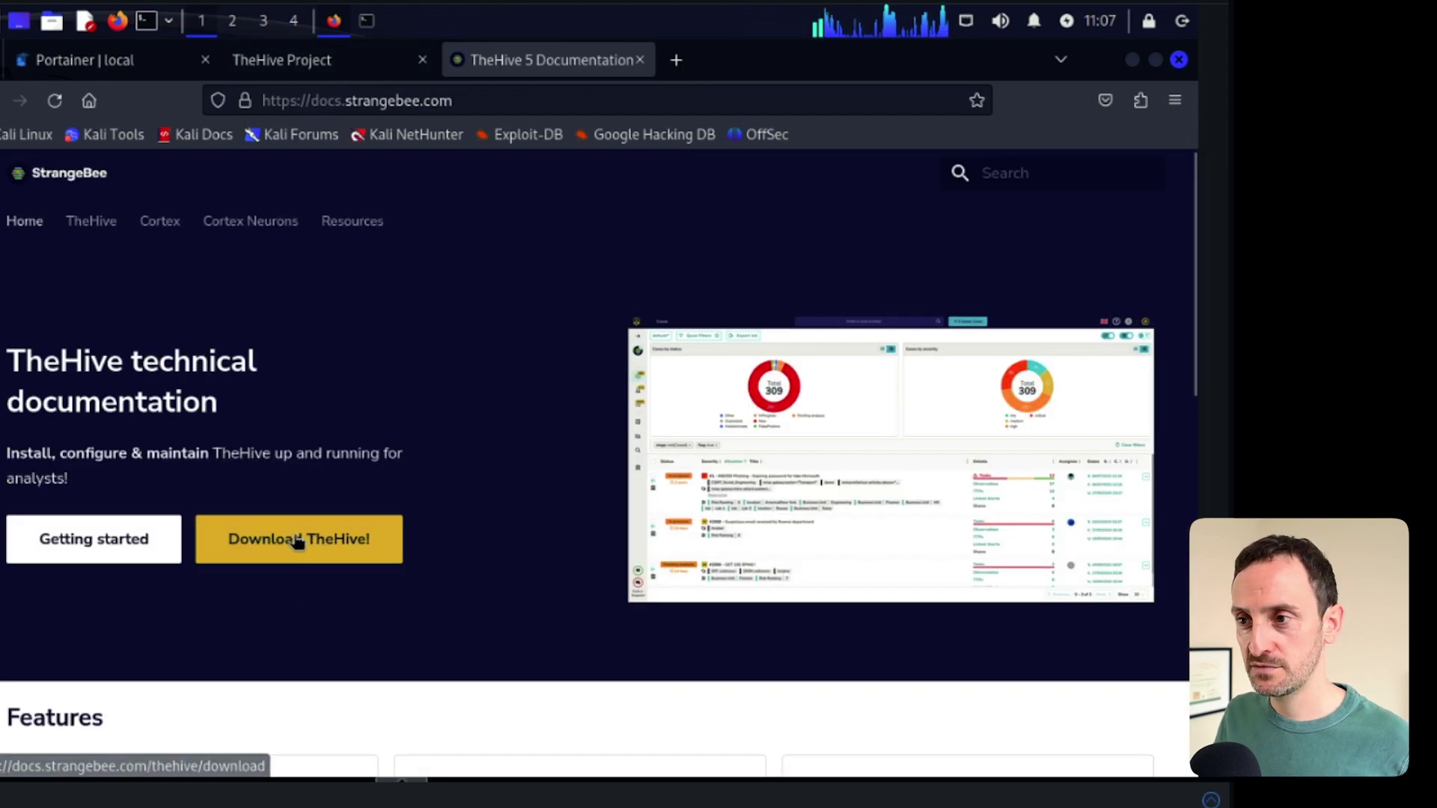
left_click(297, 539)
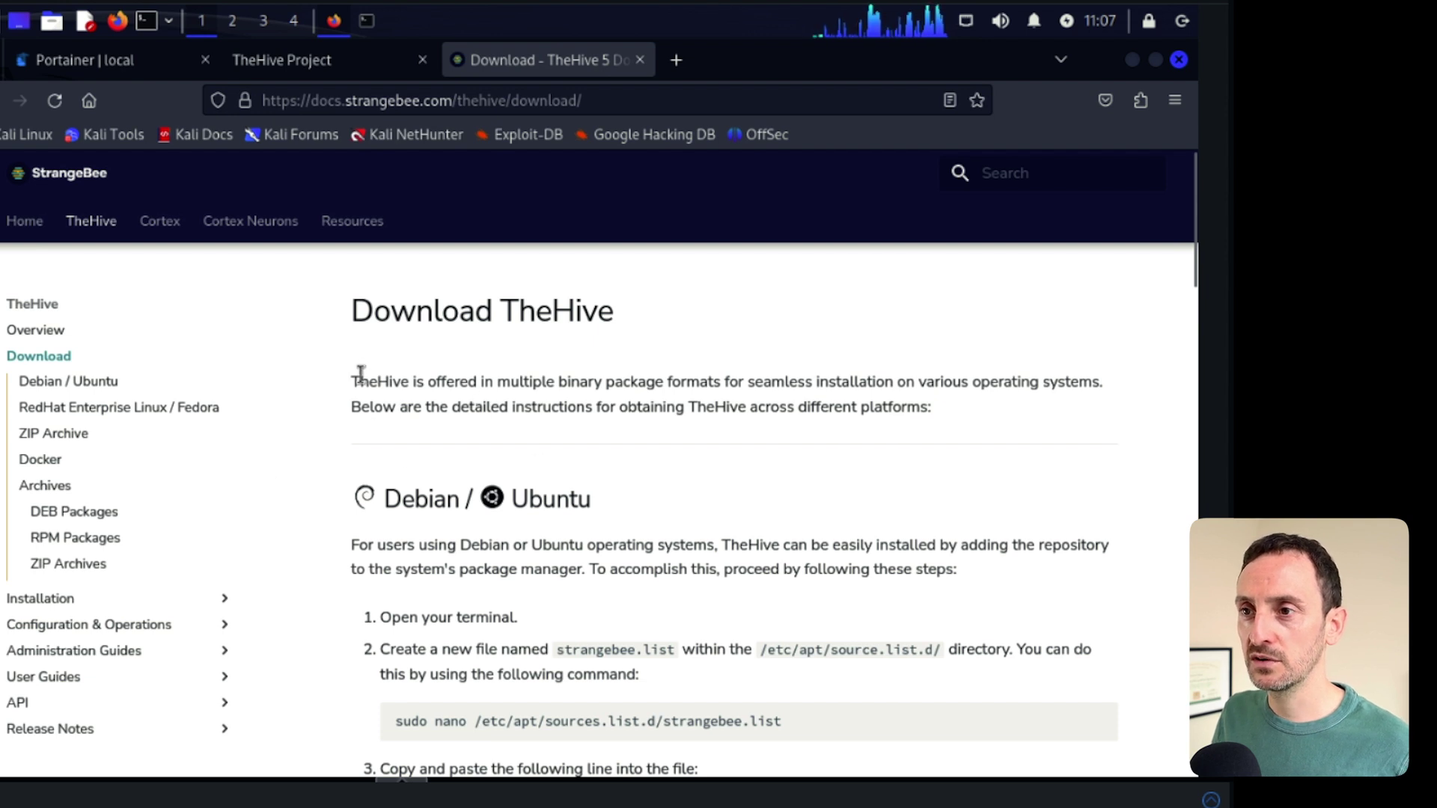
left_click(58, 331)
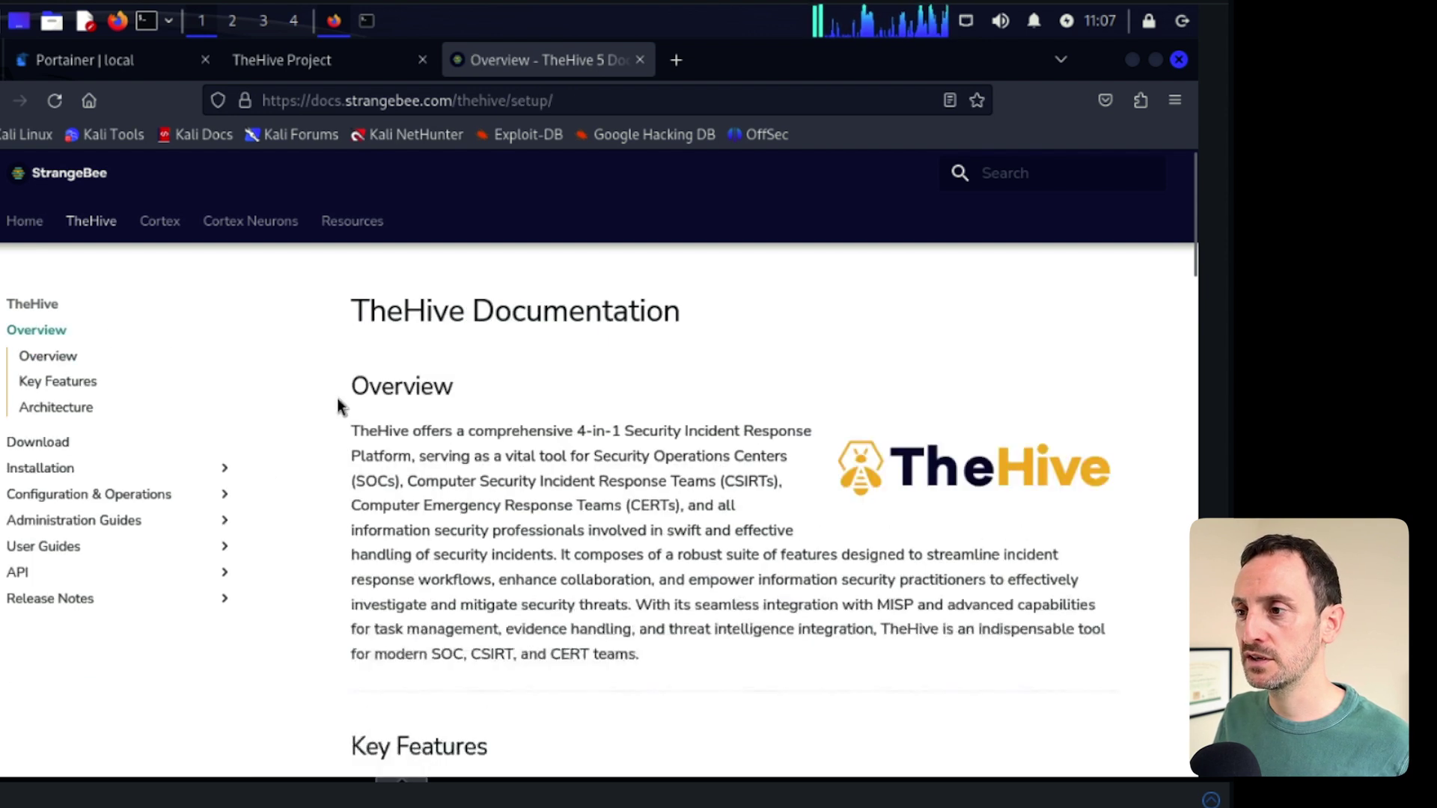
scroll(465, 527, "down", 3)
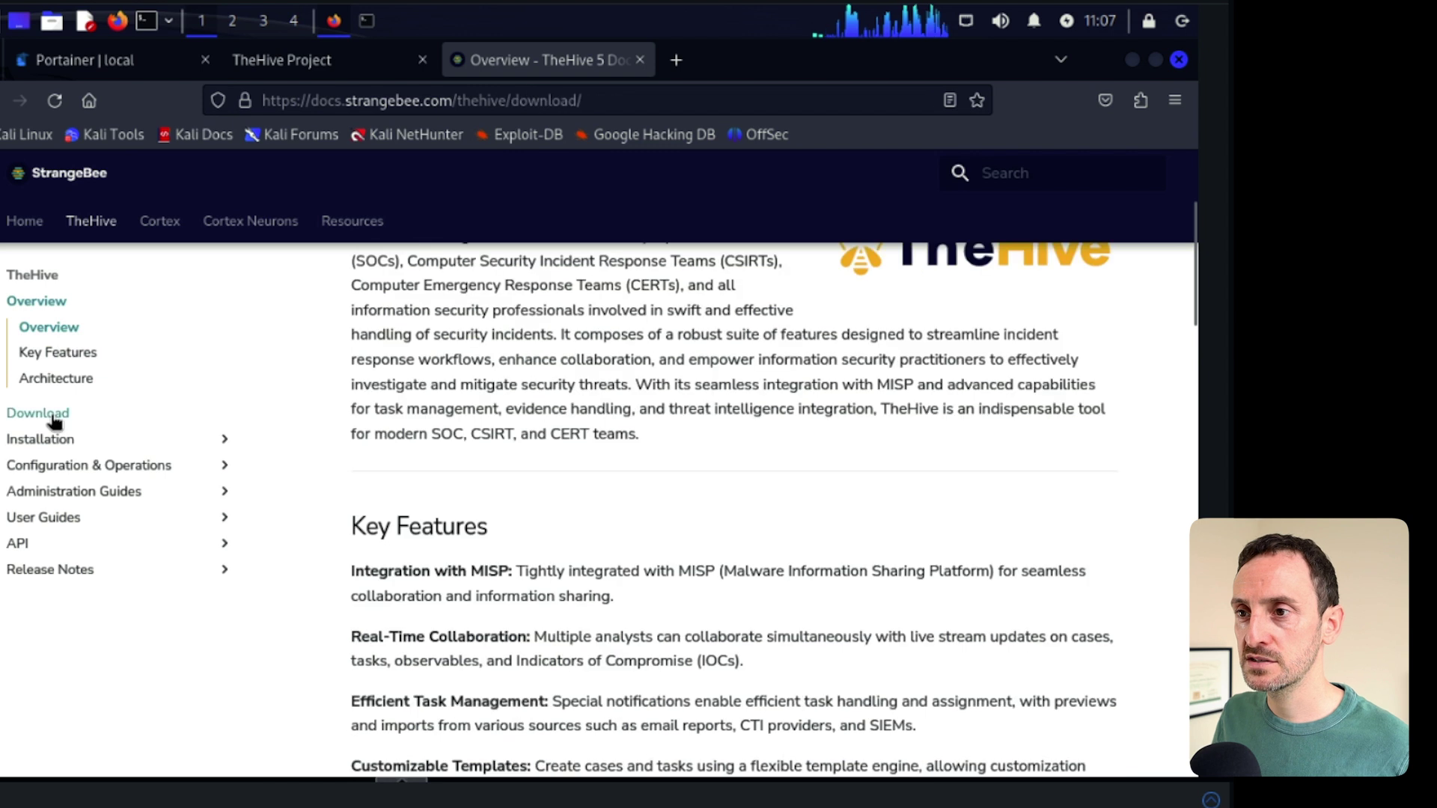
left_click(46, 416)
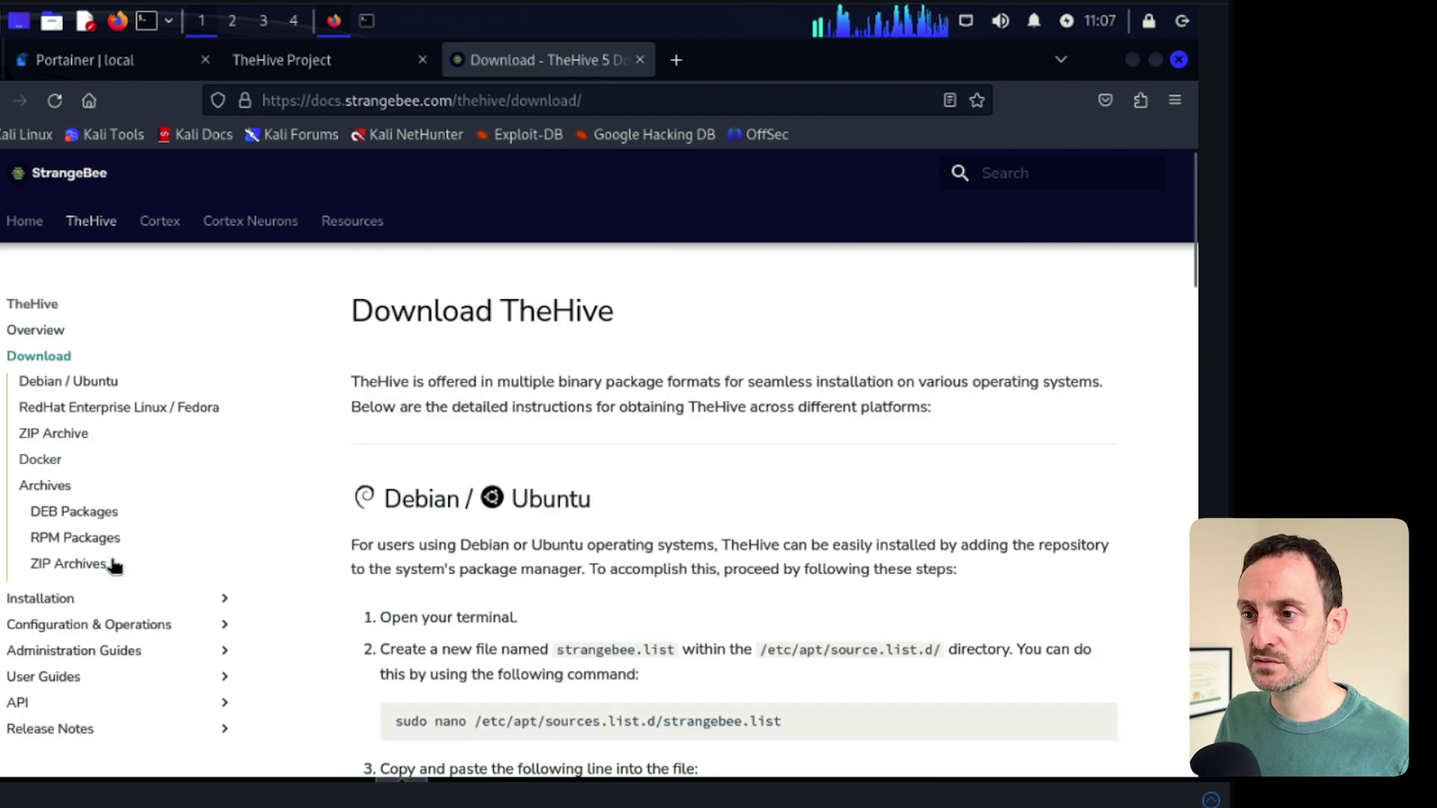
left_click(75, 601)
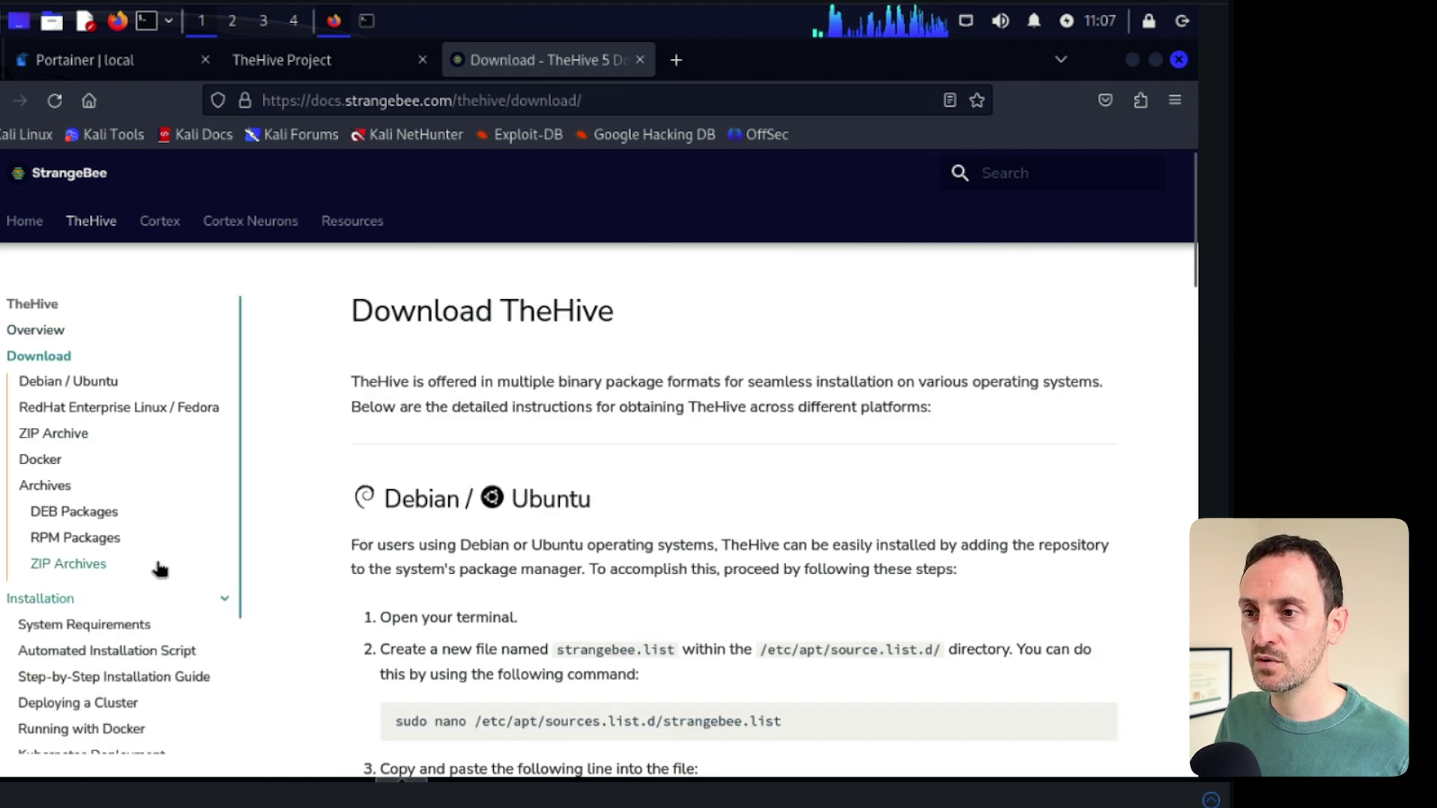
left_click(98, 629)
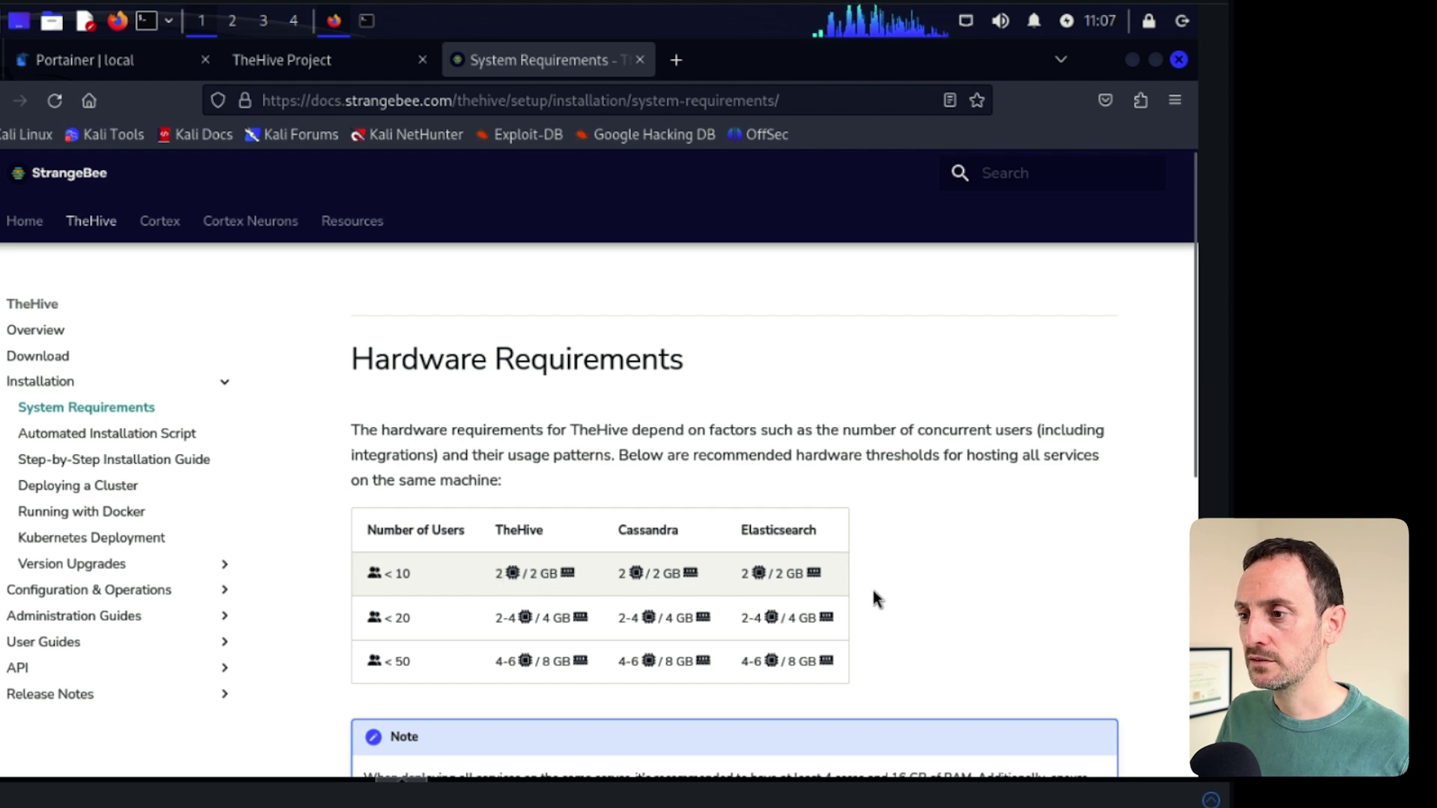
- Browse the Download page's Debian/Ubuntu instructions and the Automated Installation Script page
scroll(888, 603, "down", 3)
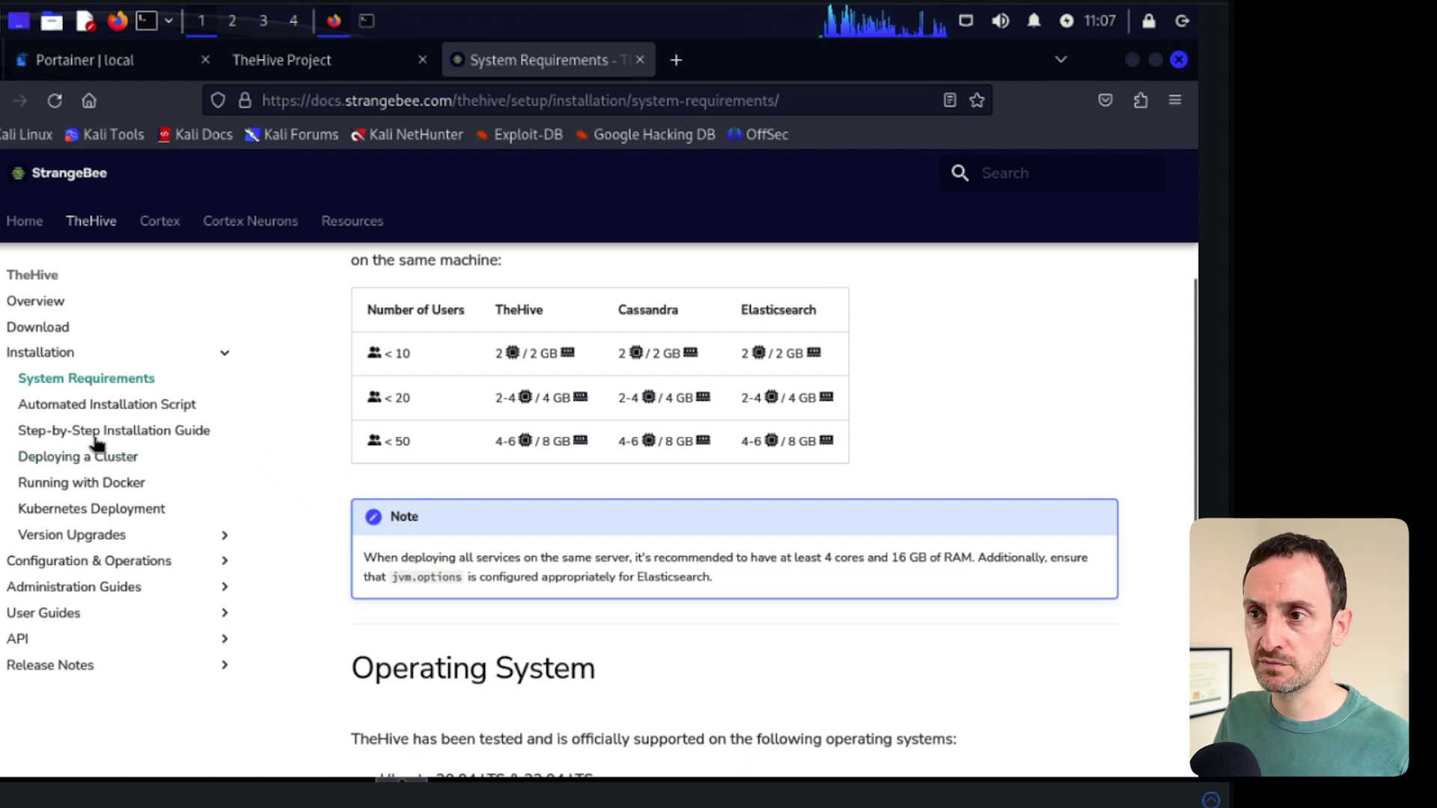
left_click(39, 326)
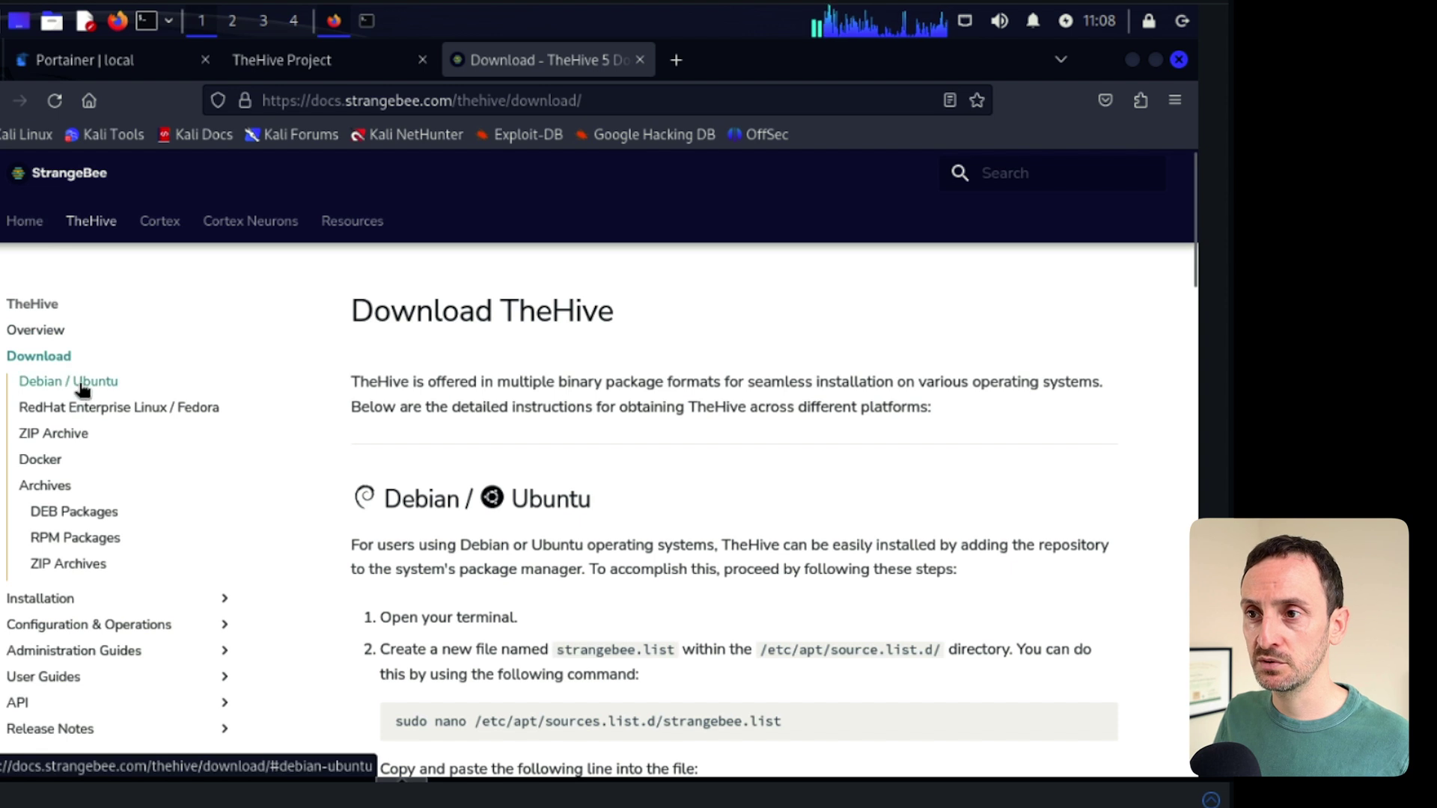
left_click(84, 383)
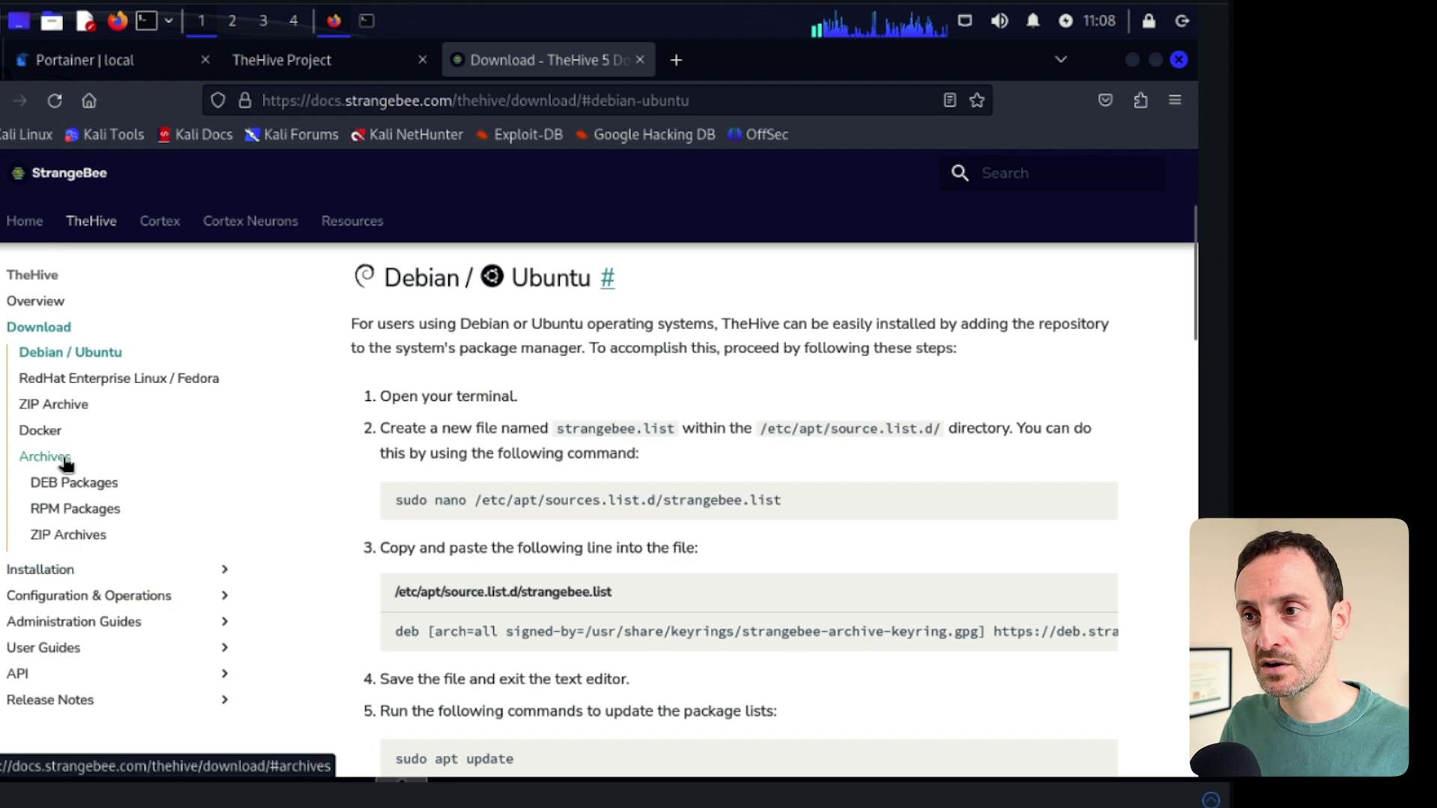
left_click(71, 572)
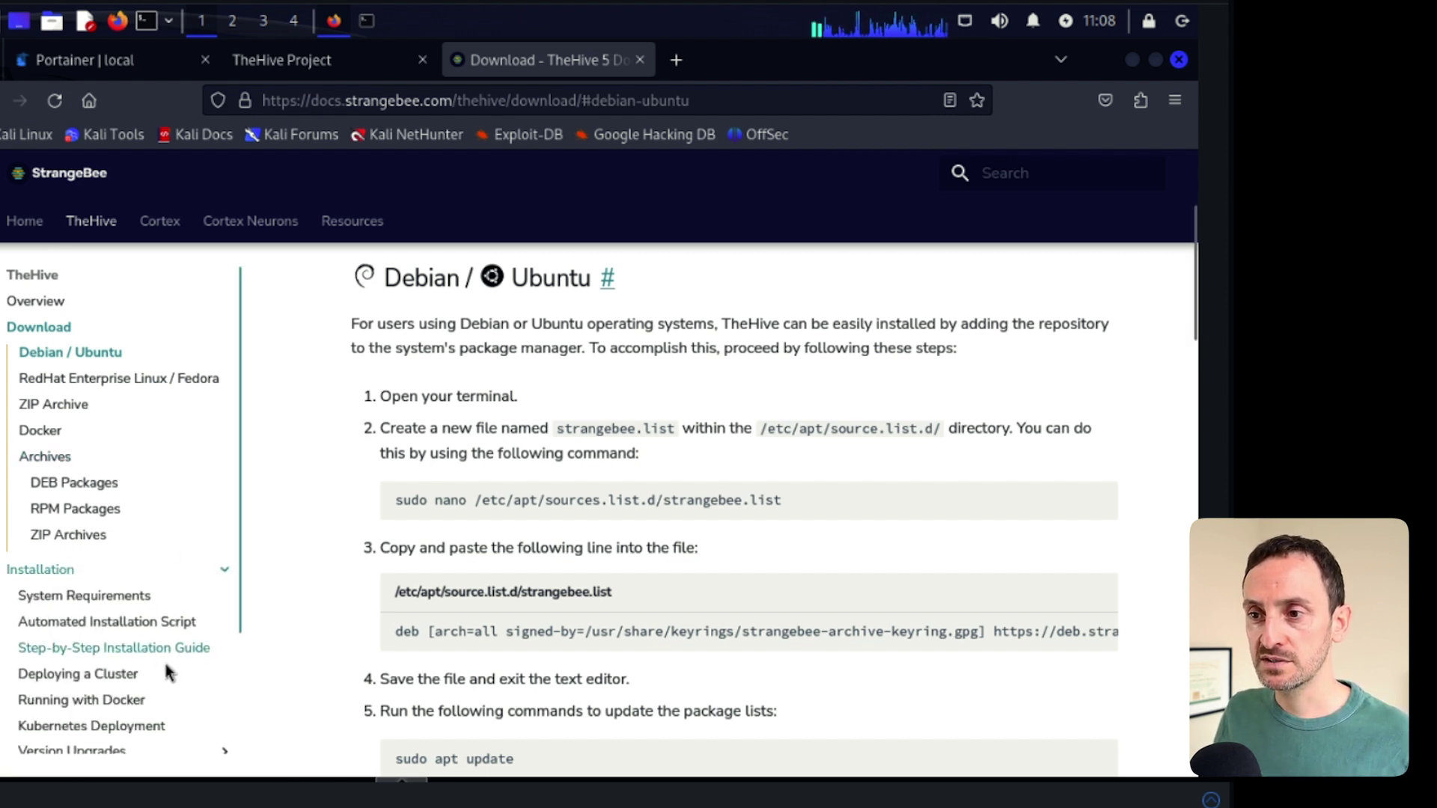
left_click(138, 621)
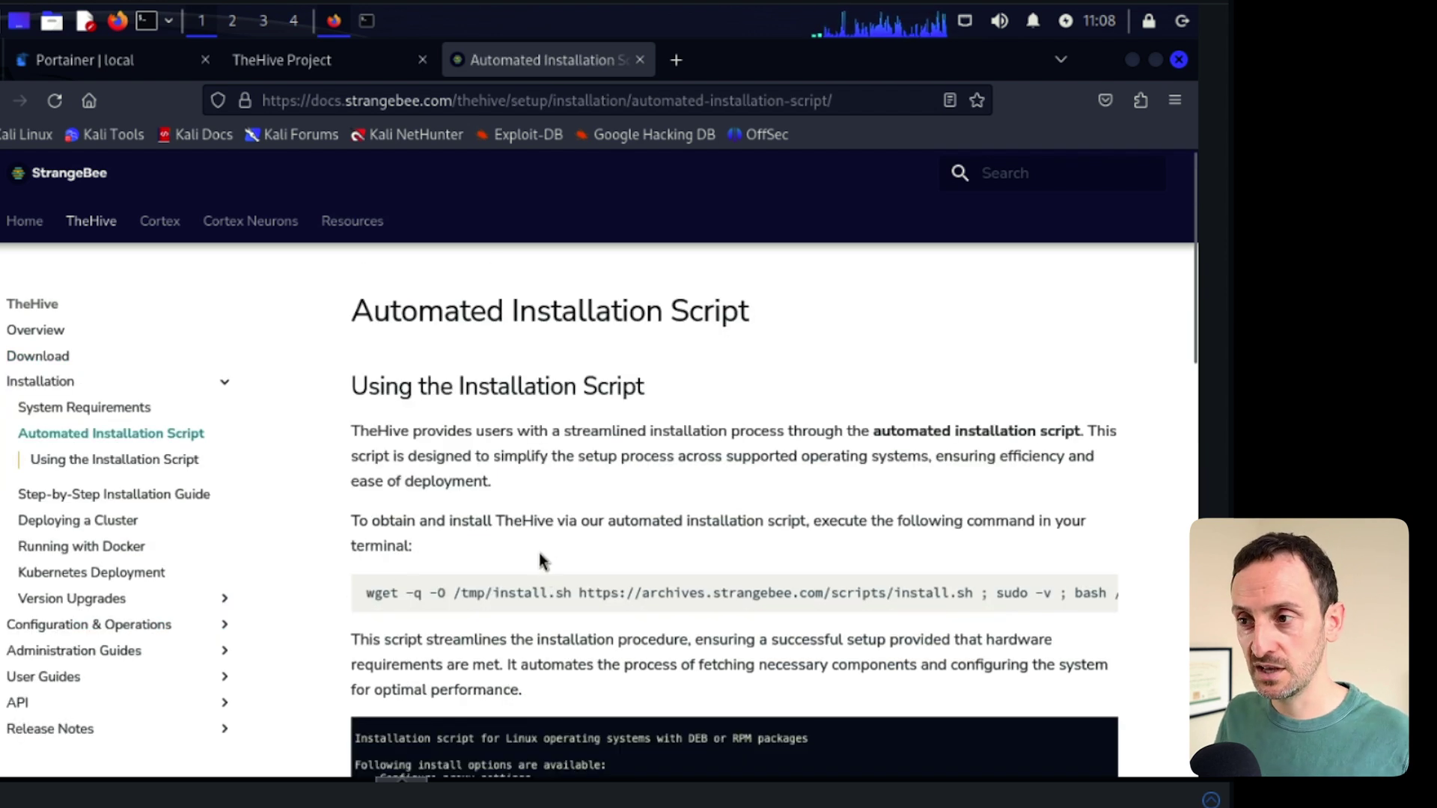
left_click_drag(375, 592, 501, 586)
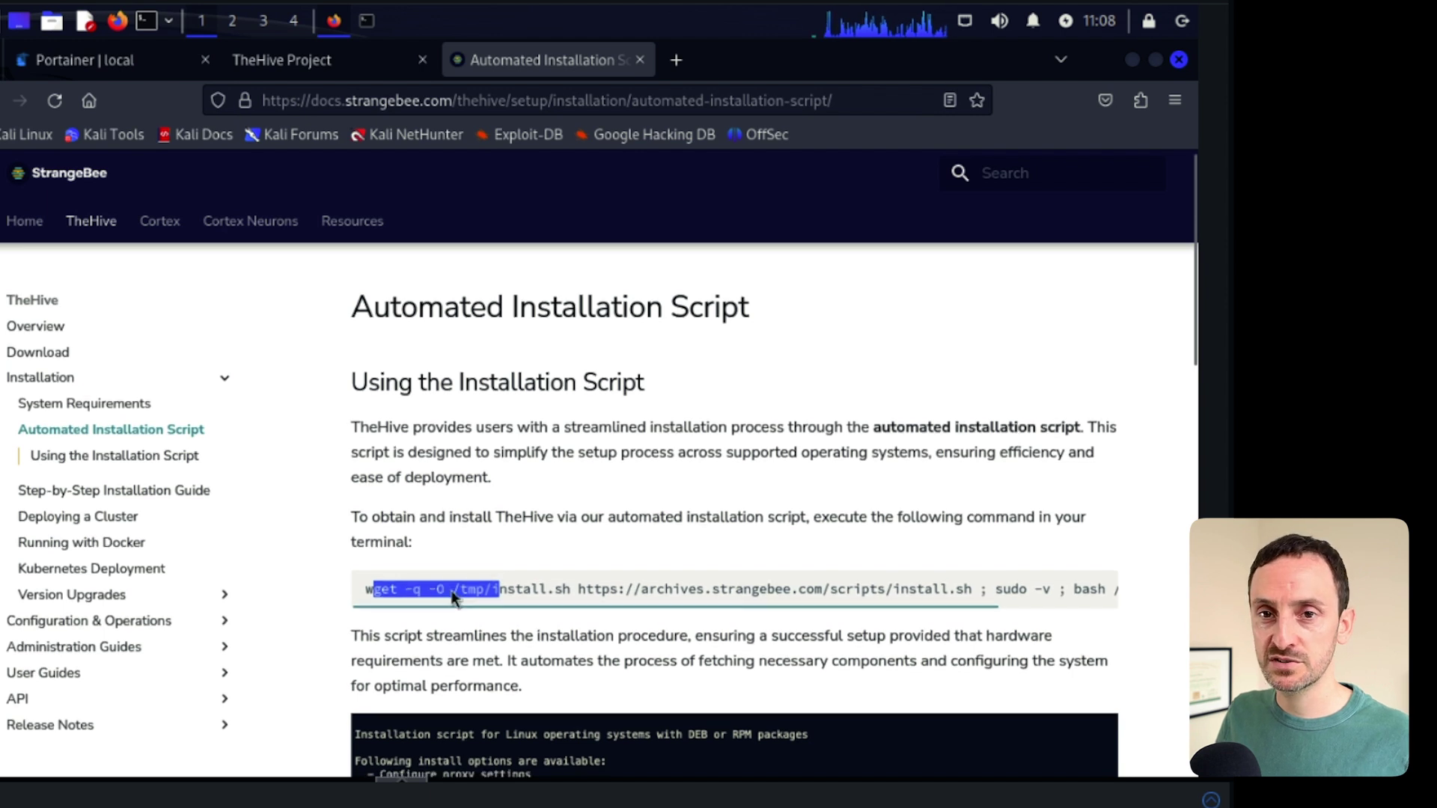
scroll(456, 595, "down", 4)
scroll(457, 595, "down", 1)
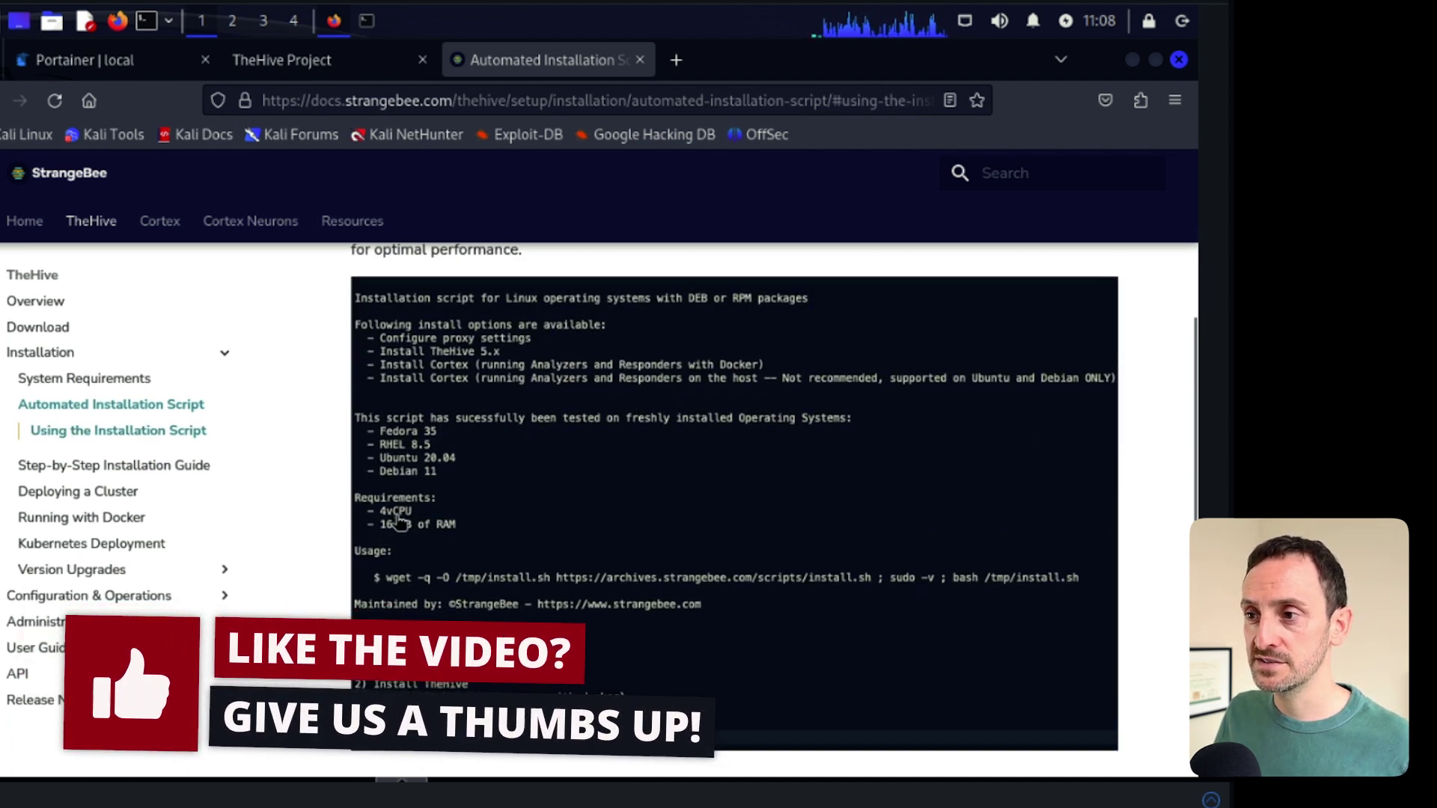
- Scroll through the Step-by-Step Installation Guide, then go to the Running with Docker page
left_click(107, 467)
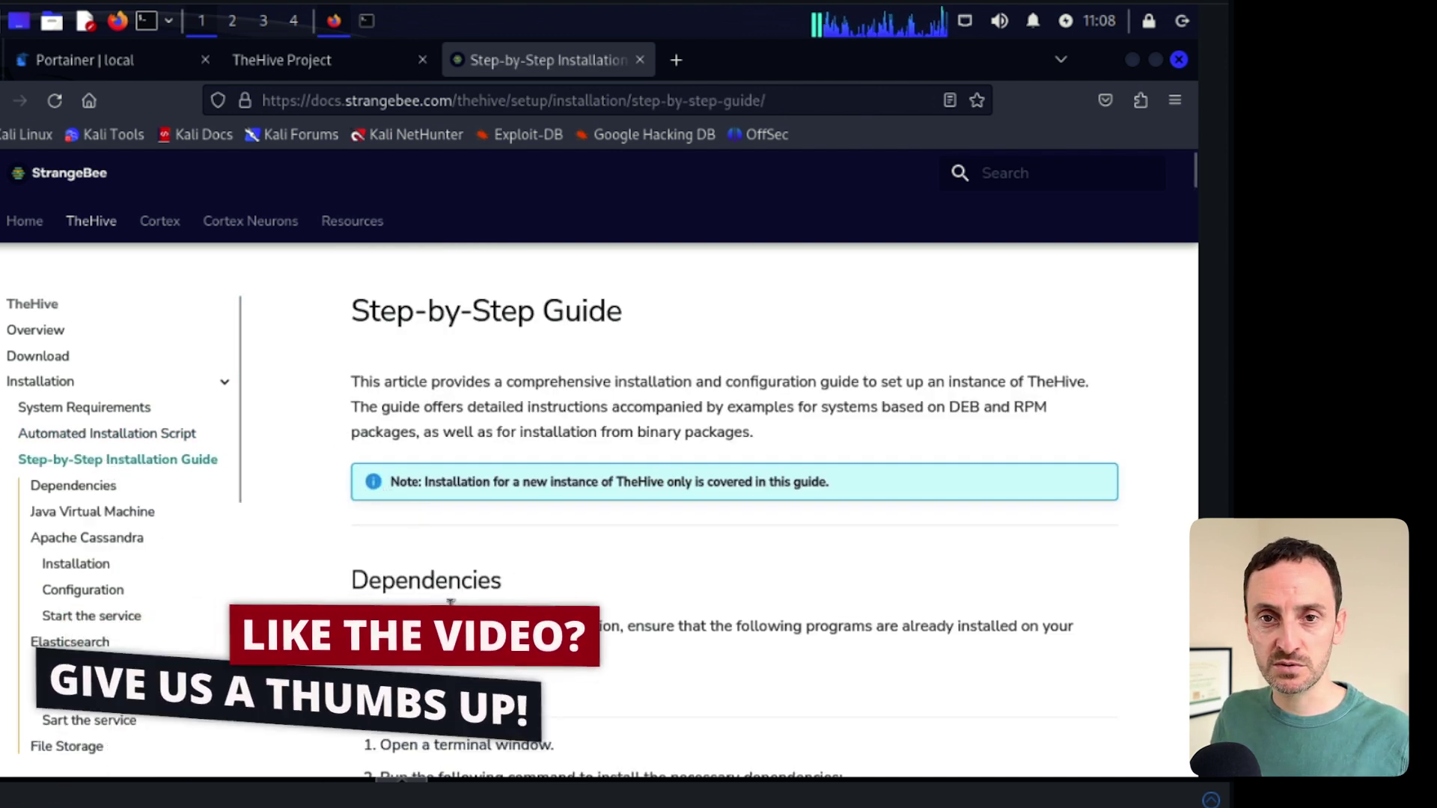
scroll(453, 584, "down", 1)
scroll(454, 612, "down", 1)
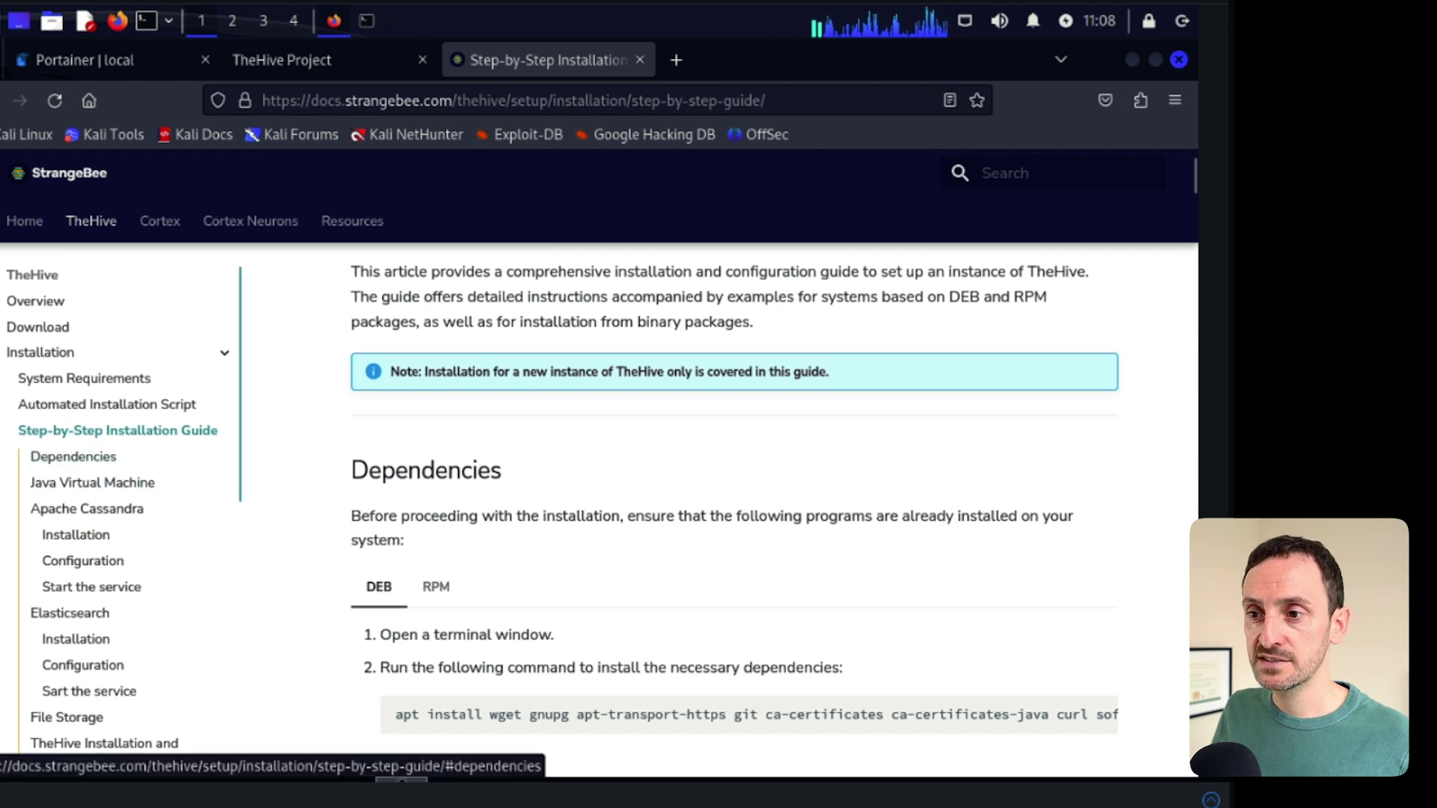
scroll(185, 505, "down", 1)
scroll(185, 506, "down", 3)
scroll(186, 508, "down", 5)
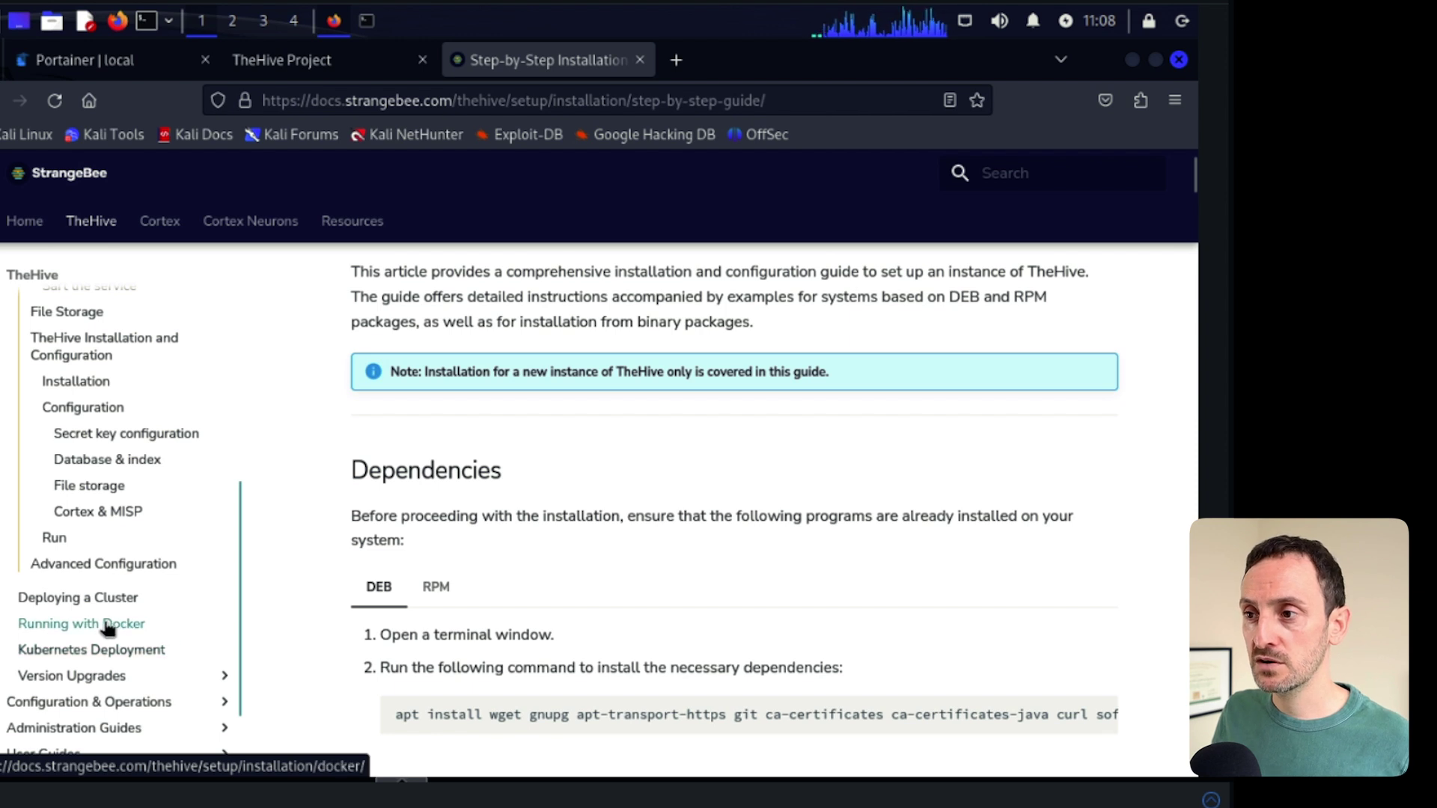
left_click(108, 626)
- Select and copy the full Quick Start docker-compose example for TheHive and Cortex
scroll(356, 581, "down", 5)
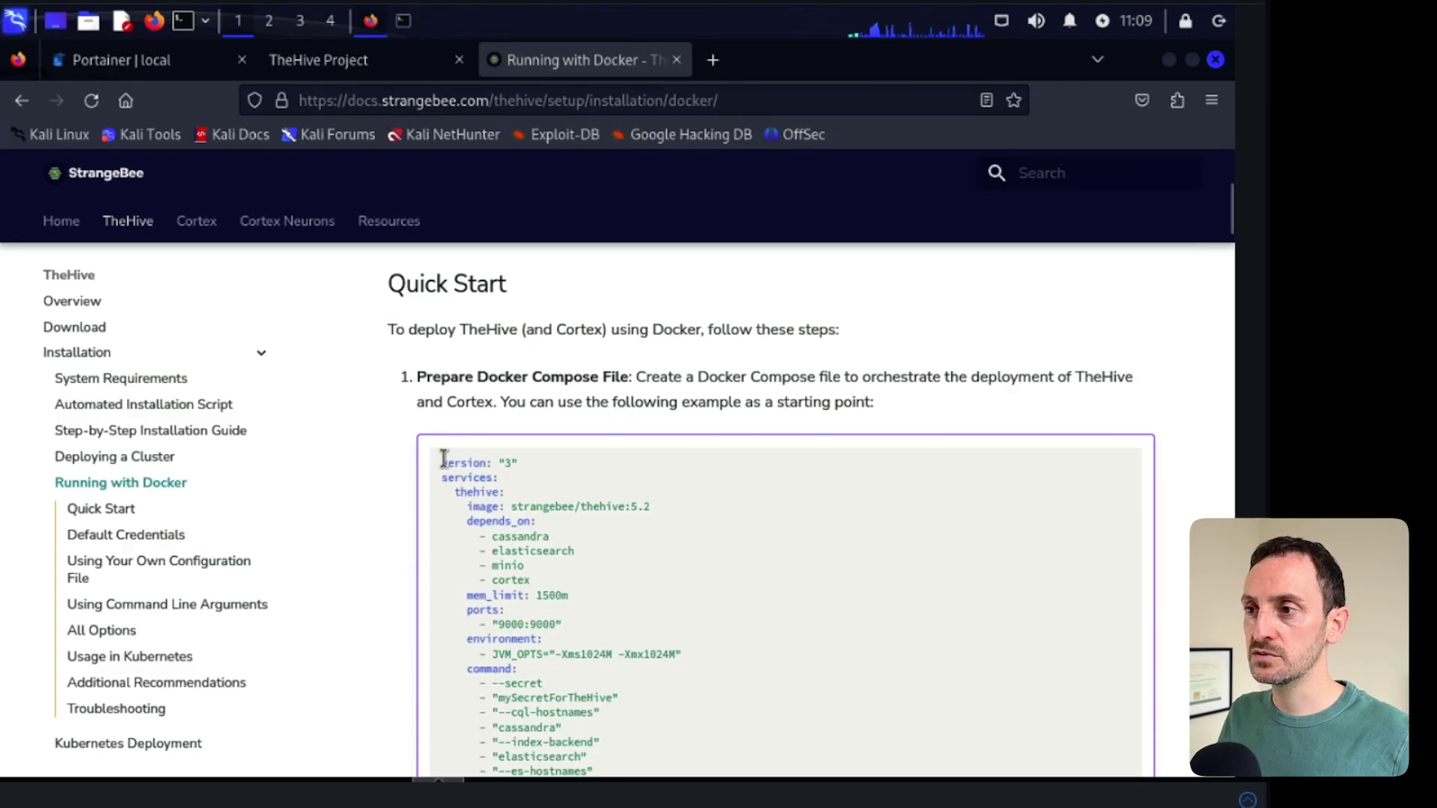
left_click_drag(529, 477, 665, 777)
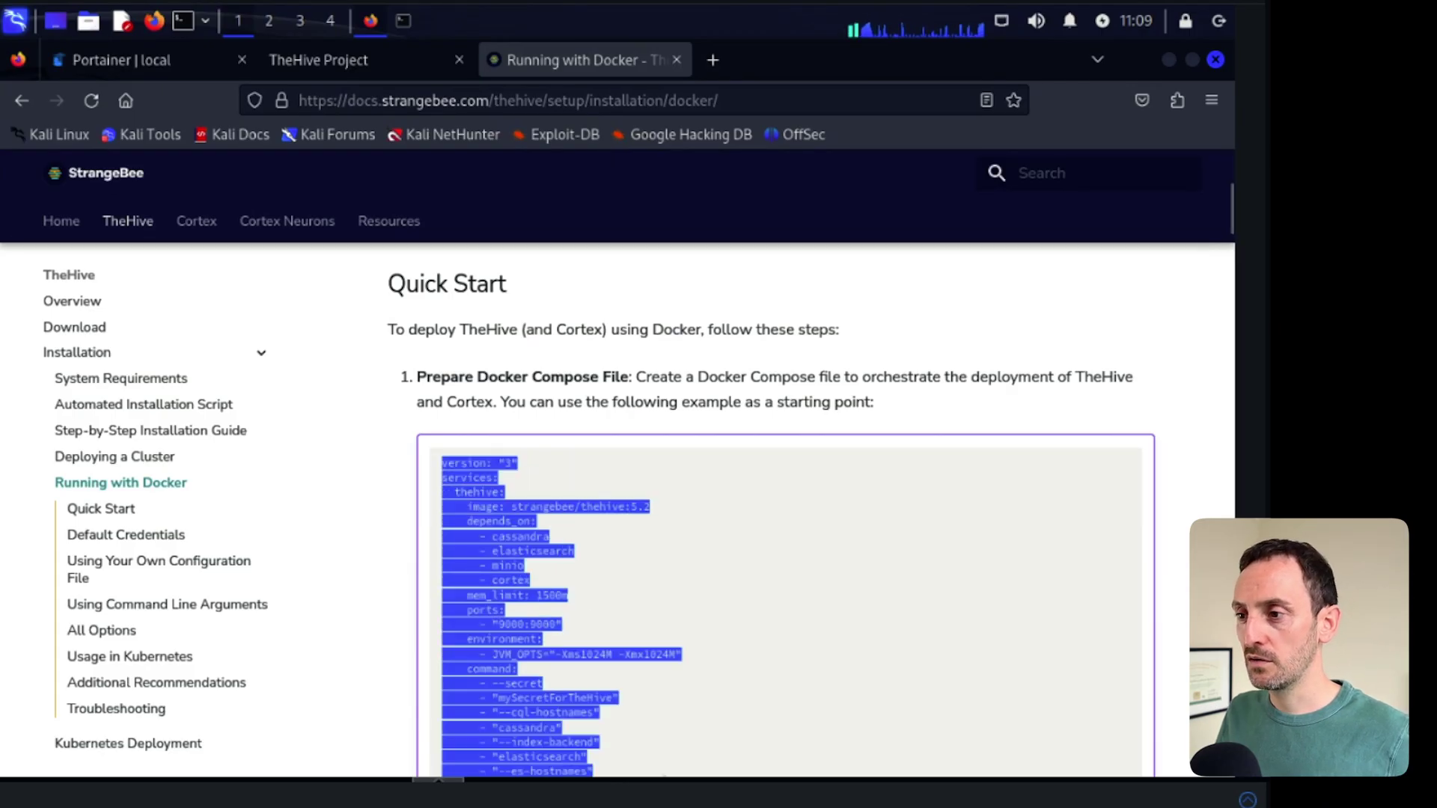
scroll(632, 706, "down", 15)
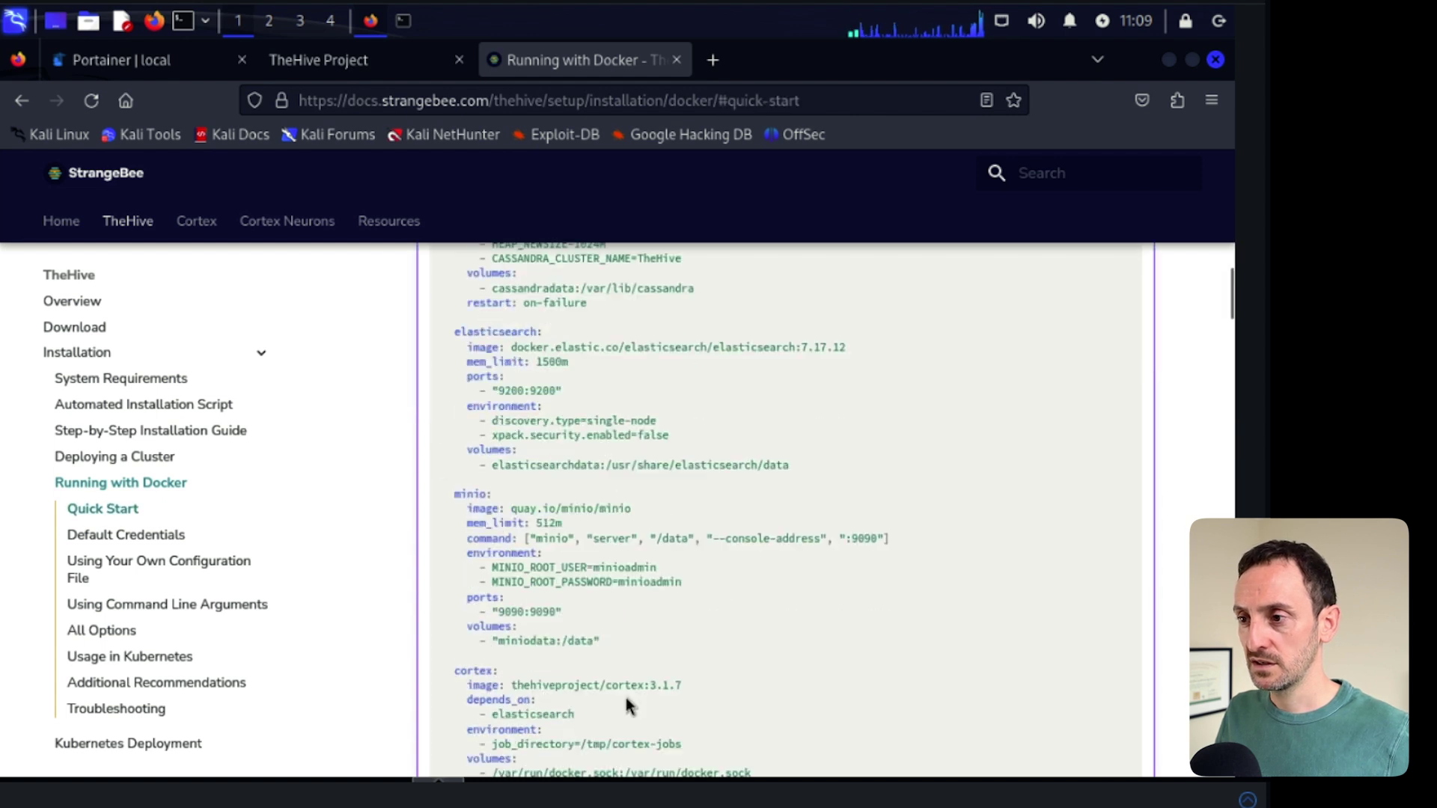
scroll(630, 706, "down", 3)
scroll(629, 700, "up", 2)
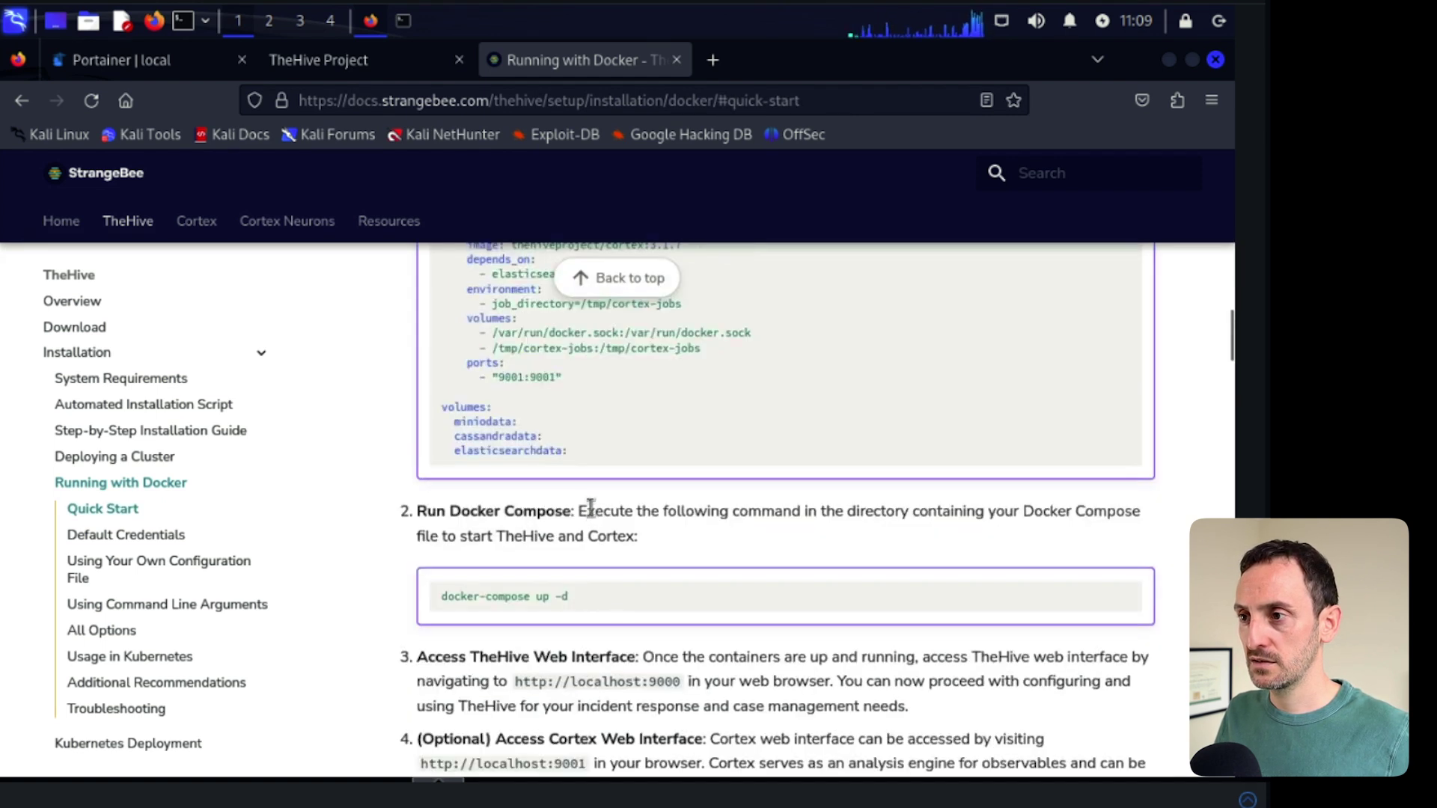
left_click(568, 450, "shift")
right_click(497, 350)
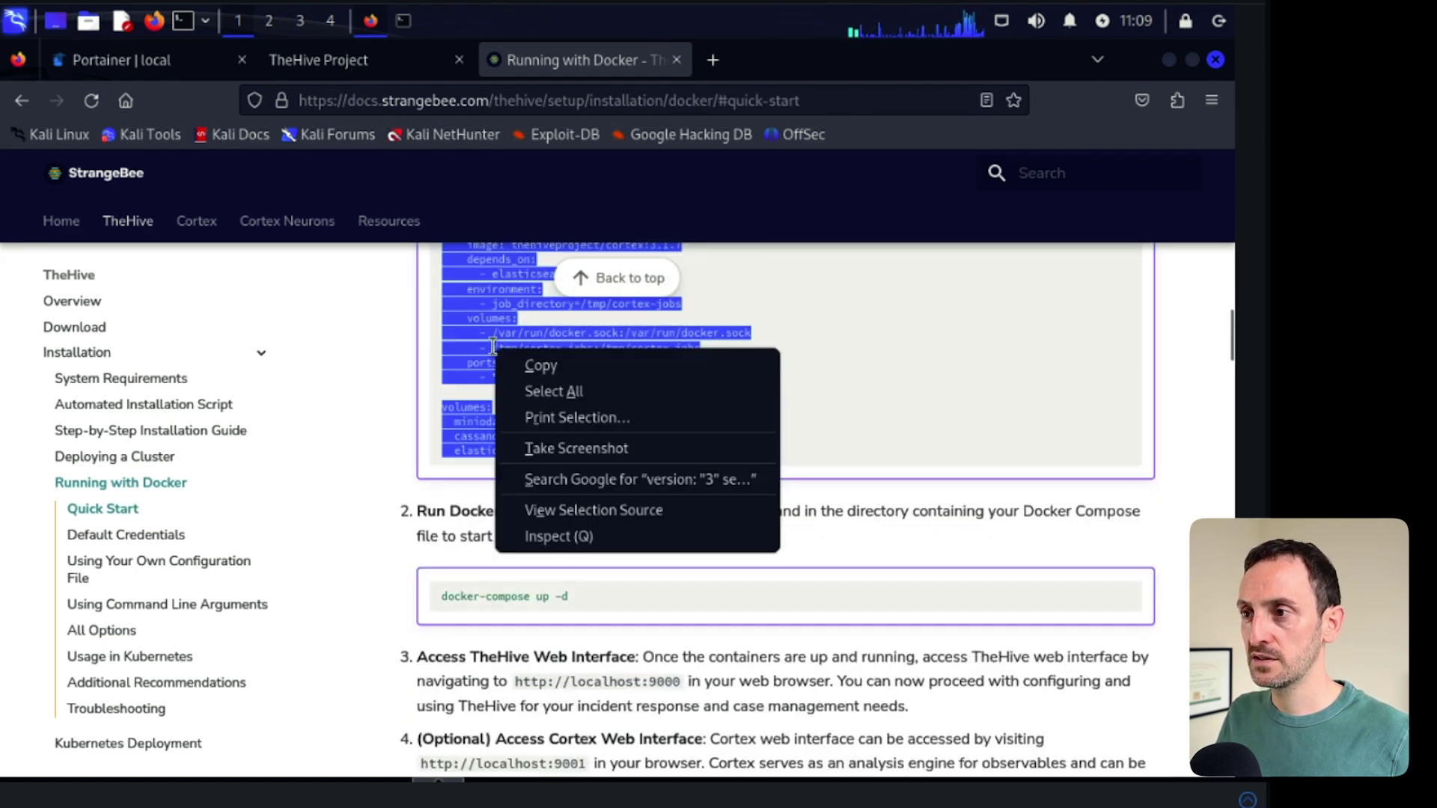
left_click(531, 367)
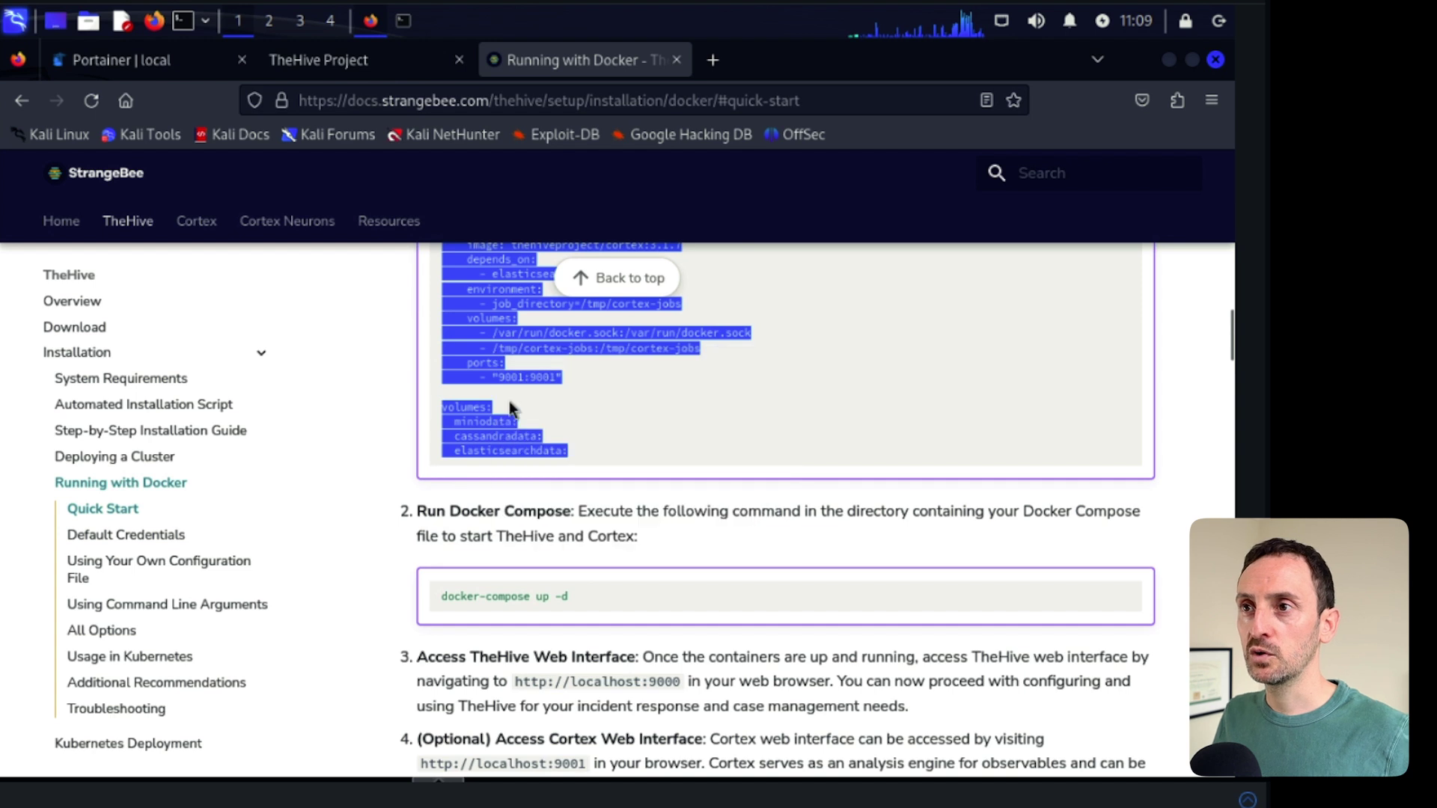
left_click(163, 61)
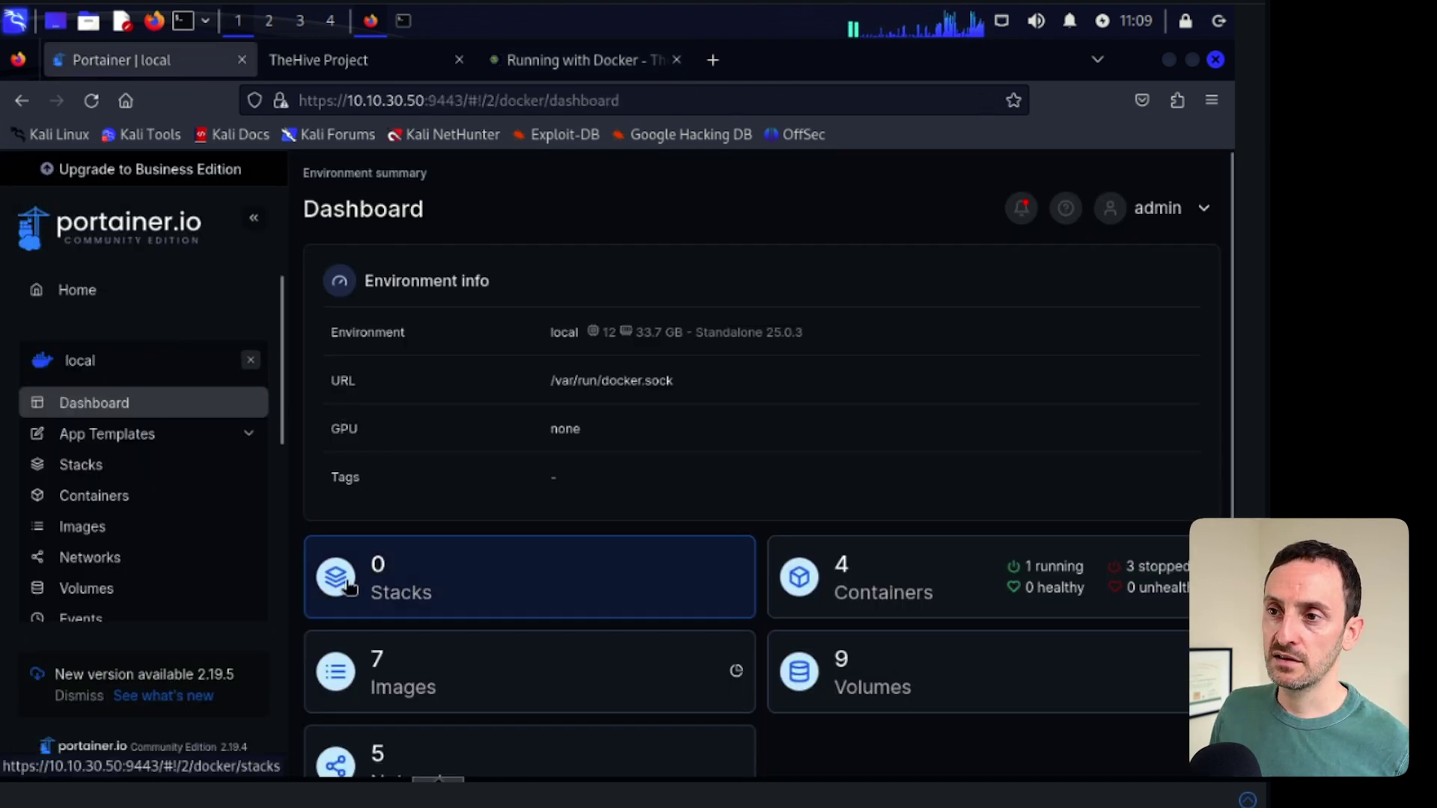
- Add a stack named thehive-cortex with the copied compose file pasted into the Web editor
left_click(91, 471)
left_click(1091, 279)
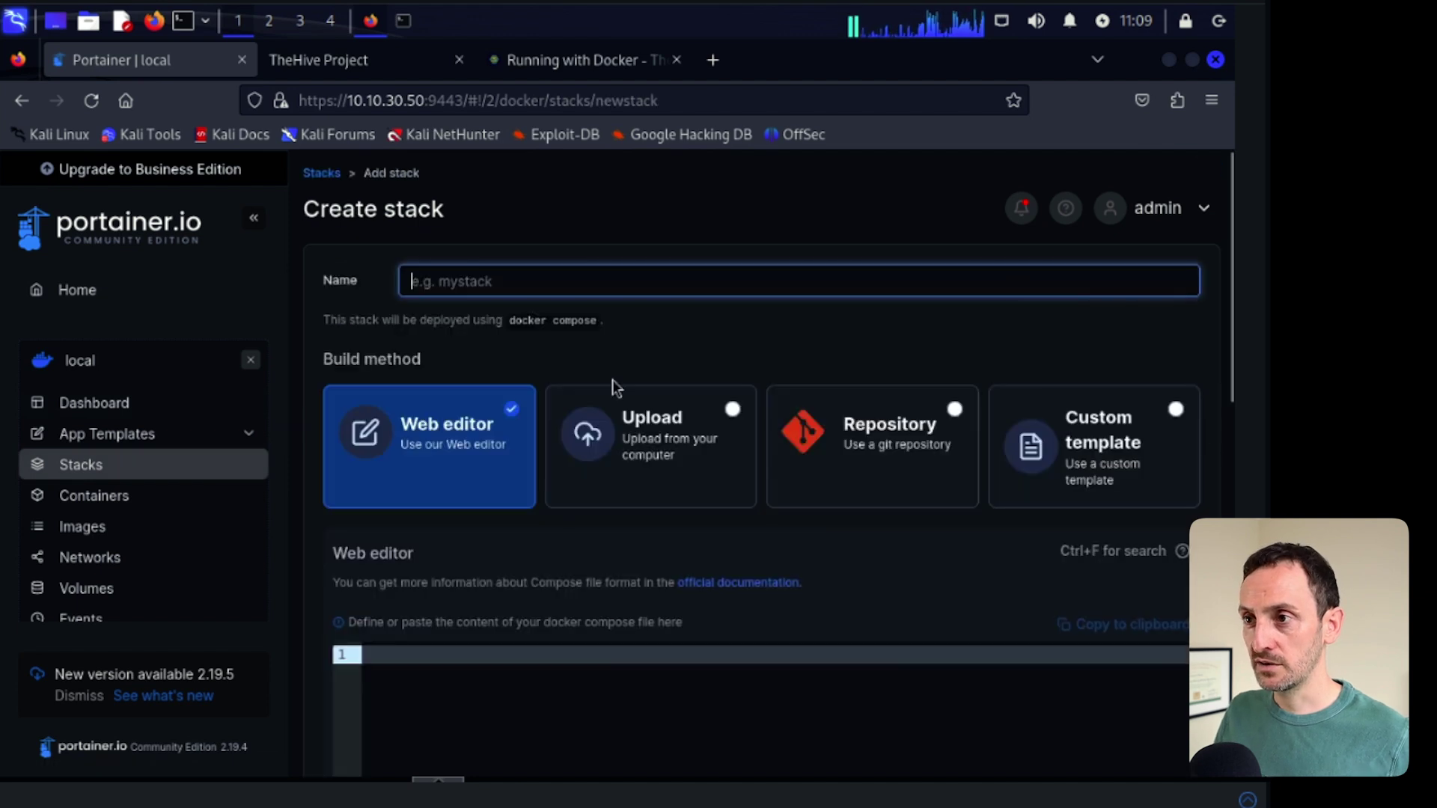
type("the")
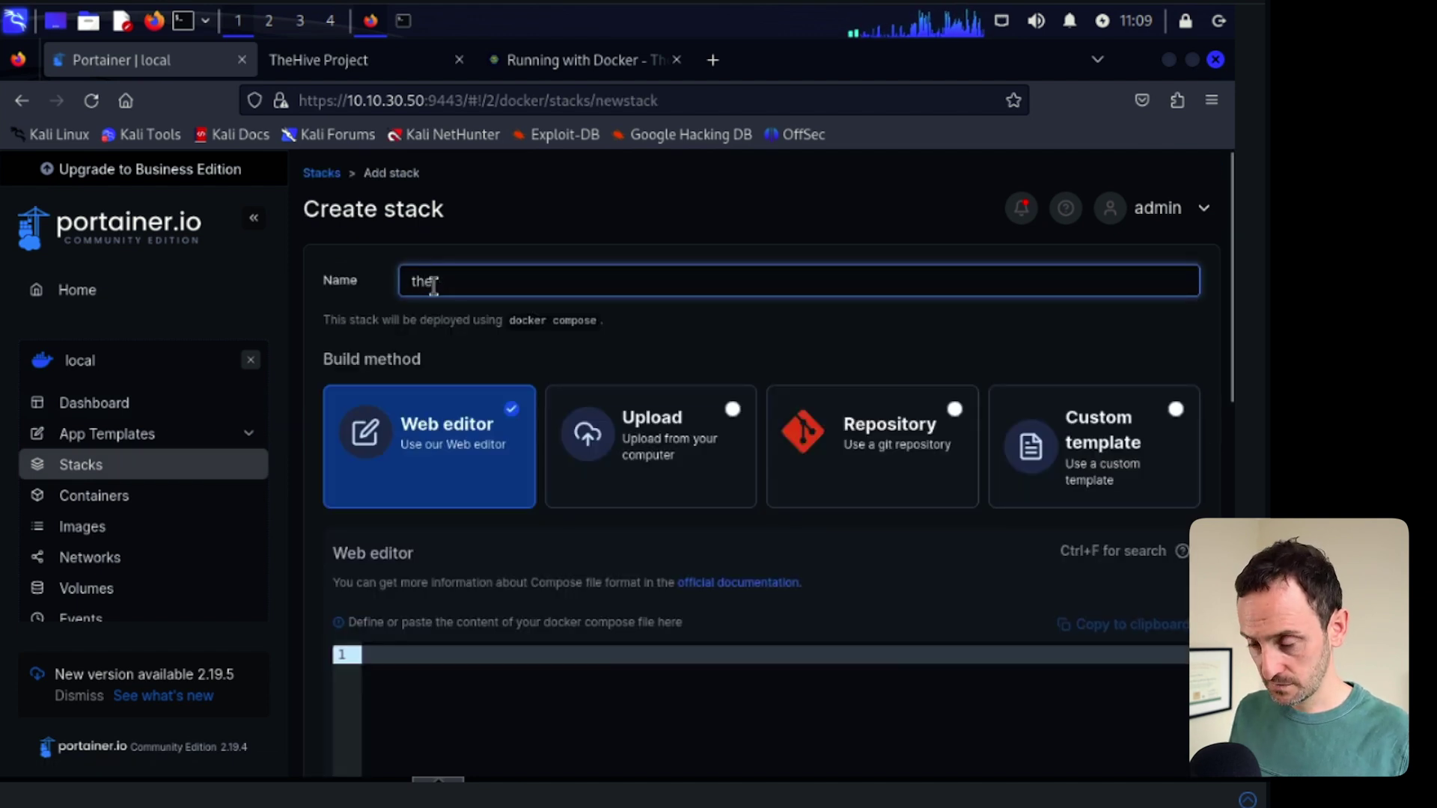
type("hive")
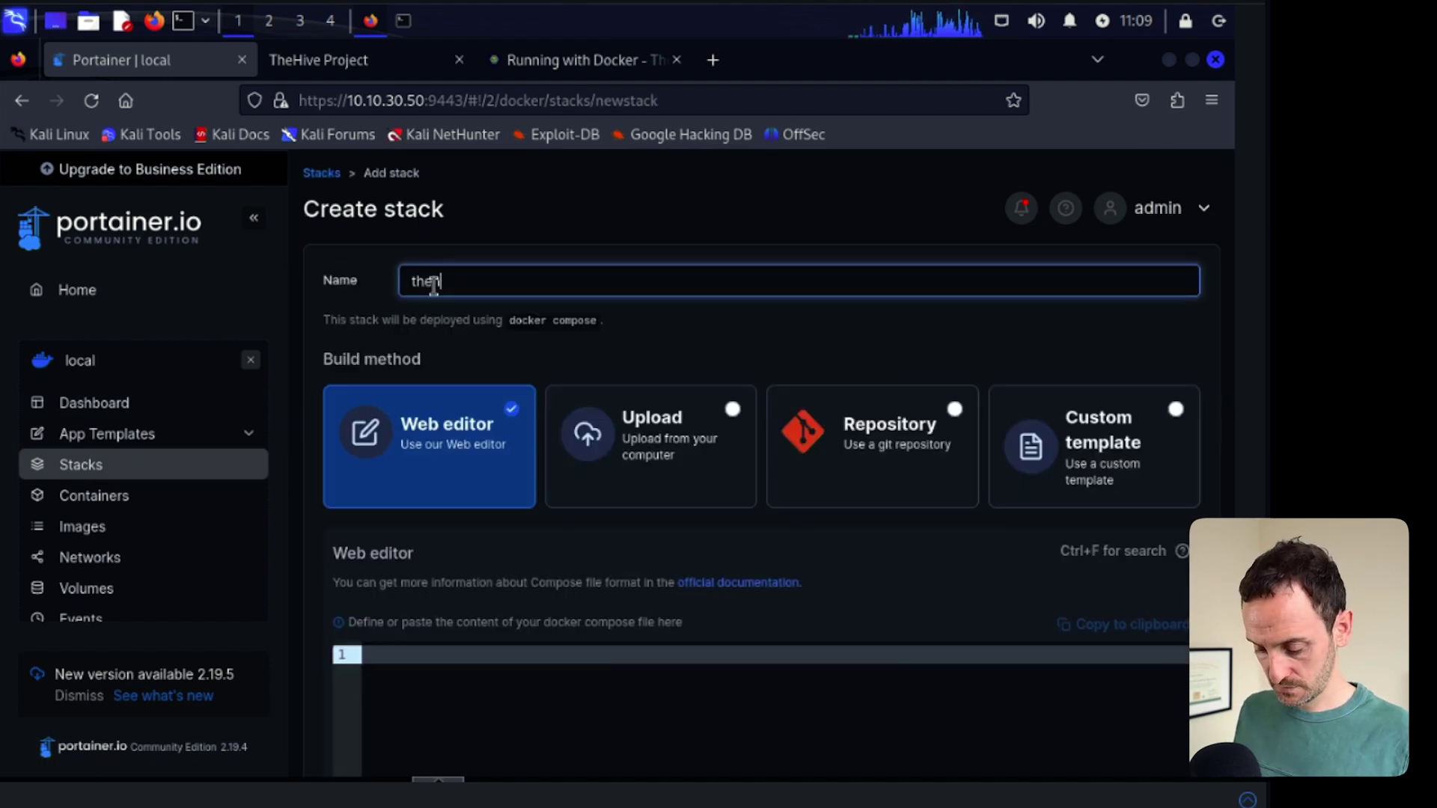
type("-cortex")
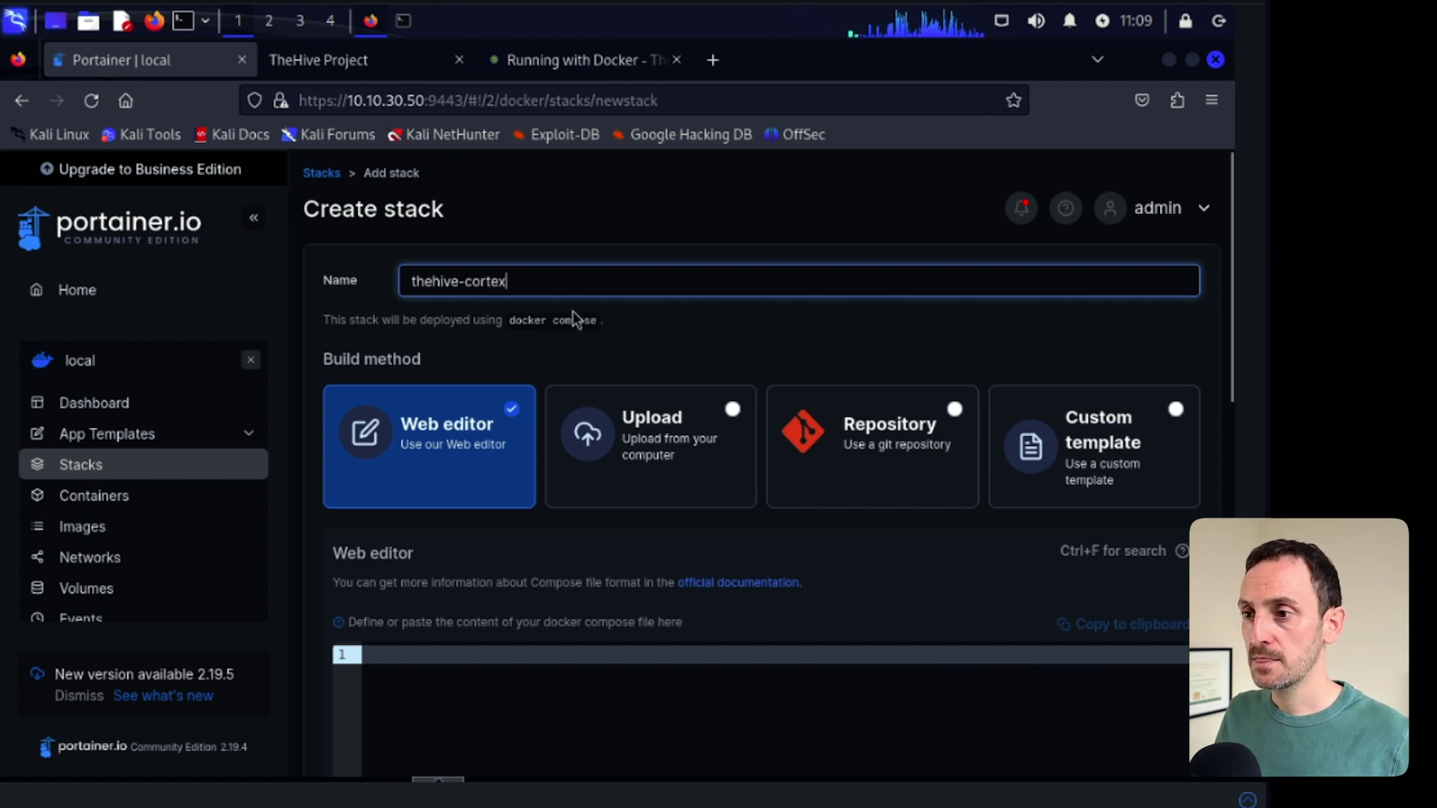
left_click(375, 671)
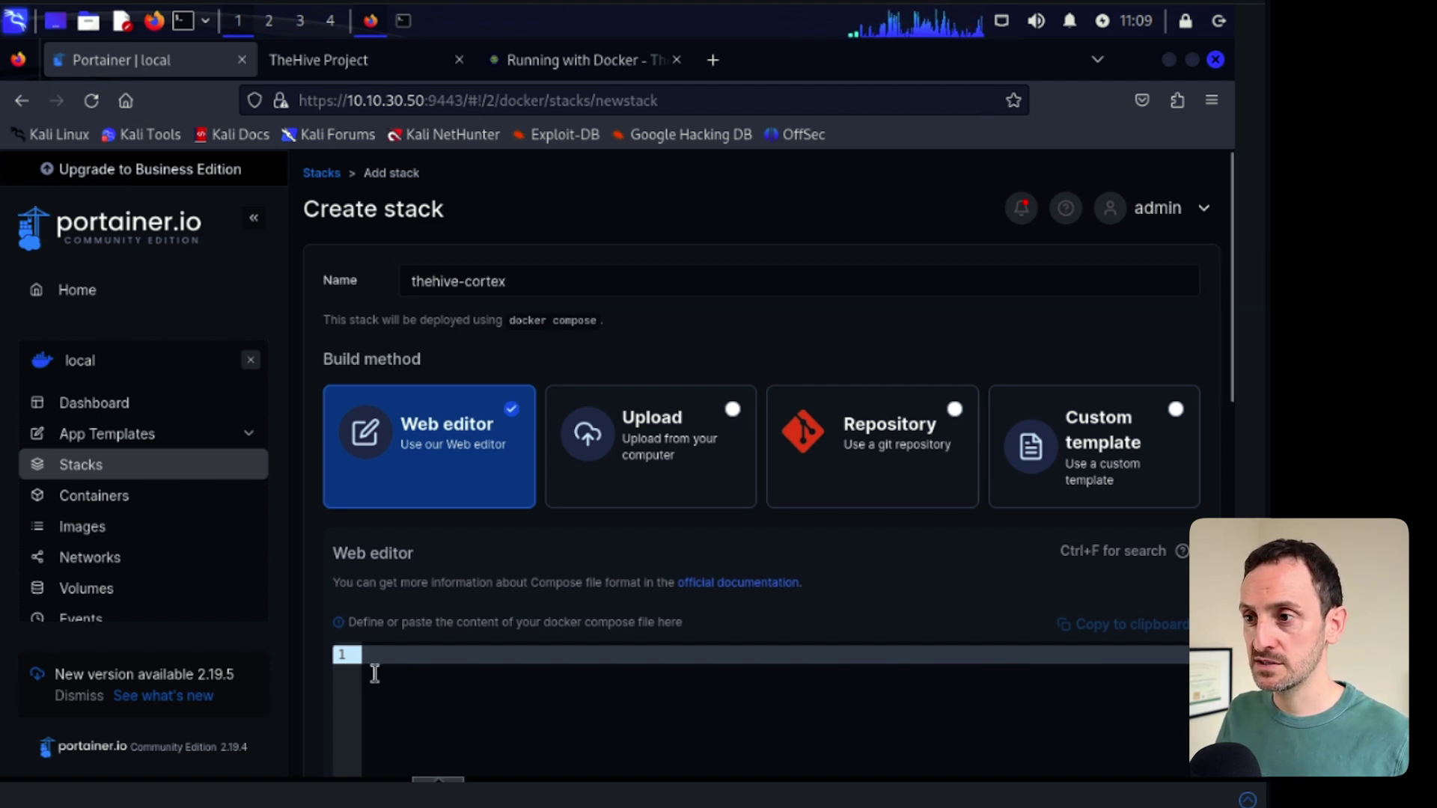
right_click(398, 672)
left_click(424, 546)
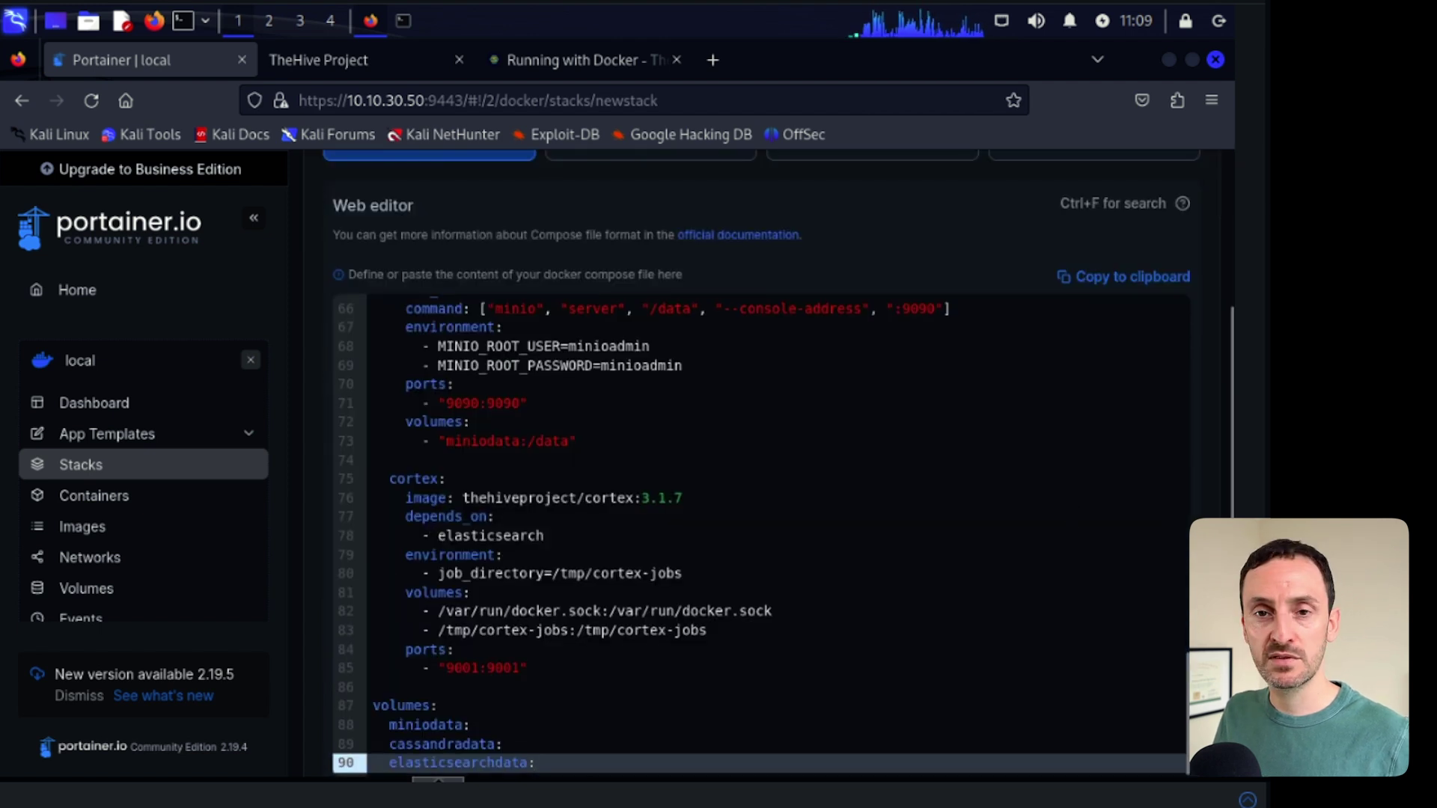
scroll(1171, 641, "up", 10)
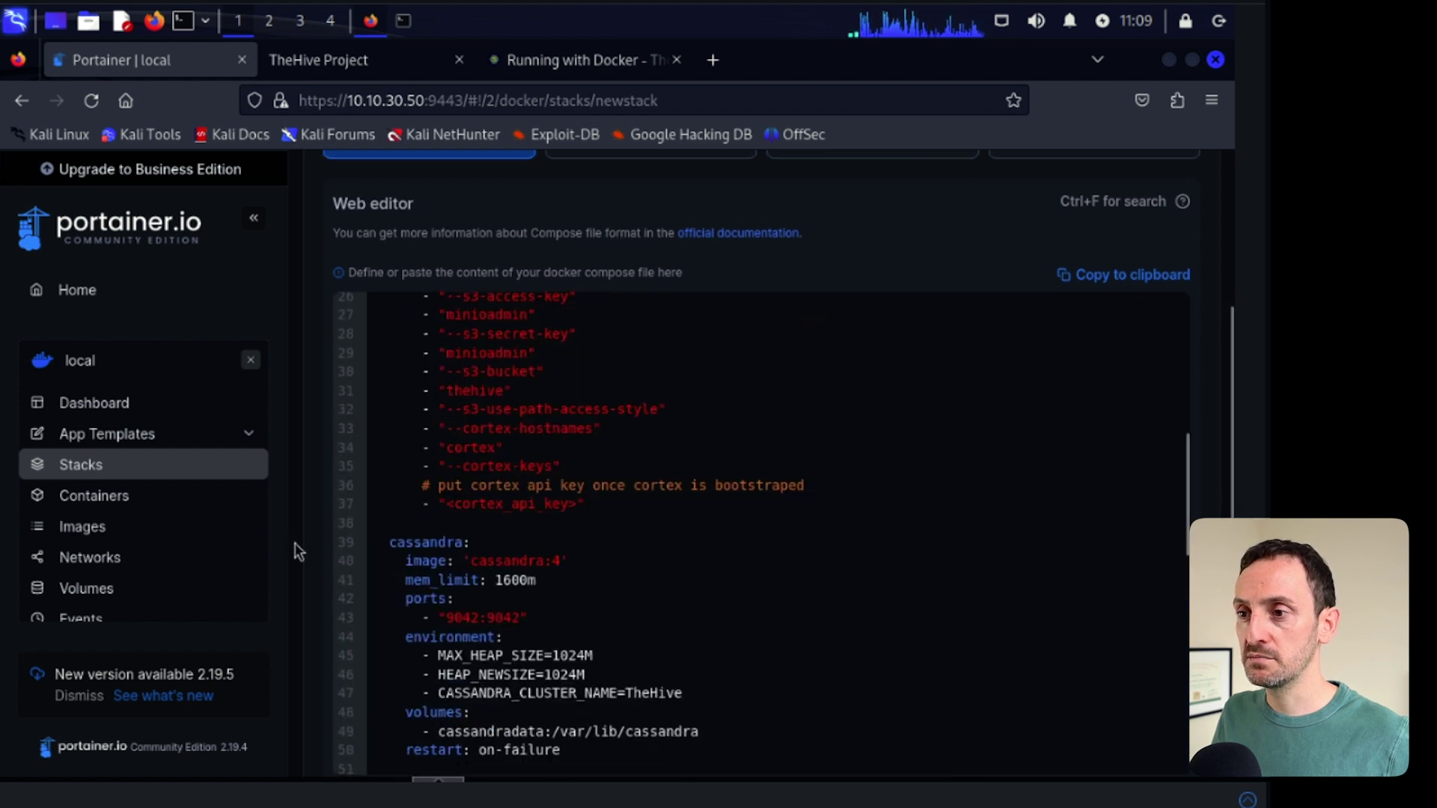
scroll(325, 547, "down", 3)
scroll(324, 547, "down", 2)
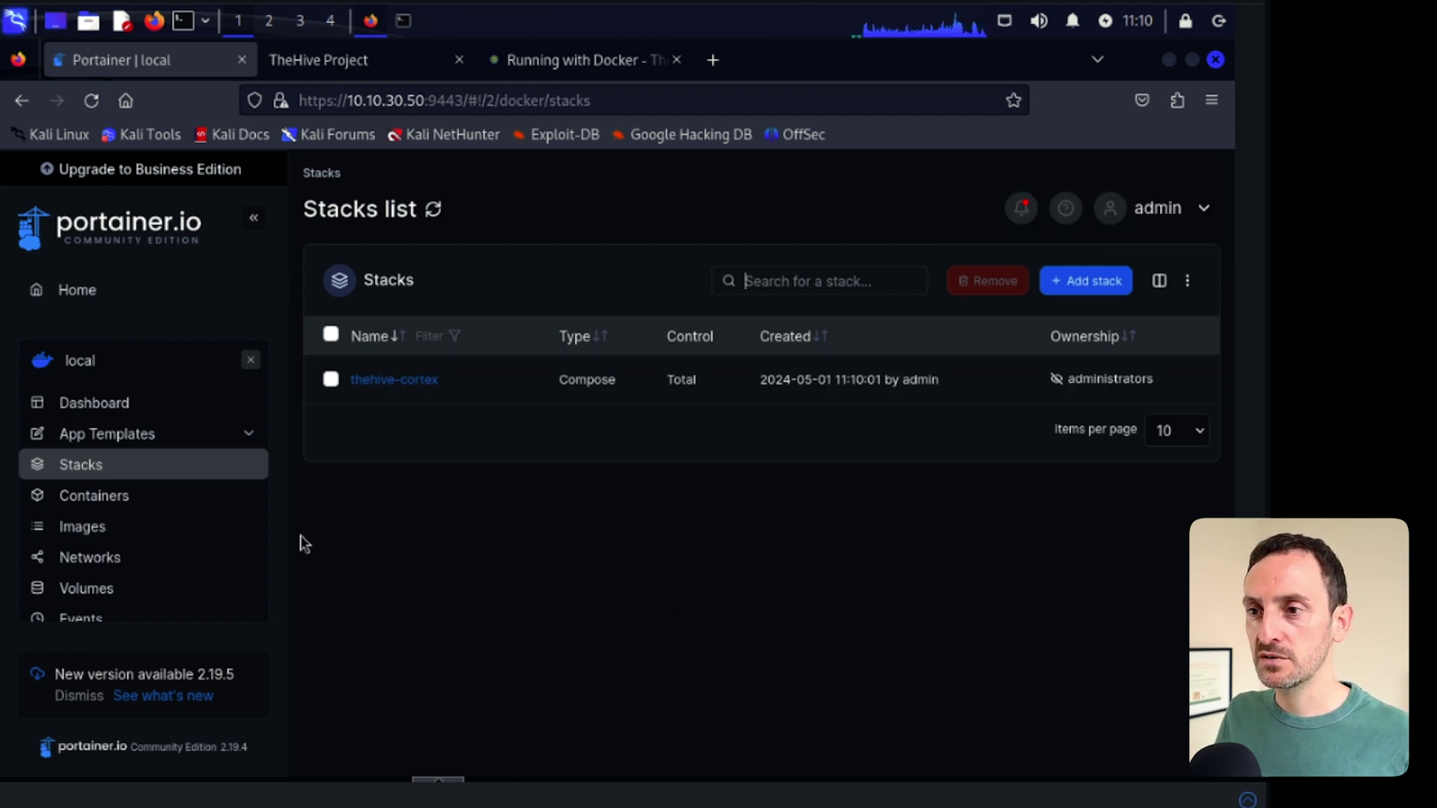
- List the containers to check the five thehive-cortex containers on ports 9000 and 9001
left_click(105, 497)
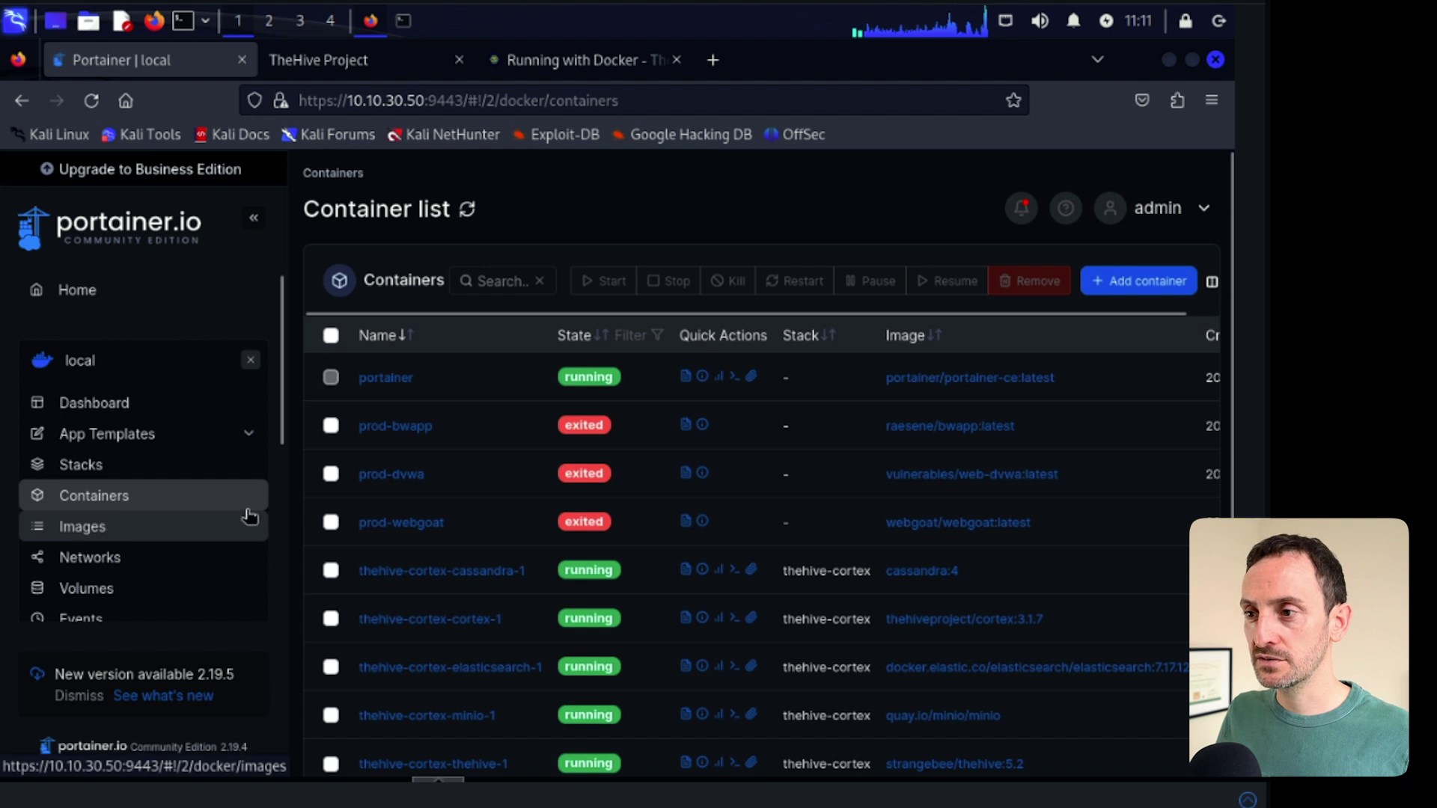
scroll(471, 614, "down", 2)
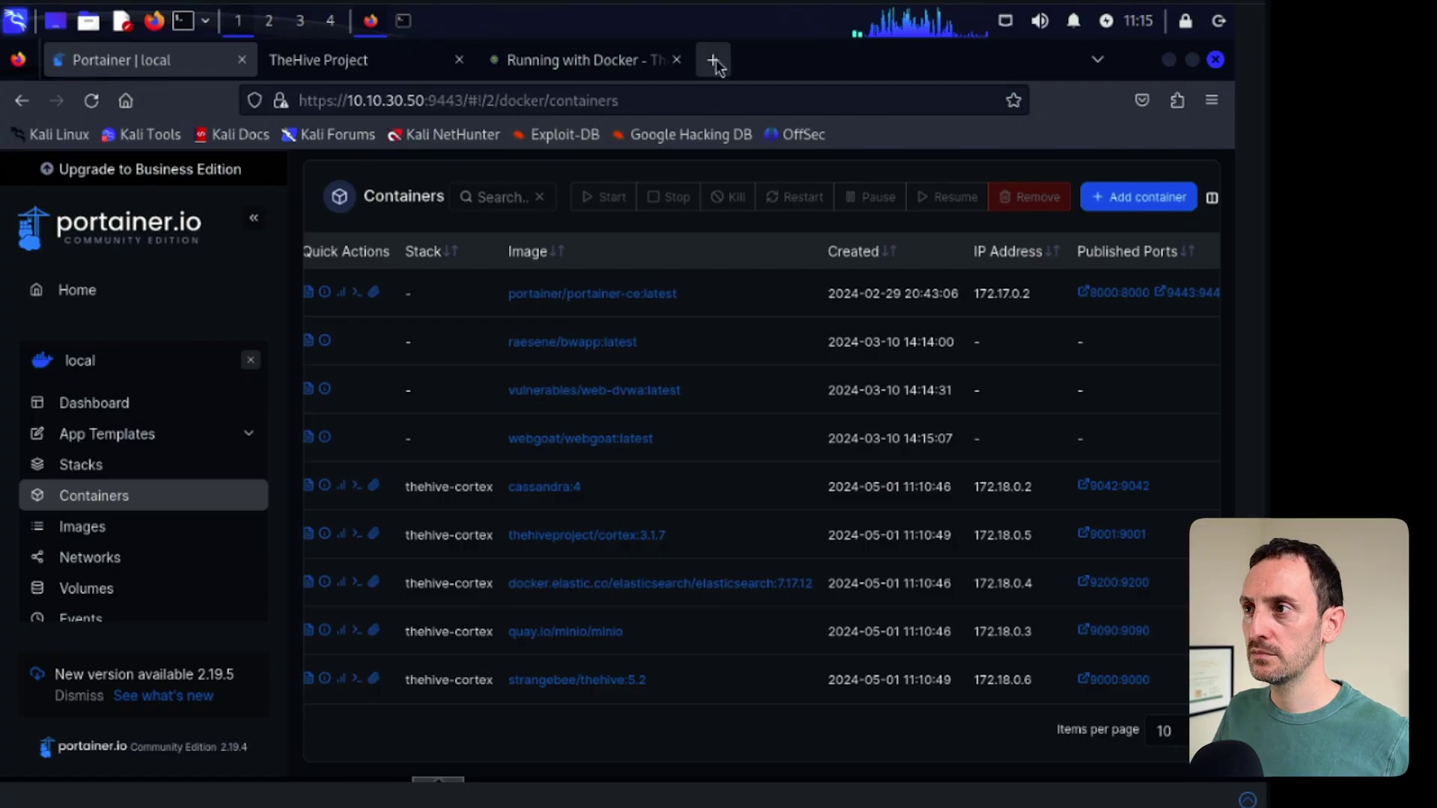
left_click(714, 60)
- Load 10.10.30.50:9000 in the new tab to reach TheHive's login page
type("10.10.")
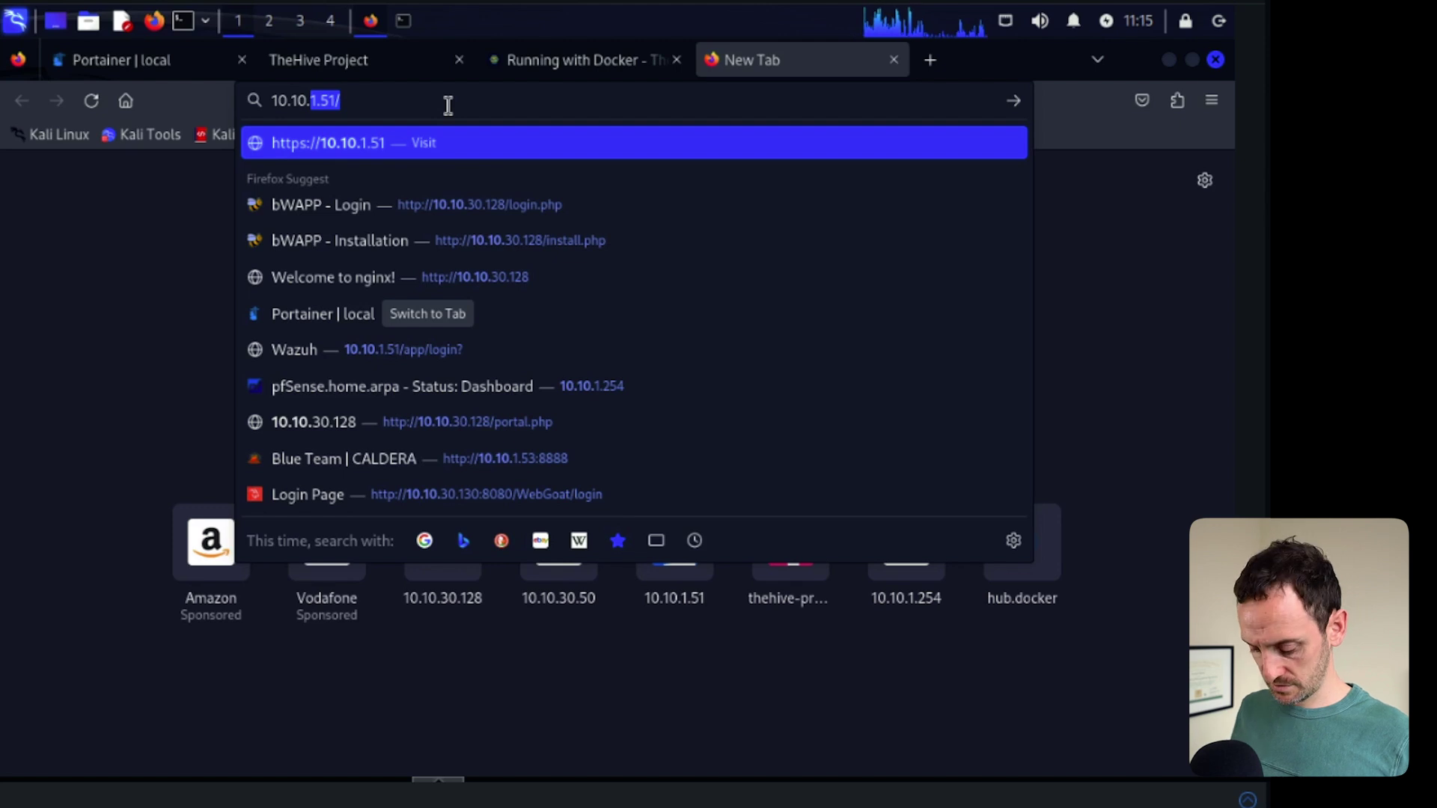
type("30.50:")
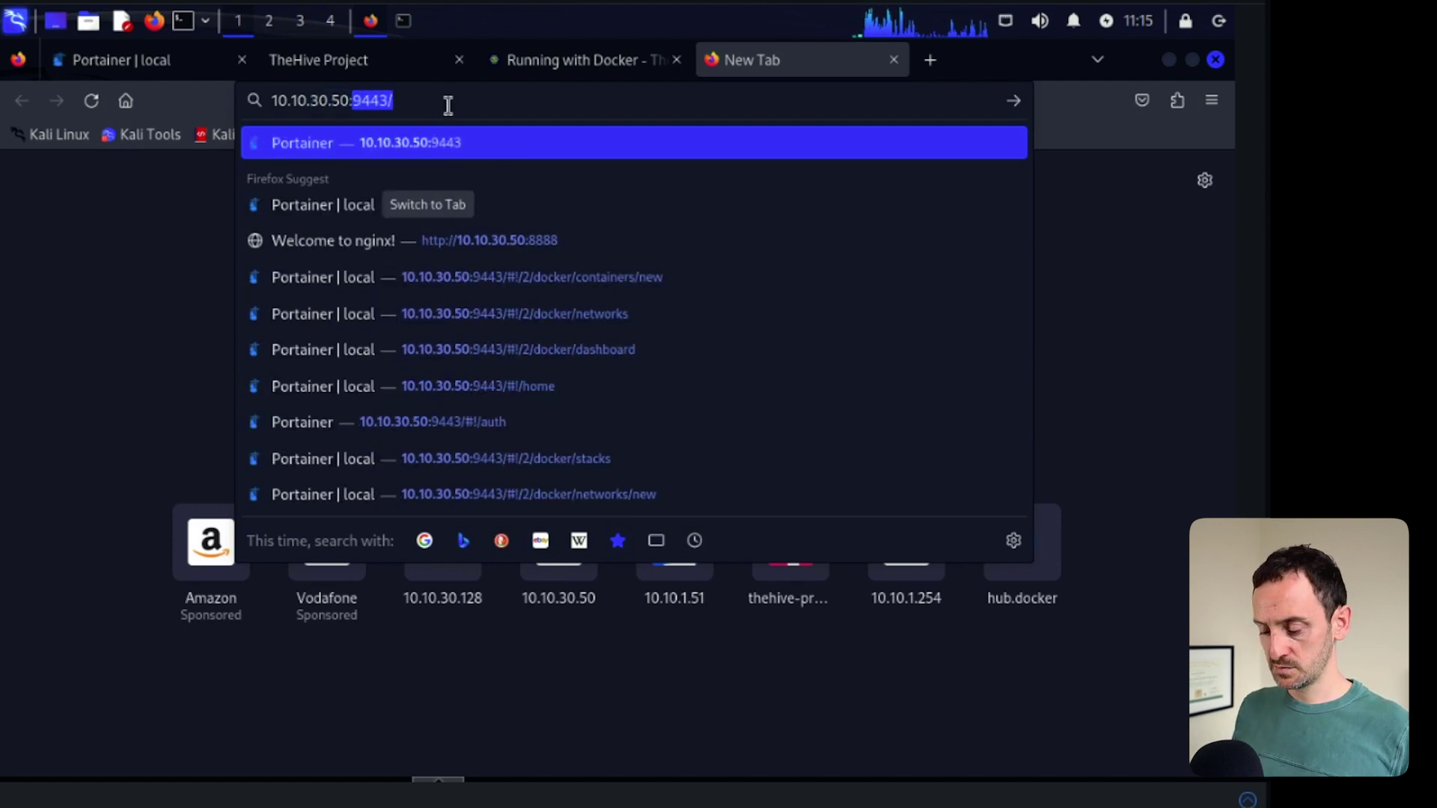
type("9000")
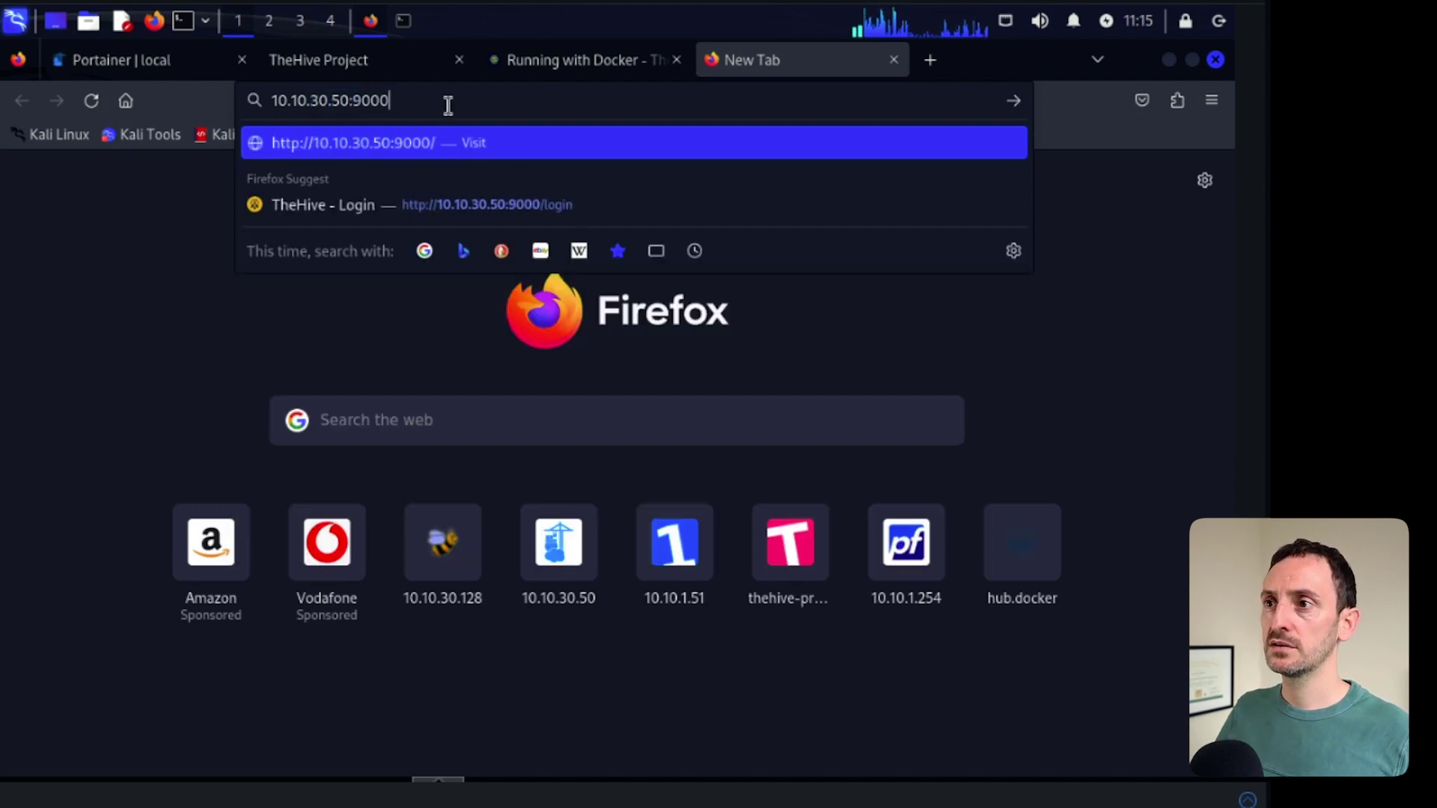
key("Return")
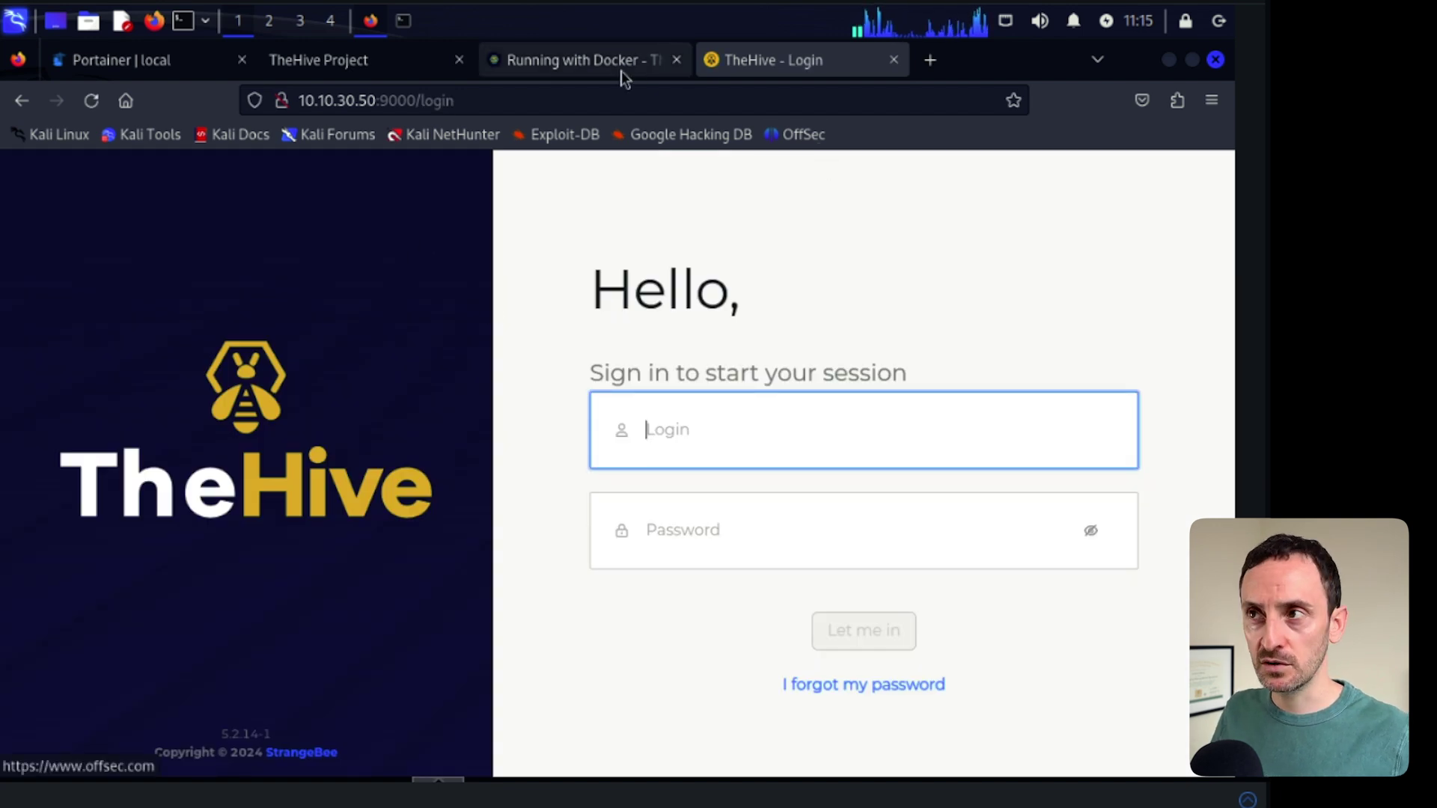
- Copy the default admin username from the Default Credentials section of the Docker docs
left_click(572, 64)
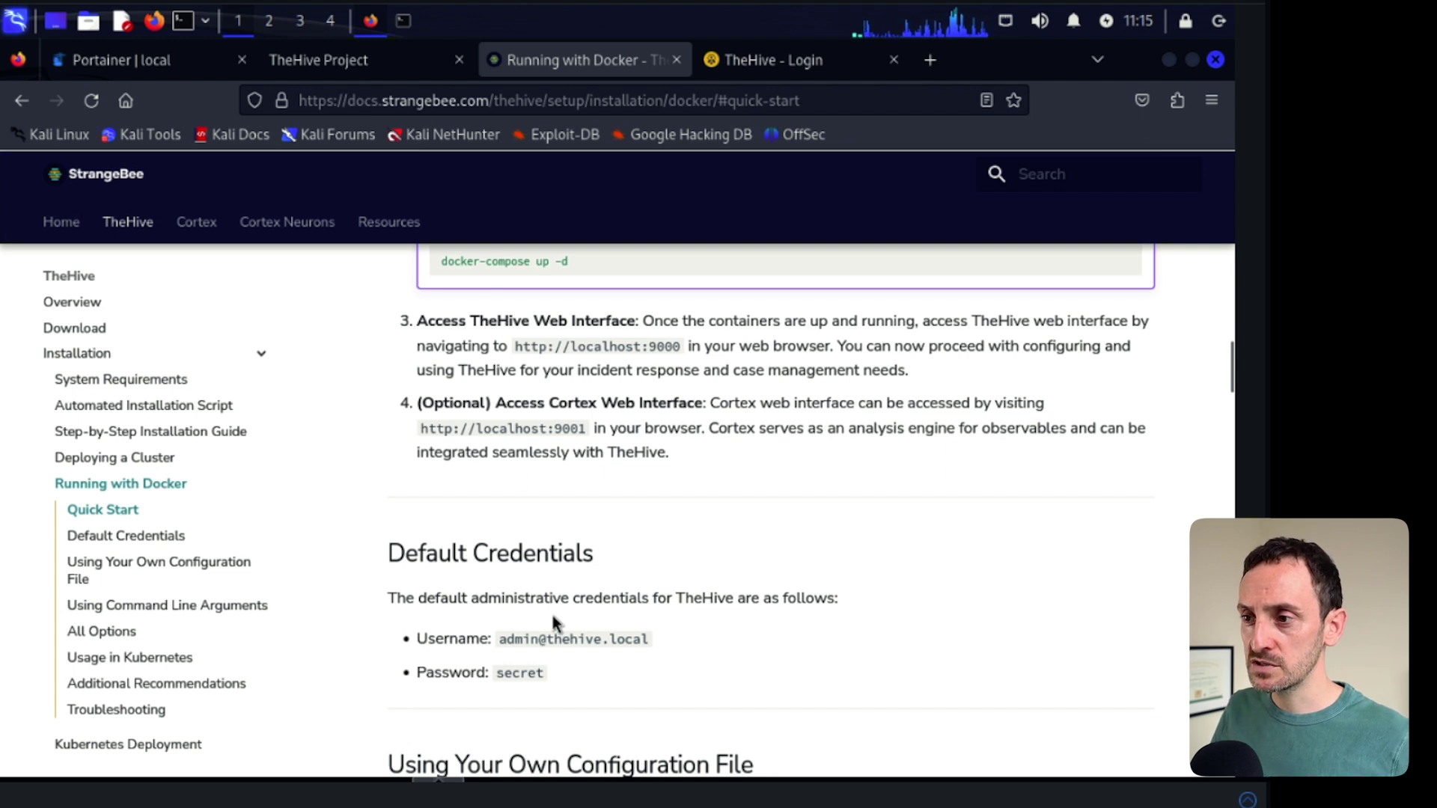
left_click_drag(501, 635, 608, 643)
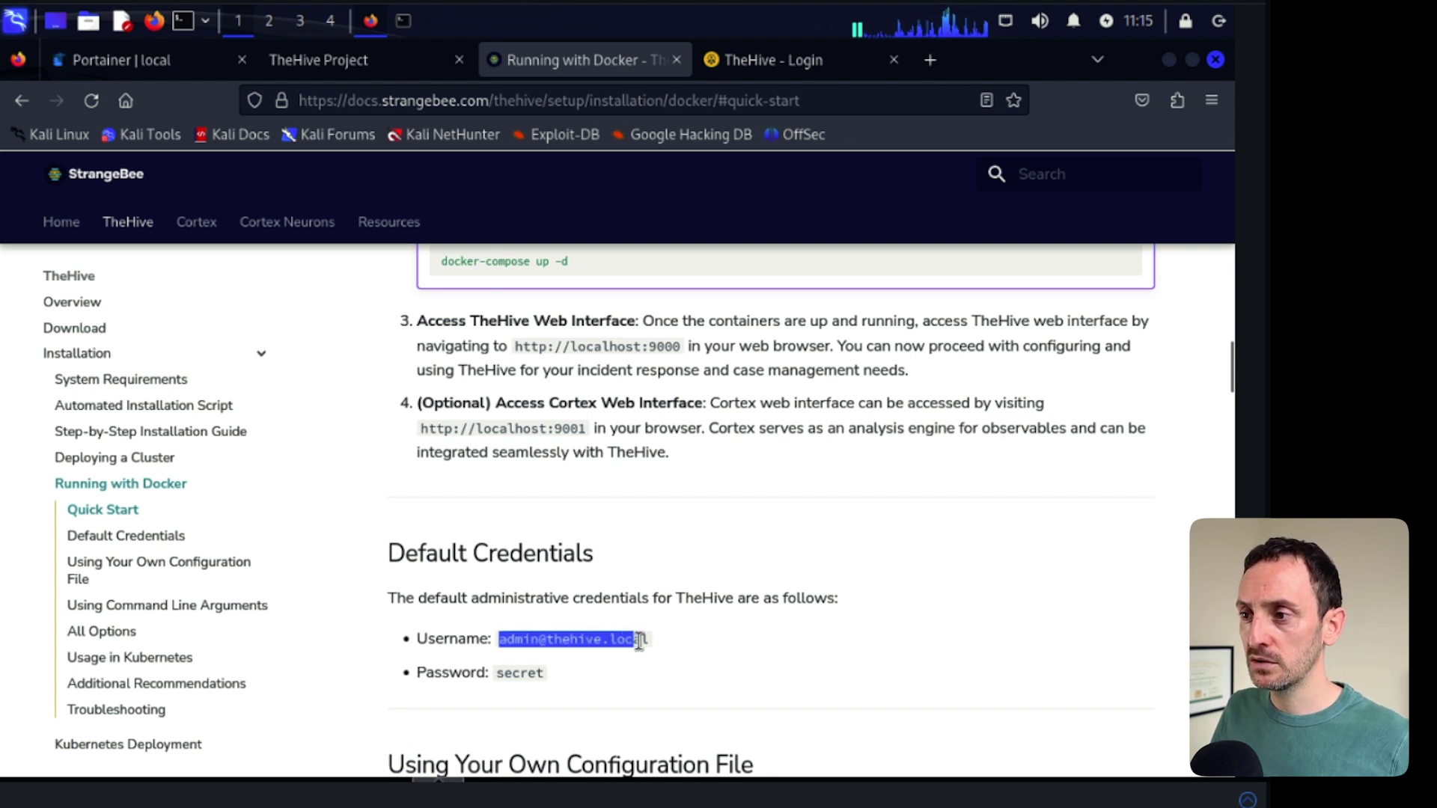
right_click(597, 642)
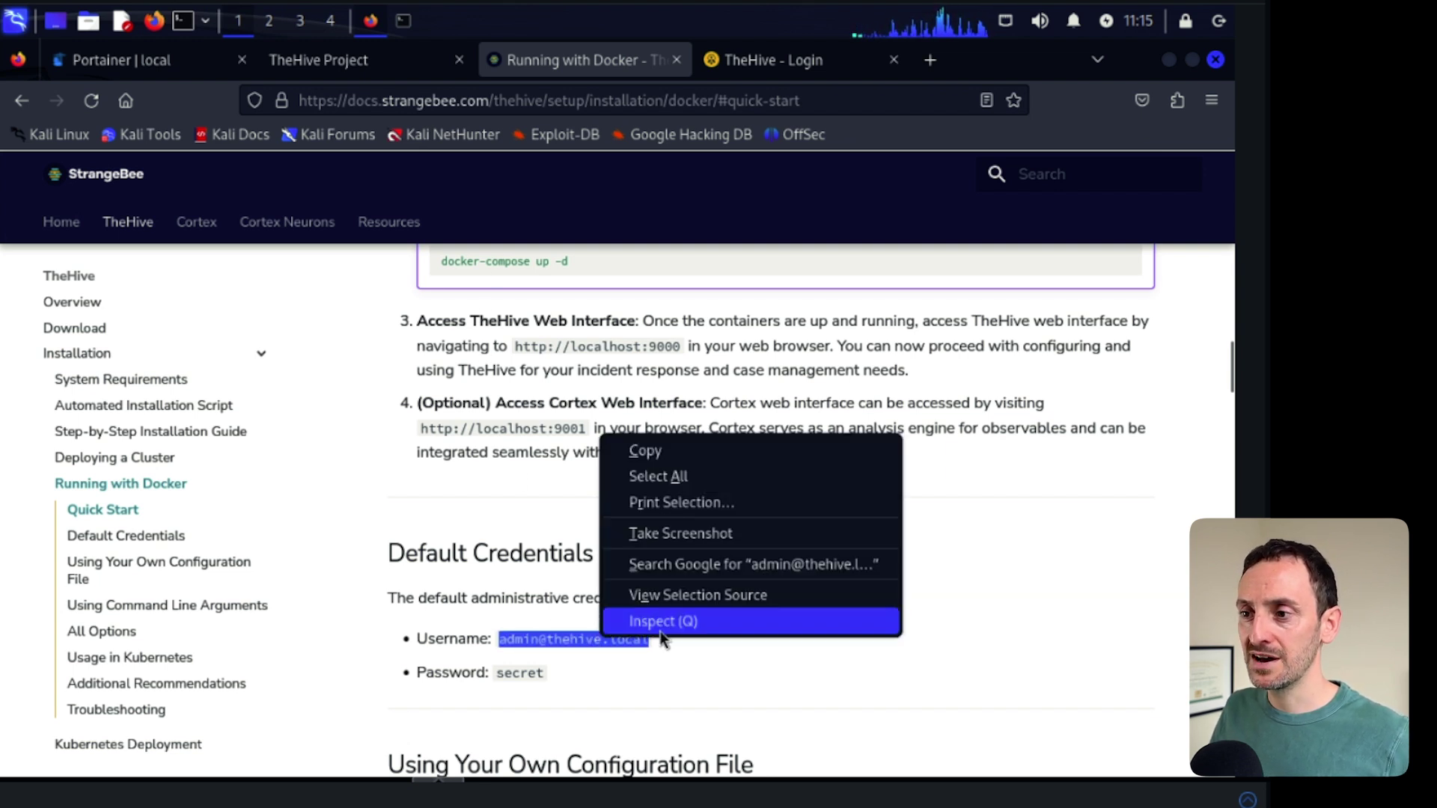
left_click(662, 453)
- Log into TheHive with the pasted admin username and the default password, declining to save it
left_click(763, 63)
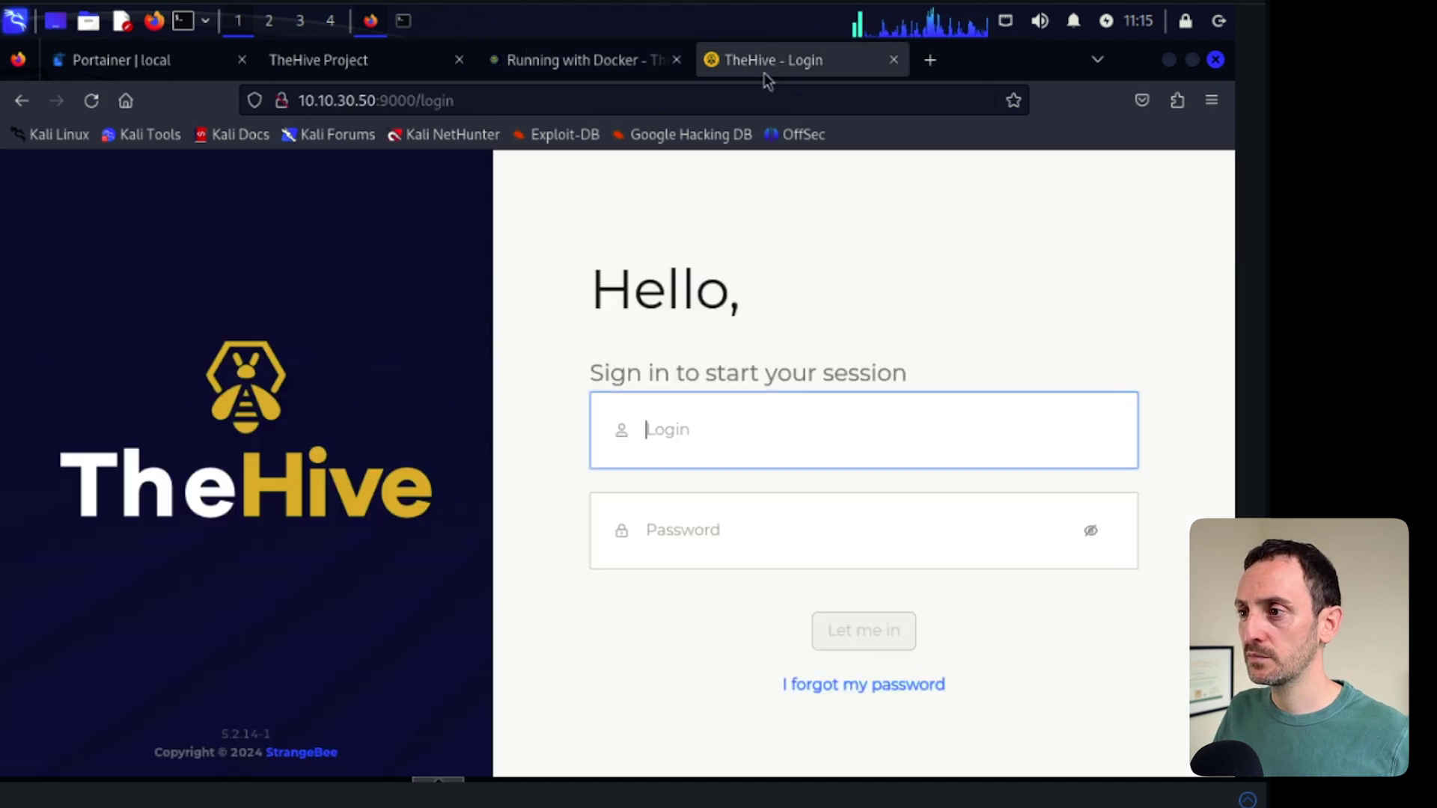
right_click(664, 434)
left_click(707, 583)
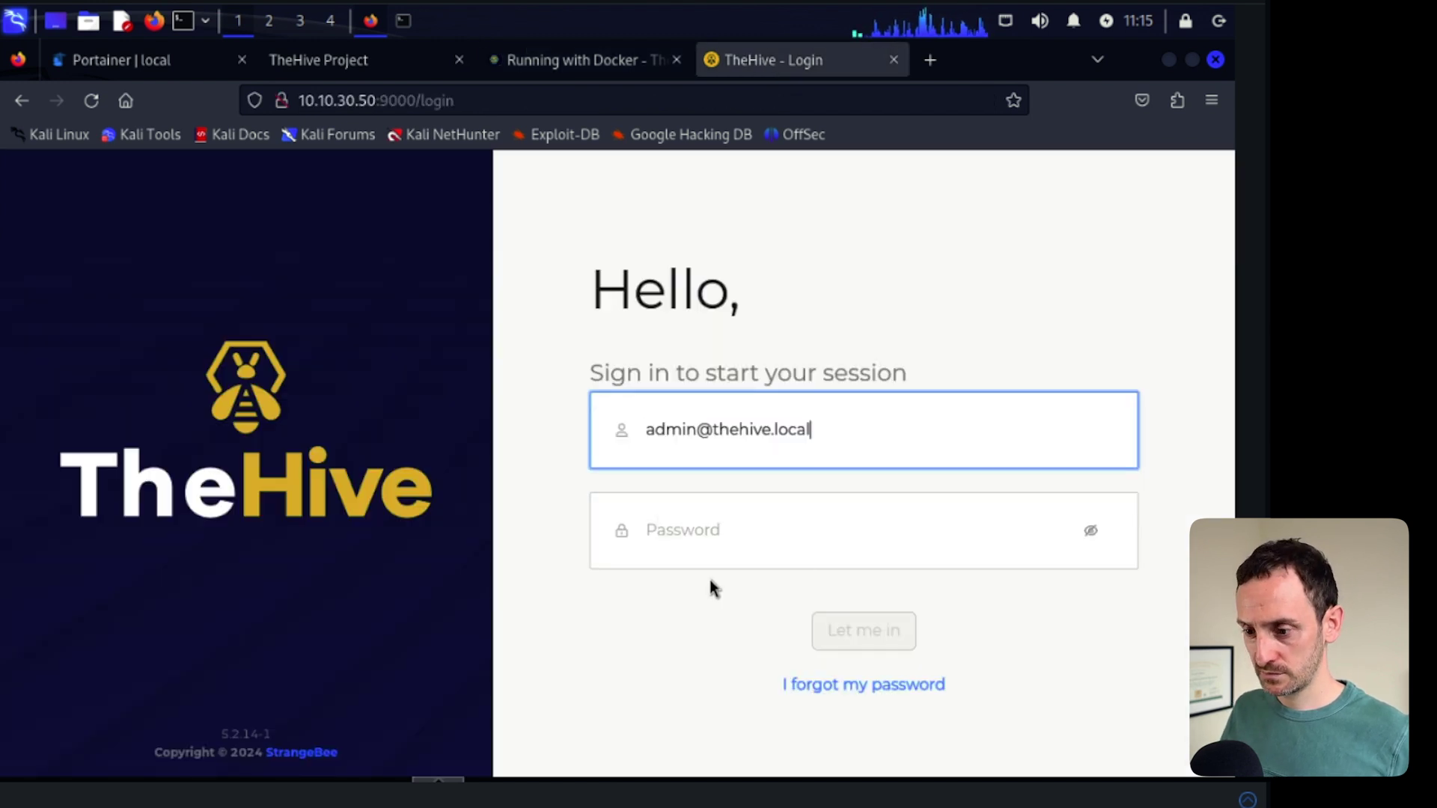
left_click(693, 530)
type("se")
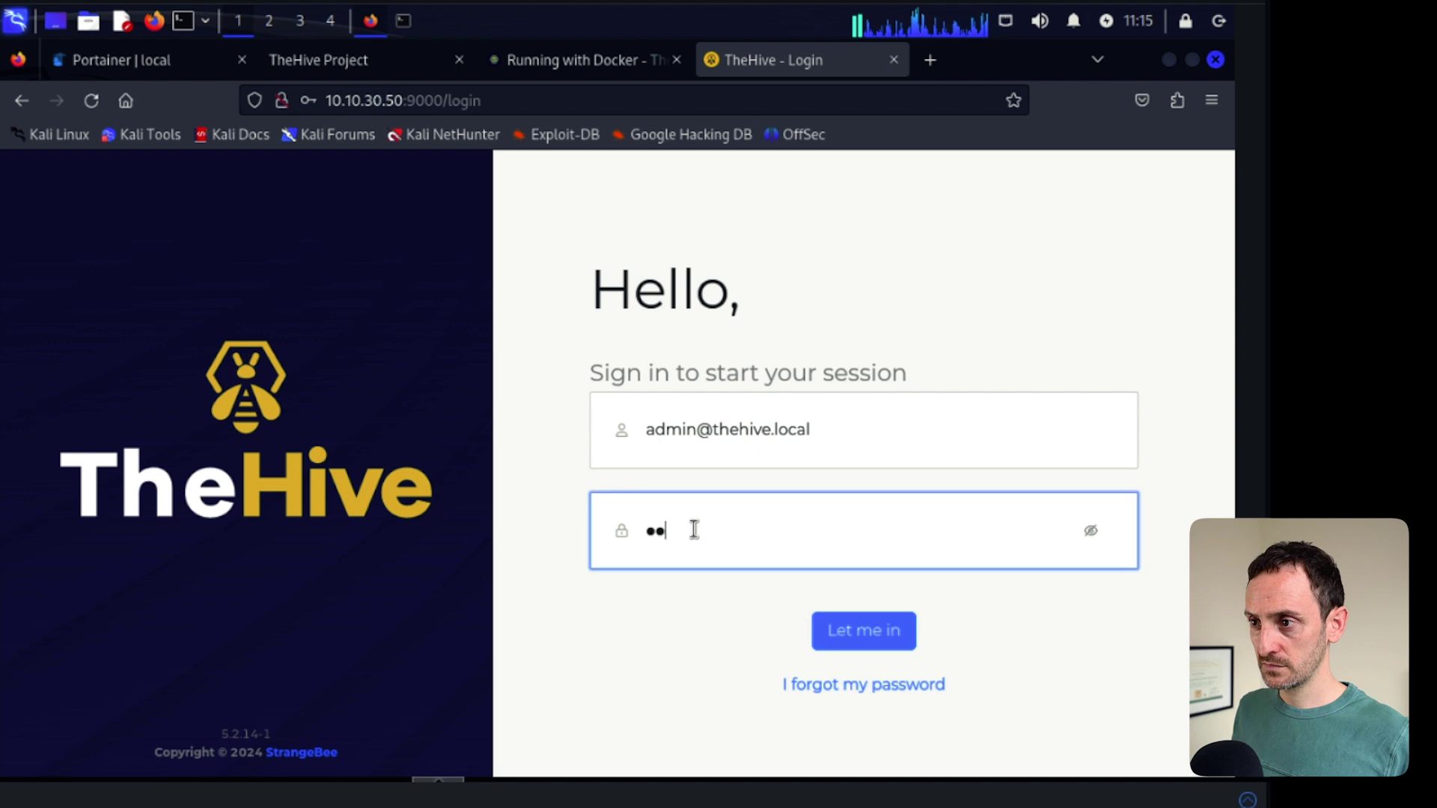
type("cret")
key("Return")
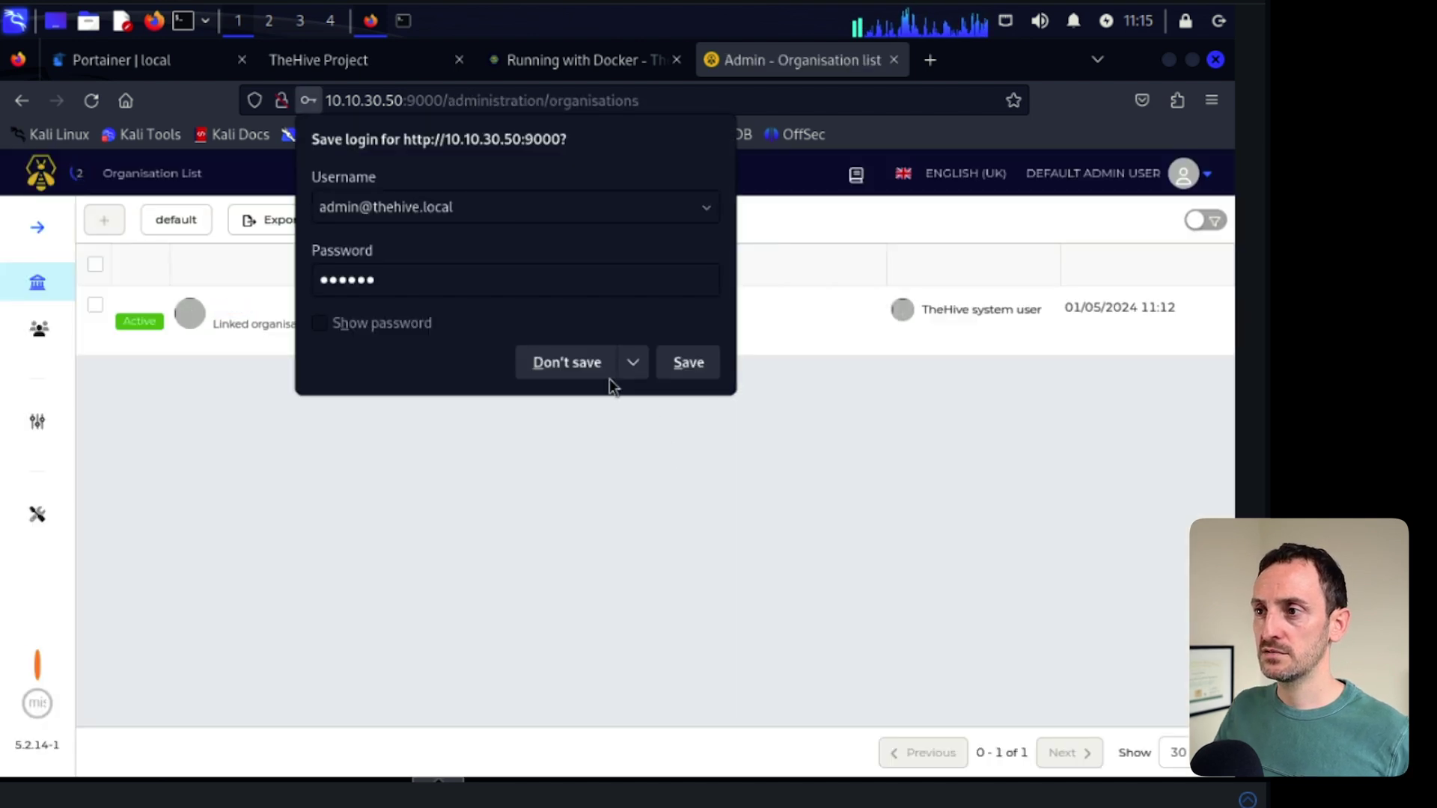
left_click(578, 362)
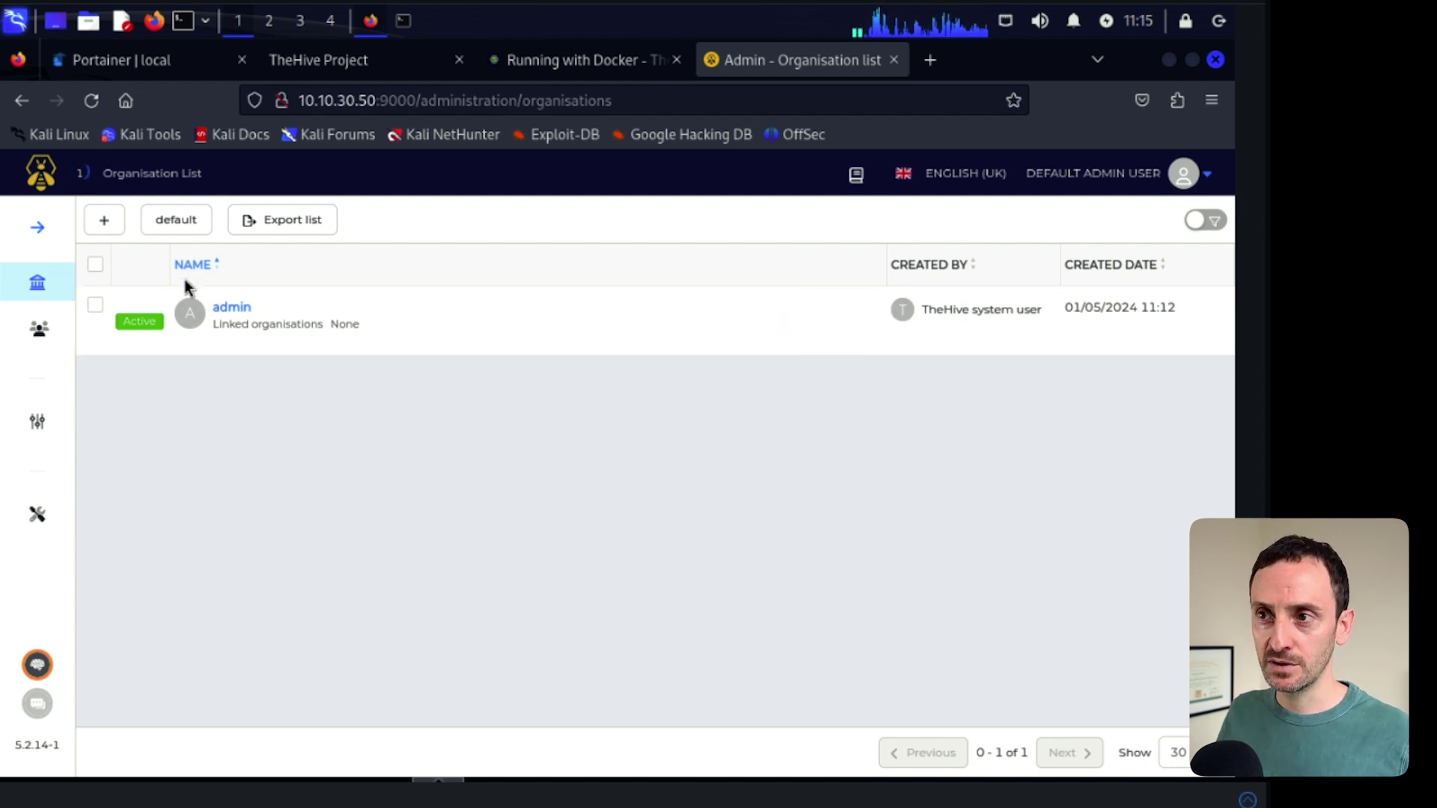
- Add an organisation with name 'Ge' and description 'Gerar', confirm it, and dismiss the notice
left_click(104, 227)
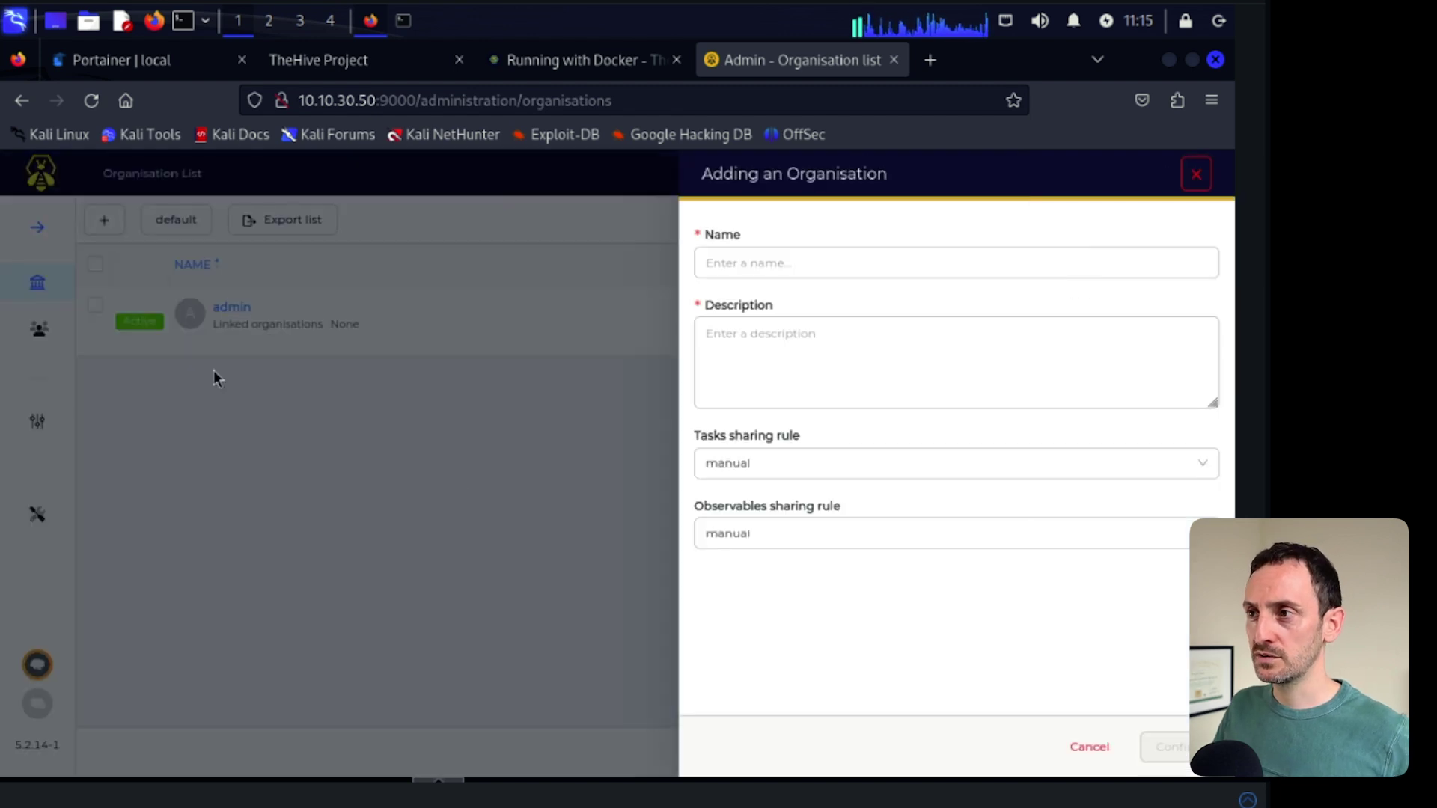
left_click(778, 260)
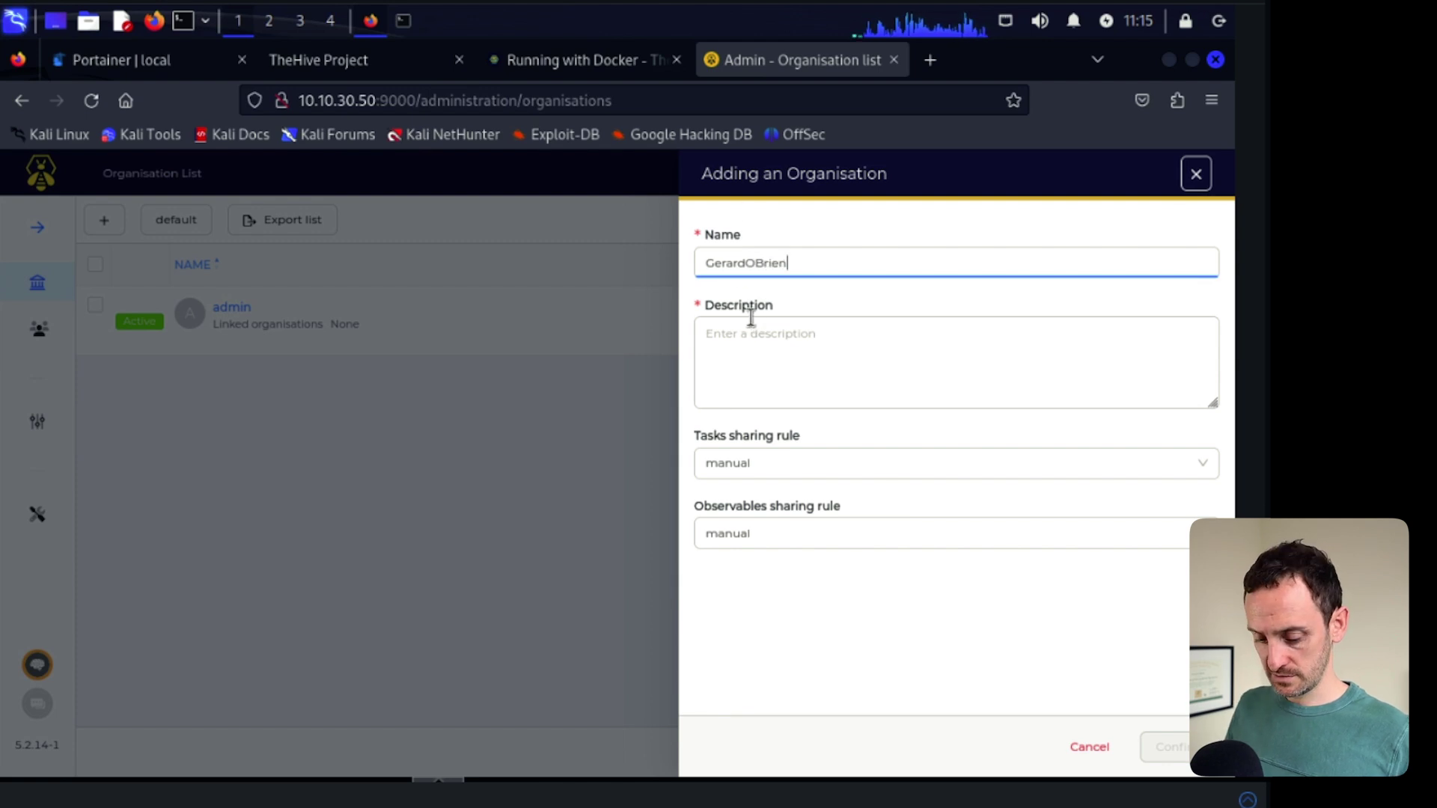
left_click(751, 321)
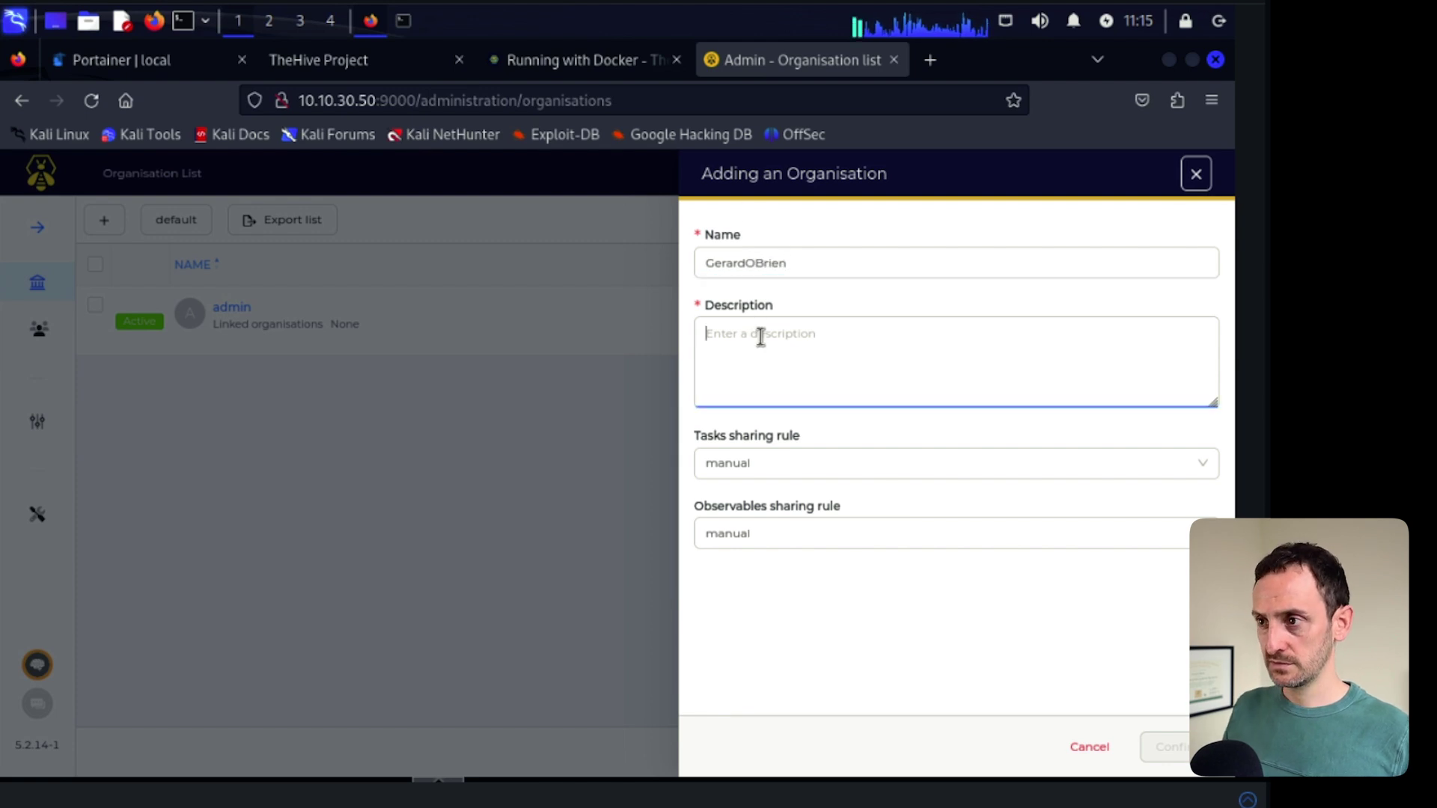
type("Gerards Org")
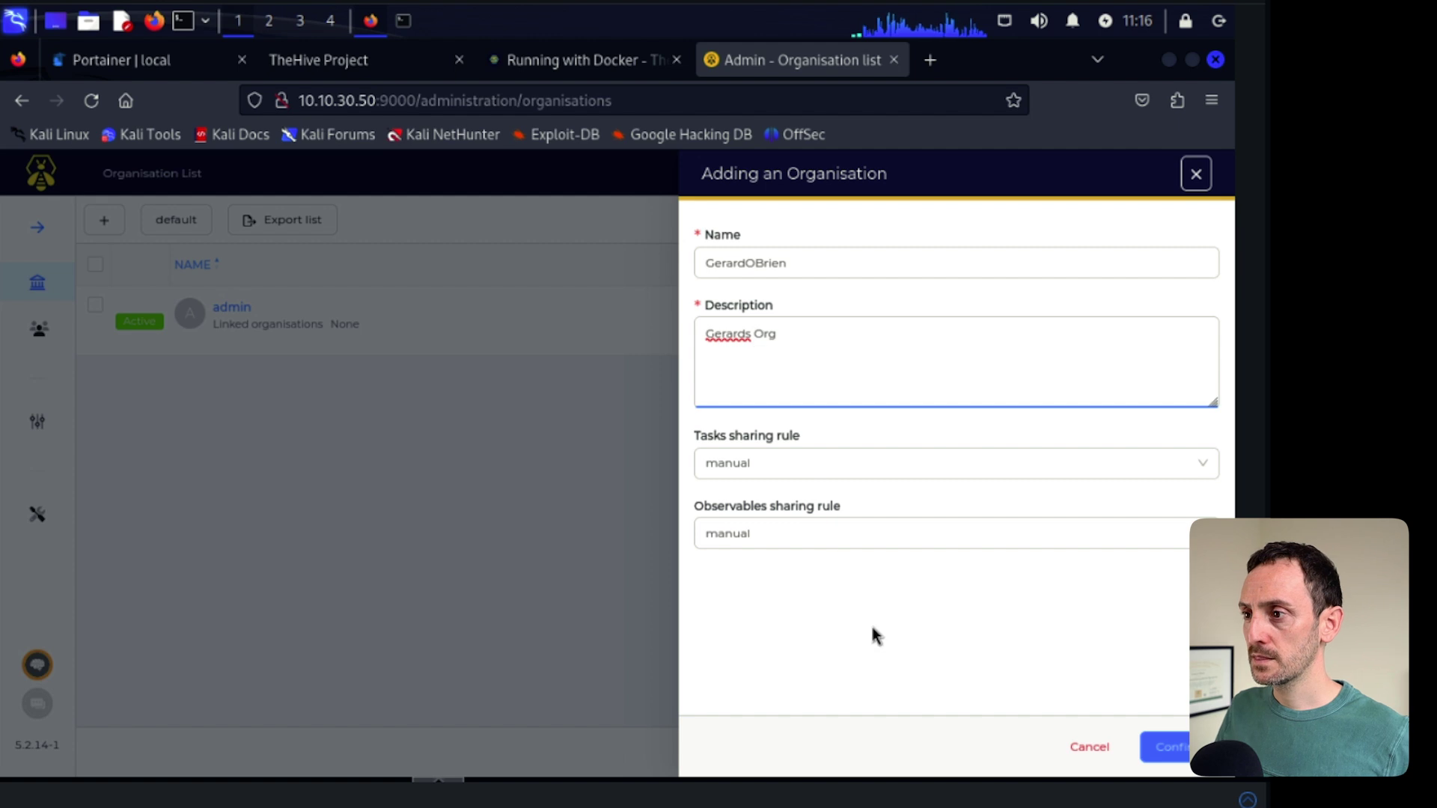
left_click(1169, 746)
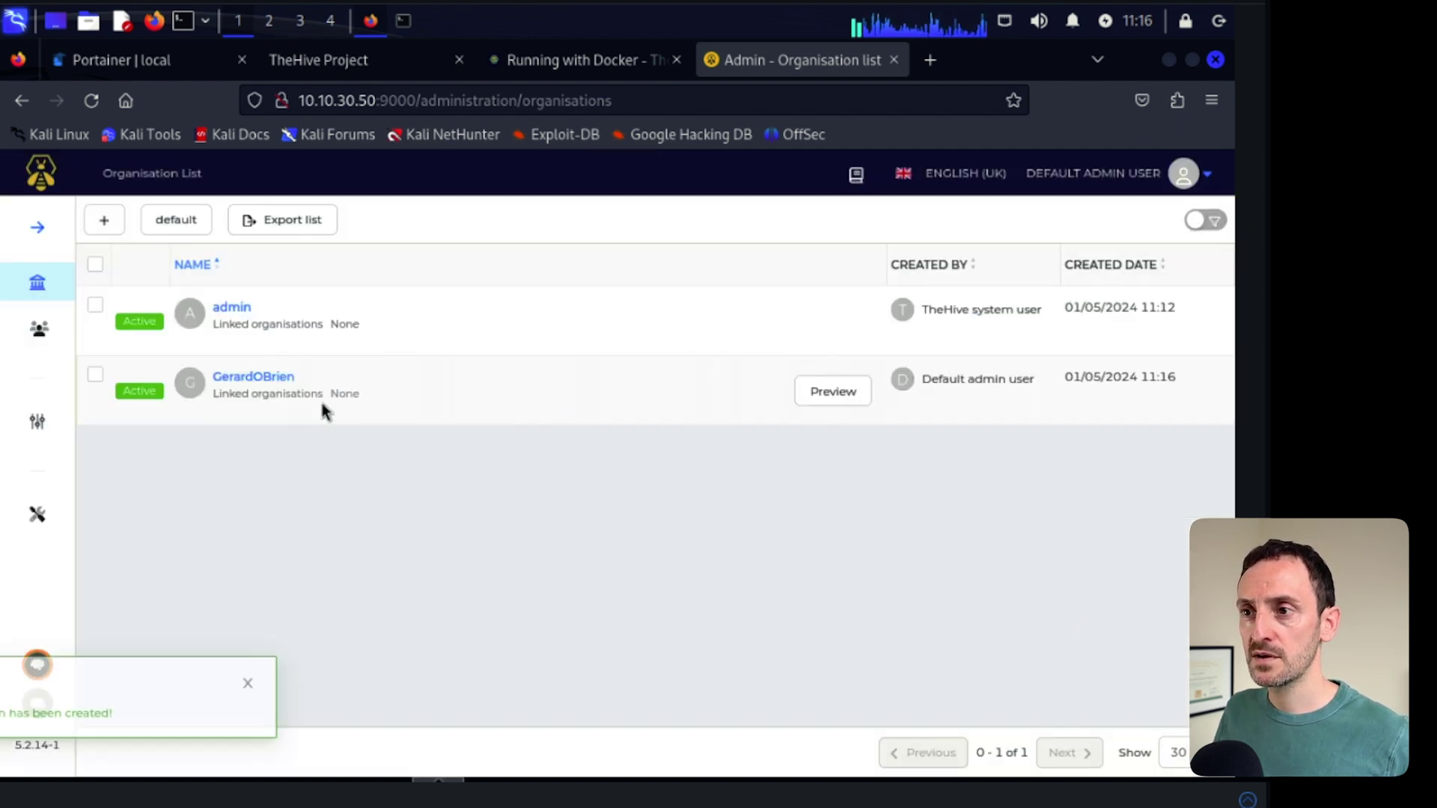
left_click(366, 681)
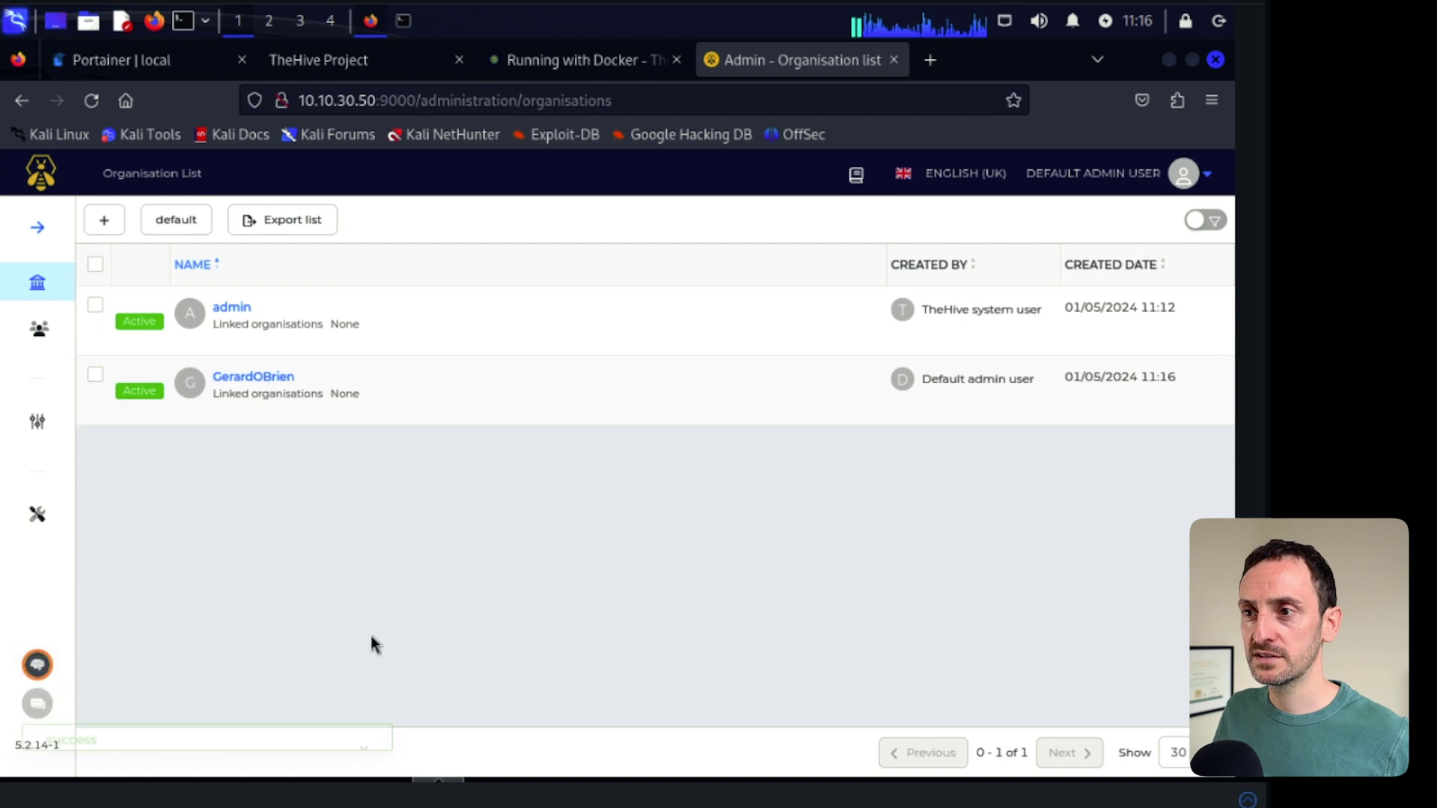
- In the new organisation, create user 'goadmin' with its login address and the org-admin profile
left_click(274, 381)
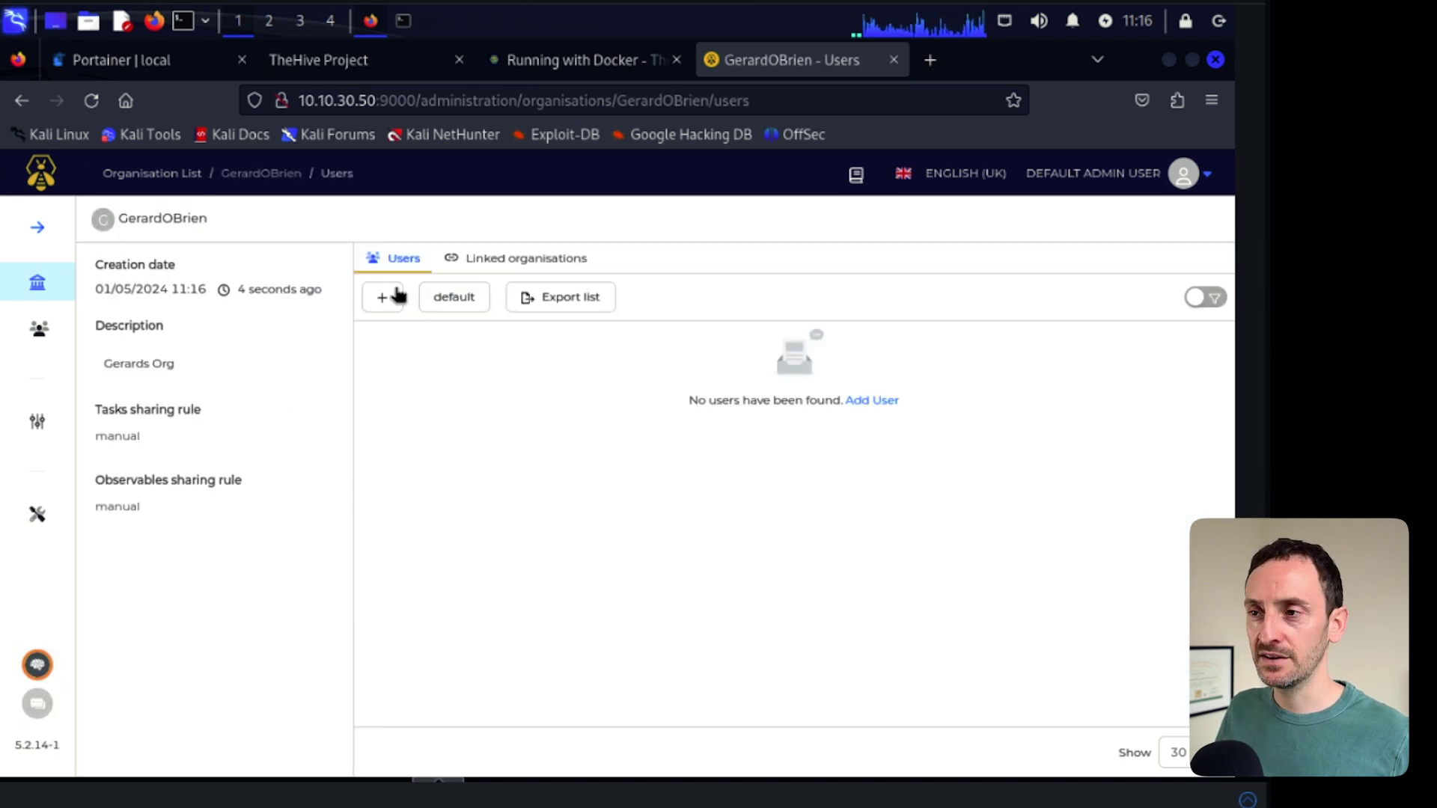
left_click(387, 300)
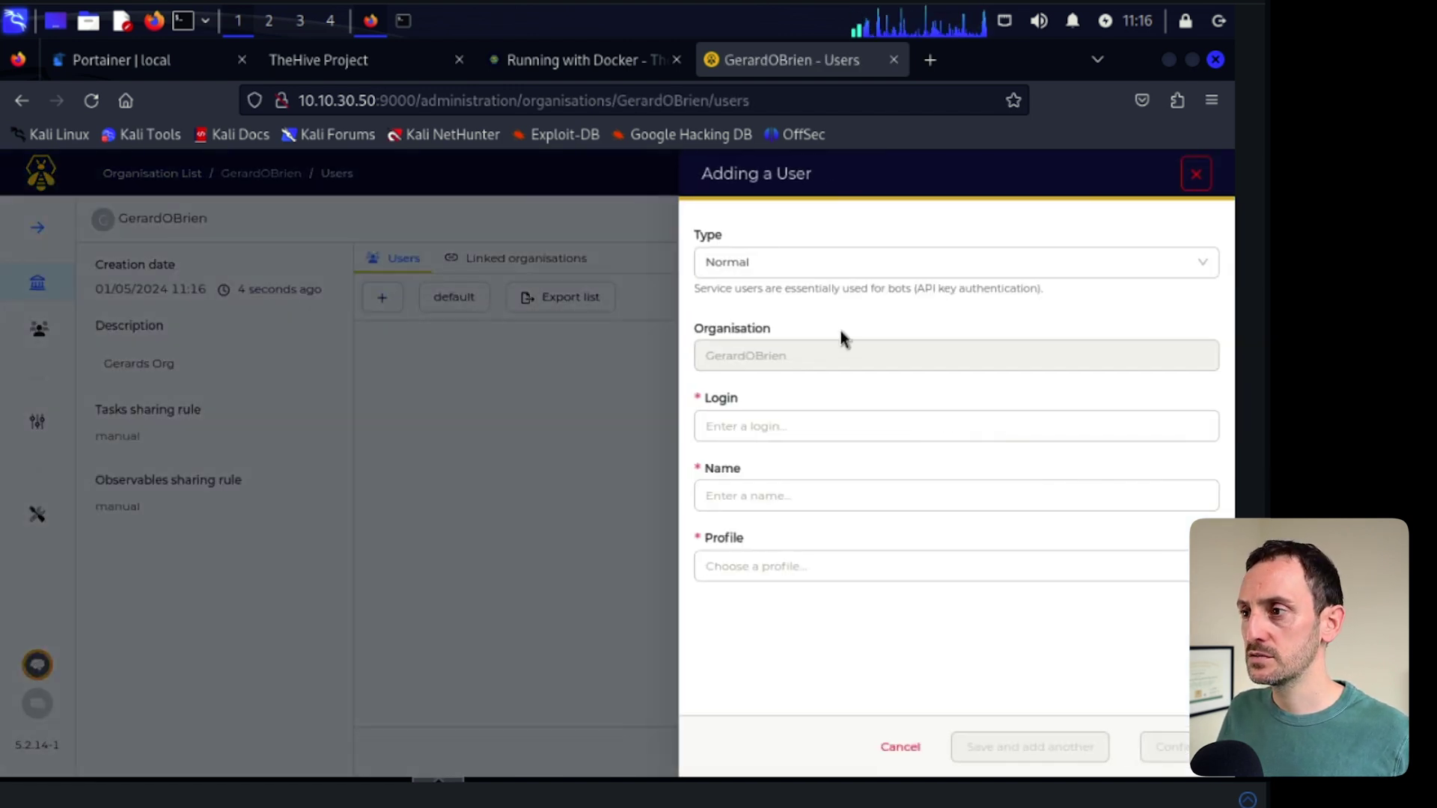
left_click(767, 425)
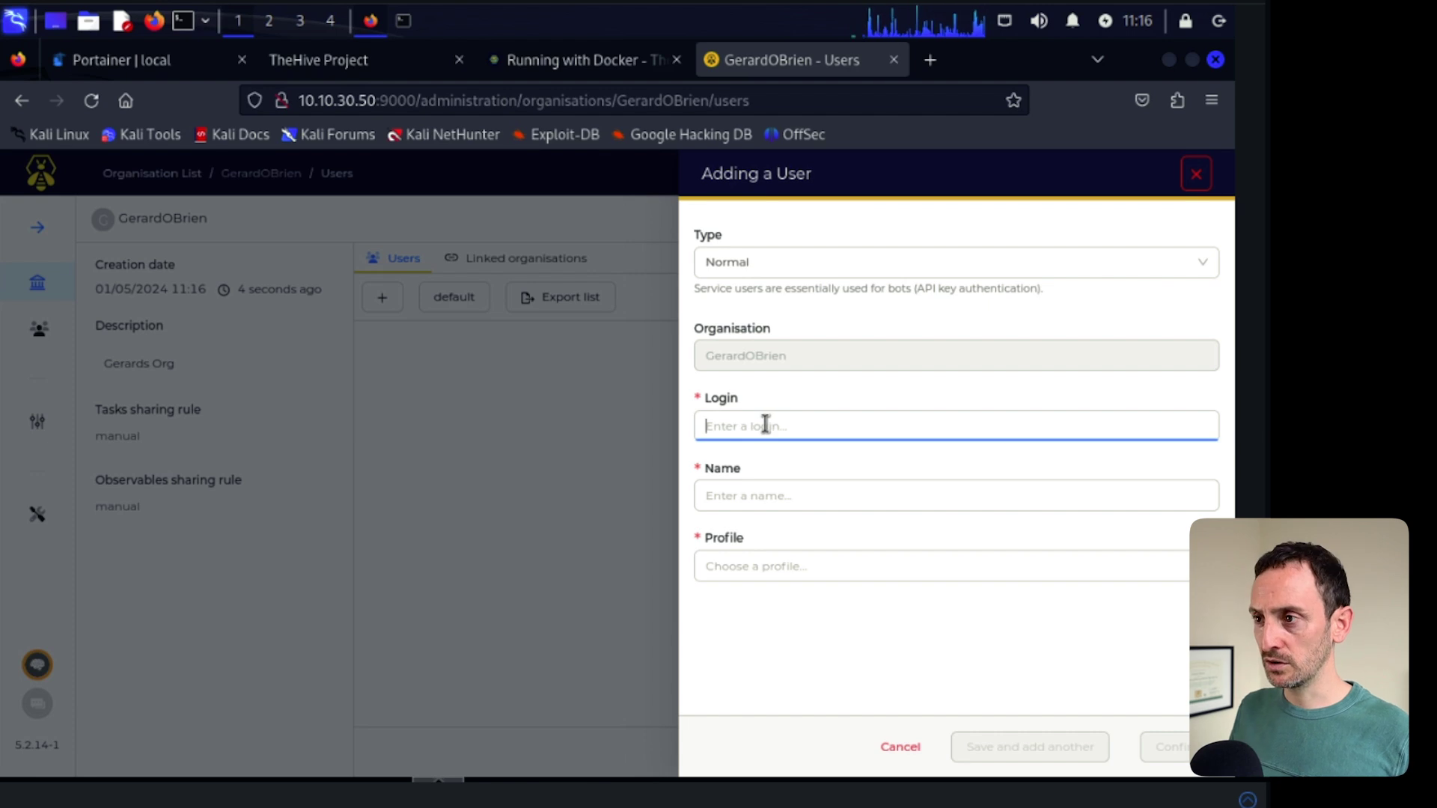
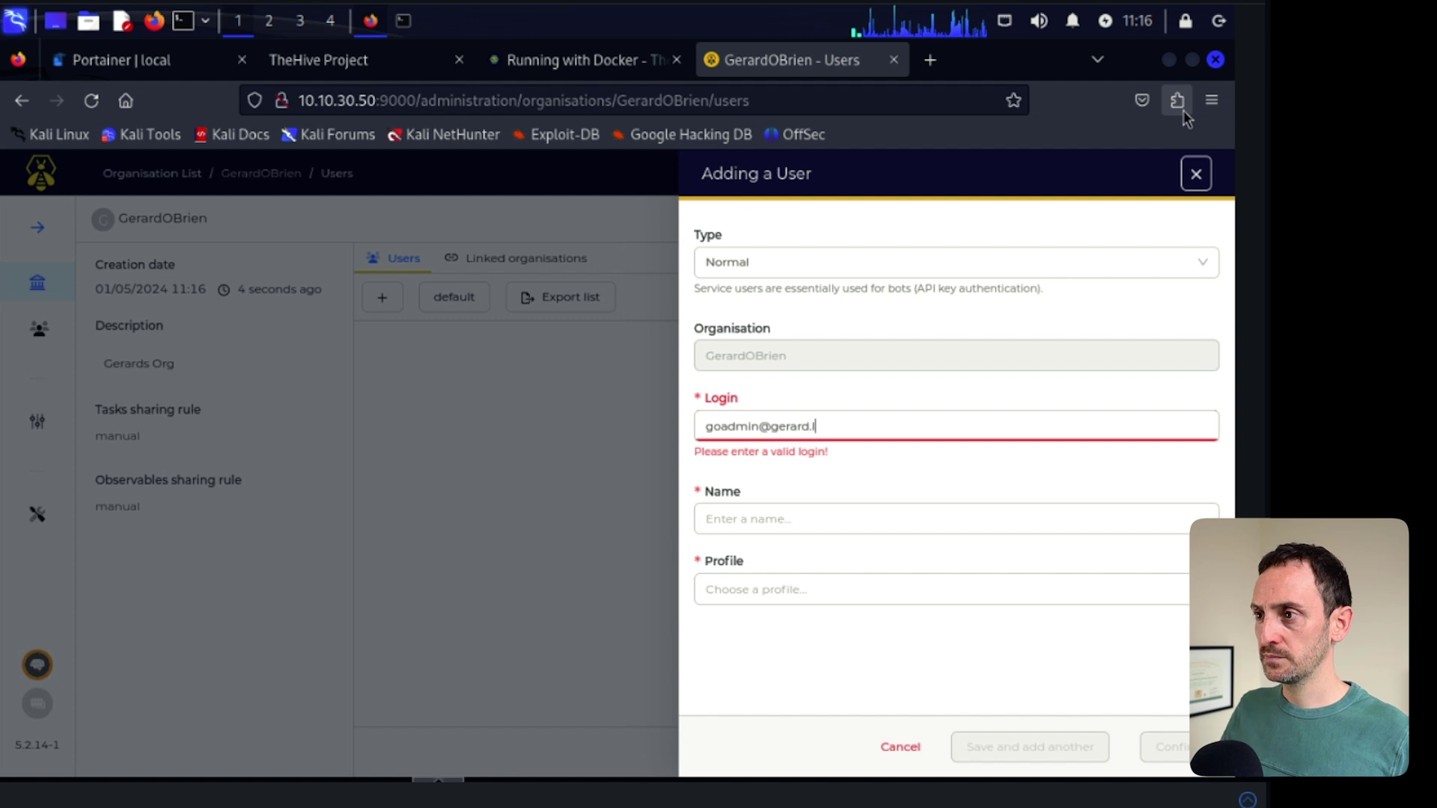
left_click(820, 496)
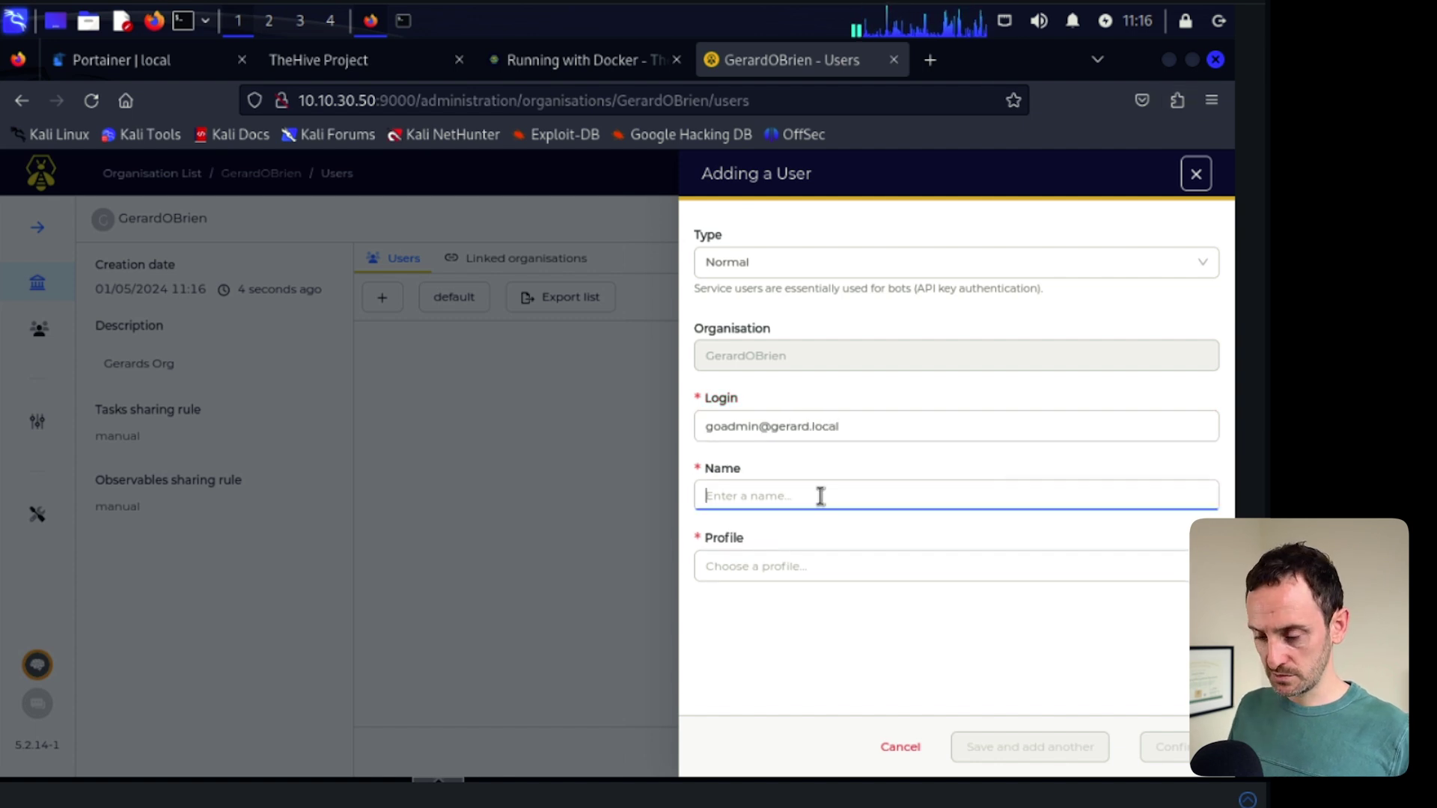
type("goadmin")
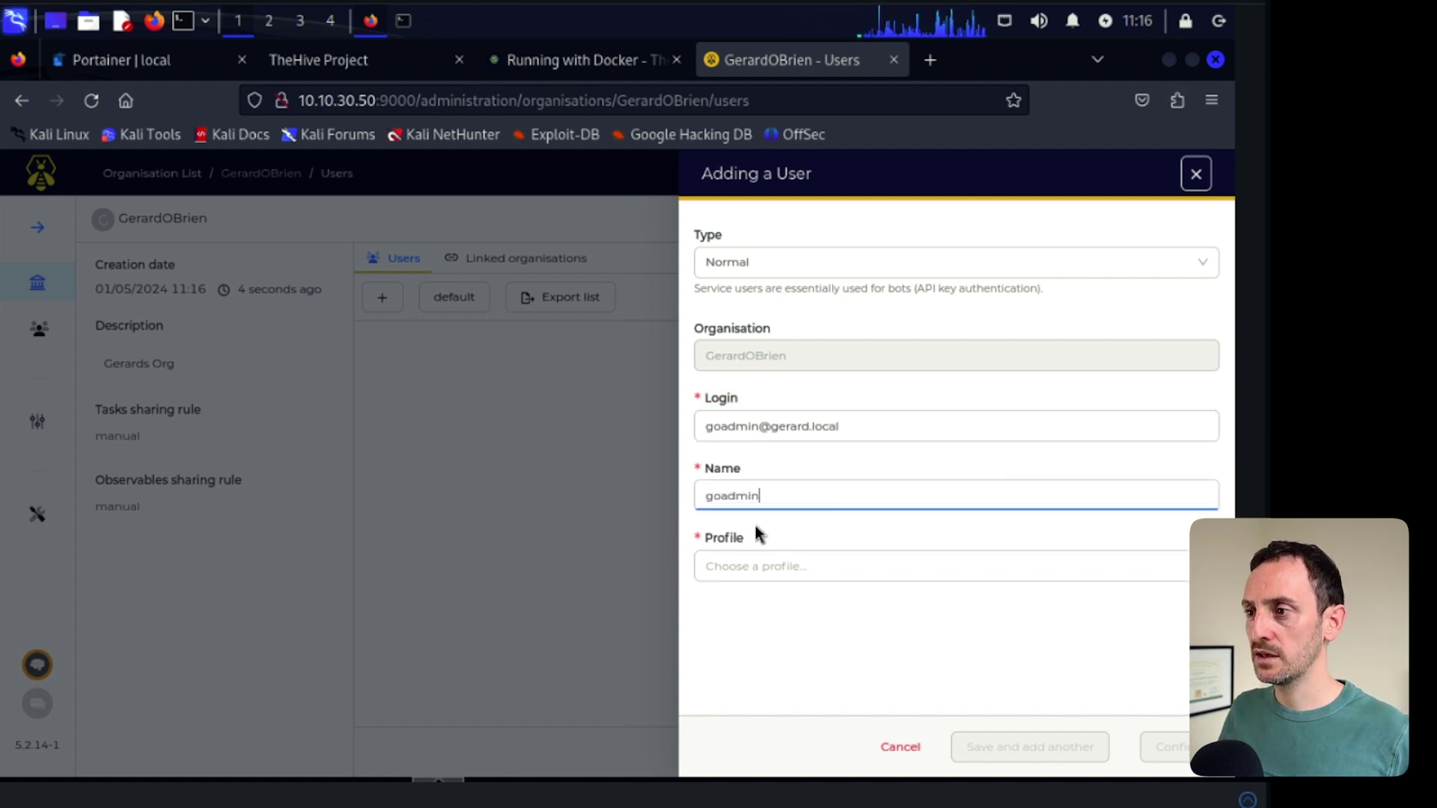
left_click(765, 570)
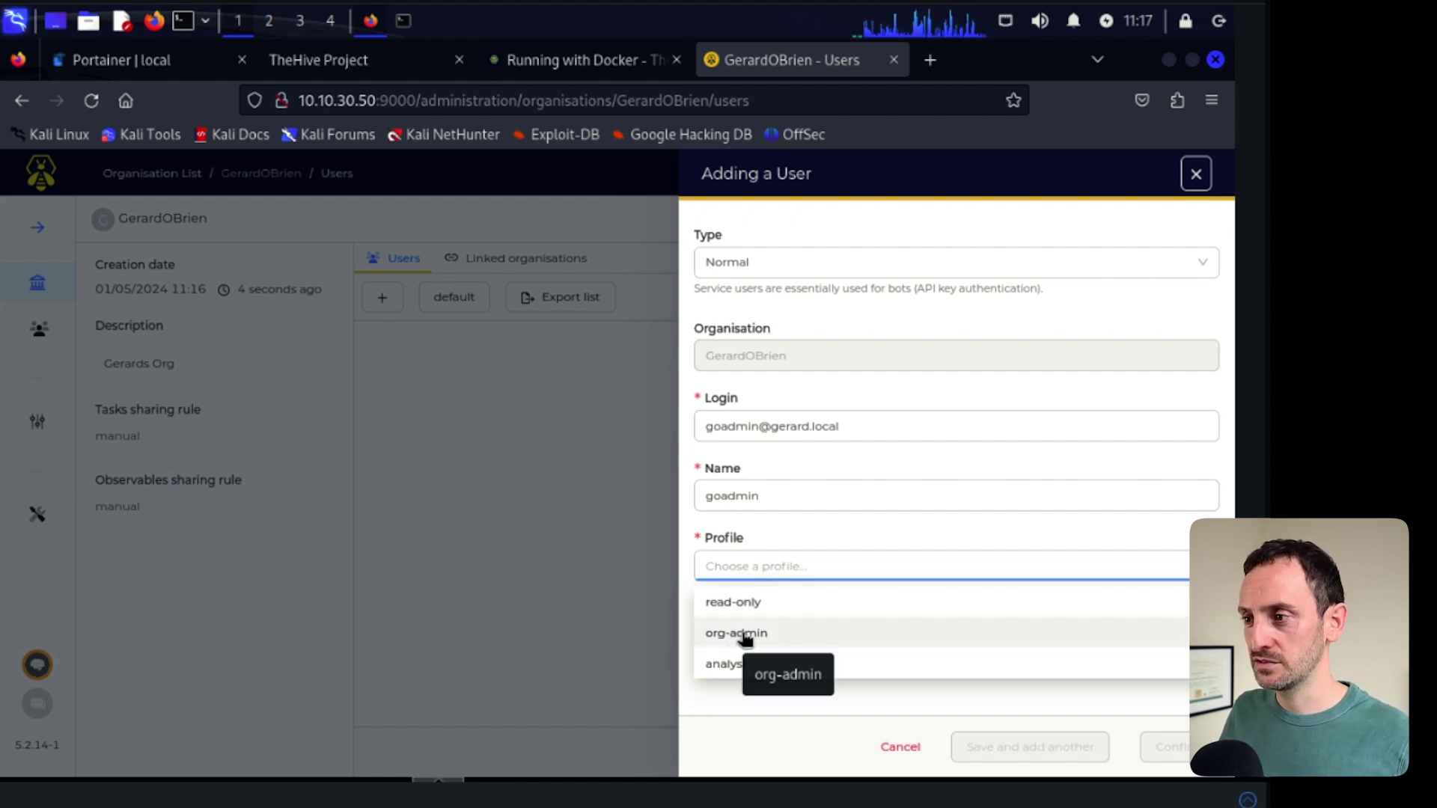
left_click(745, 637)
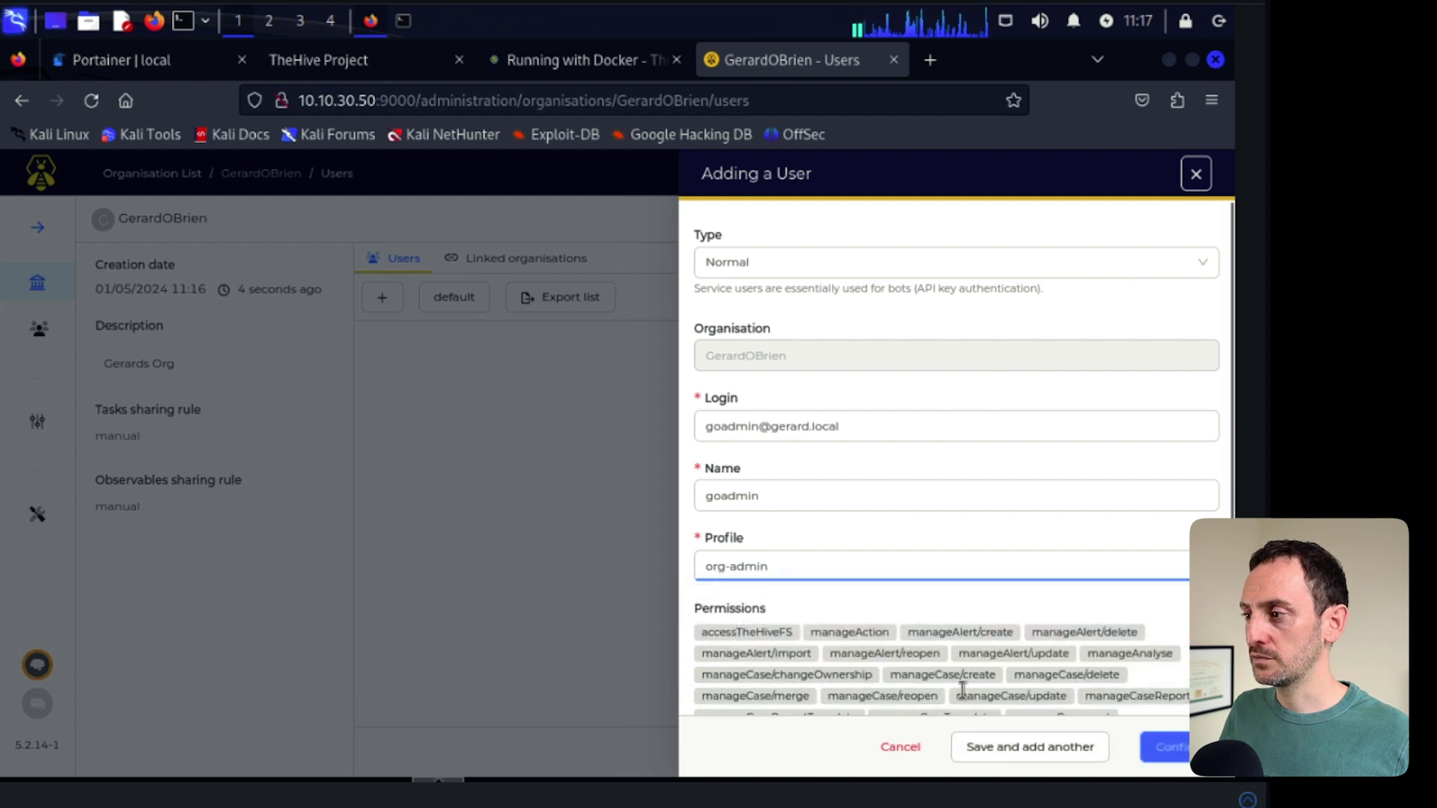
left_click(1172, 751)
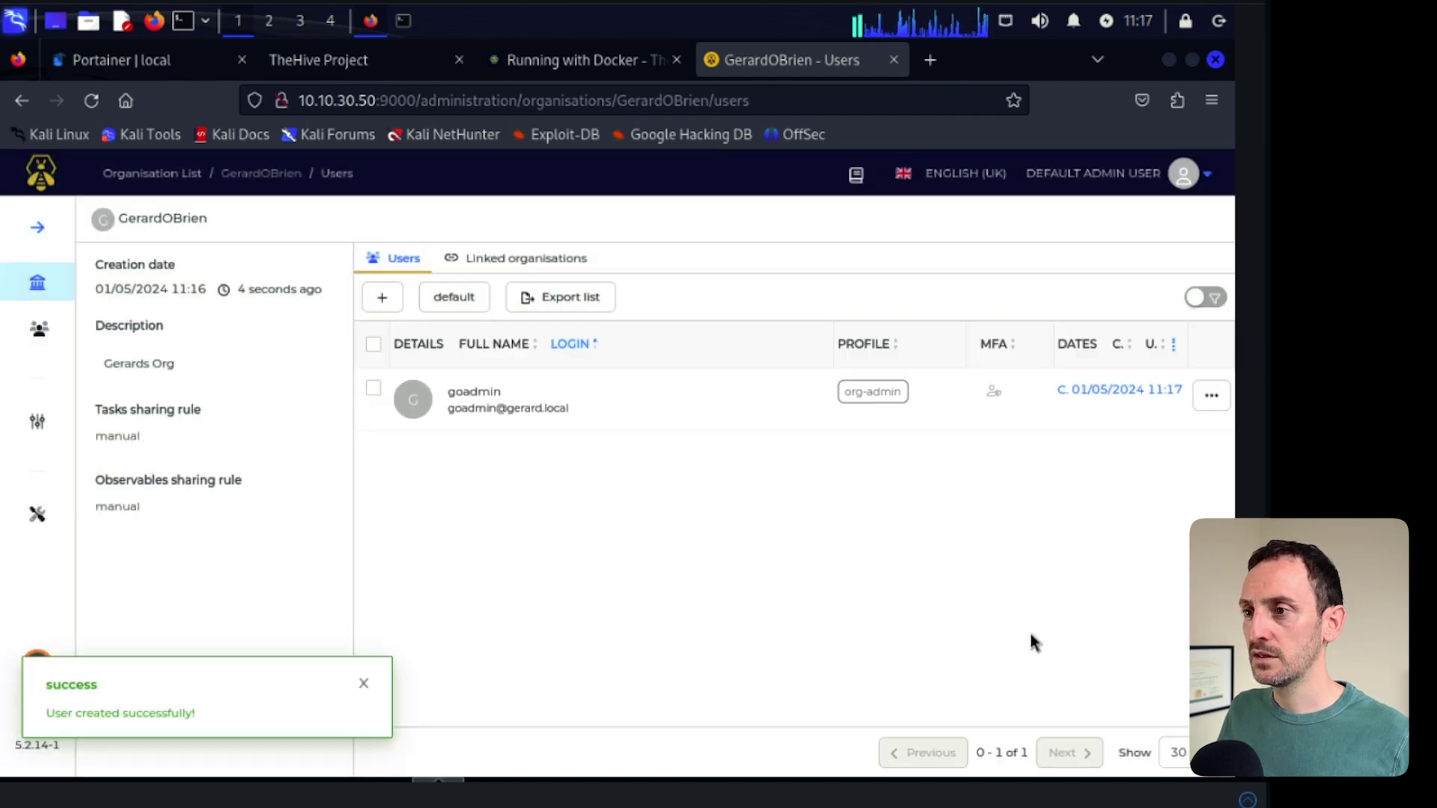
- Open the new org-admin user's details and enter a new password for it
left_click(366, 685)
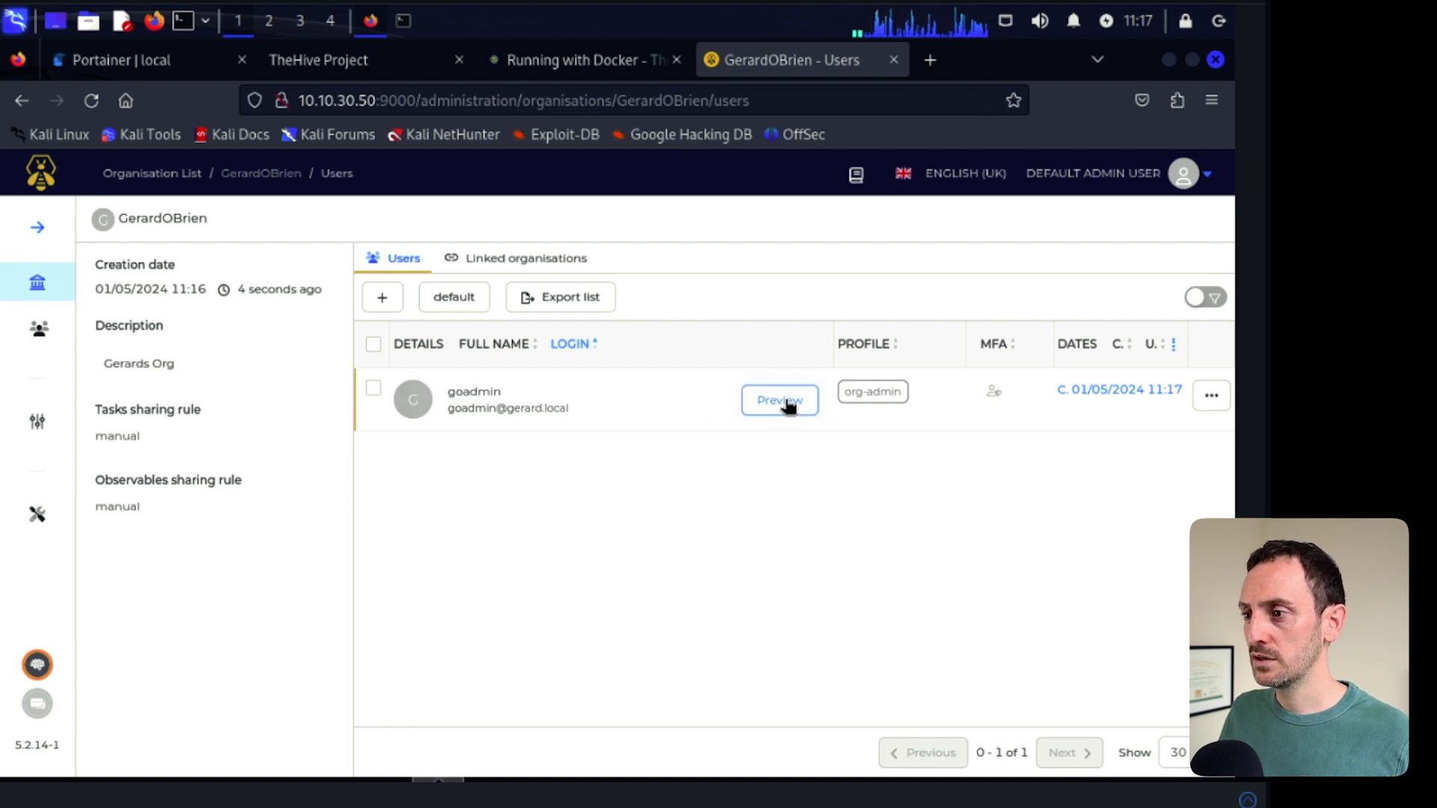
left_click(782, 401)
scroll(865, 582, "down", 2)
scroll(867, 582, "down", 5)
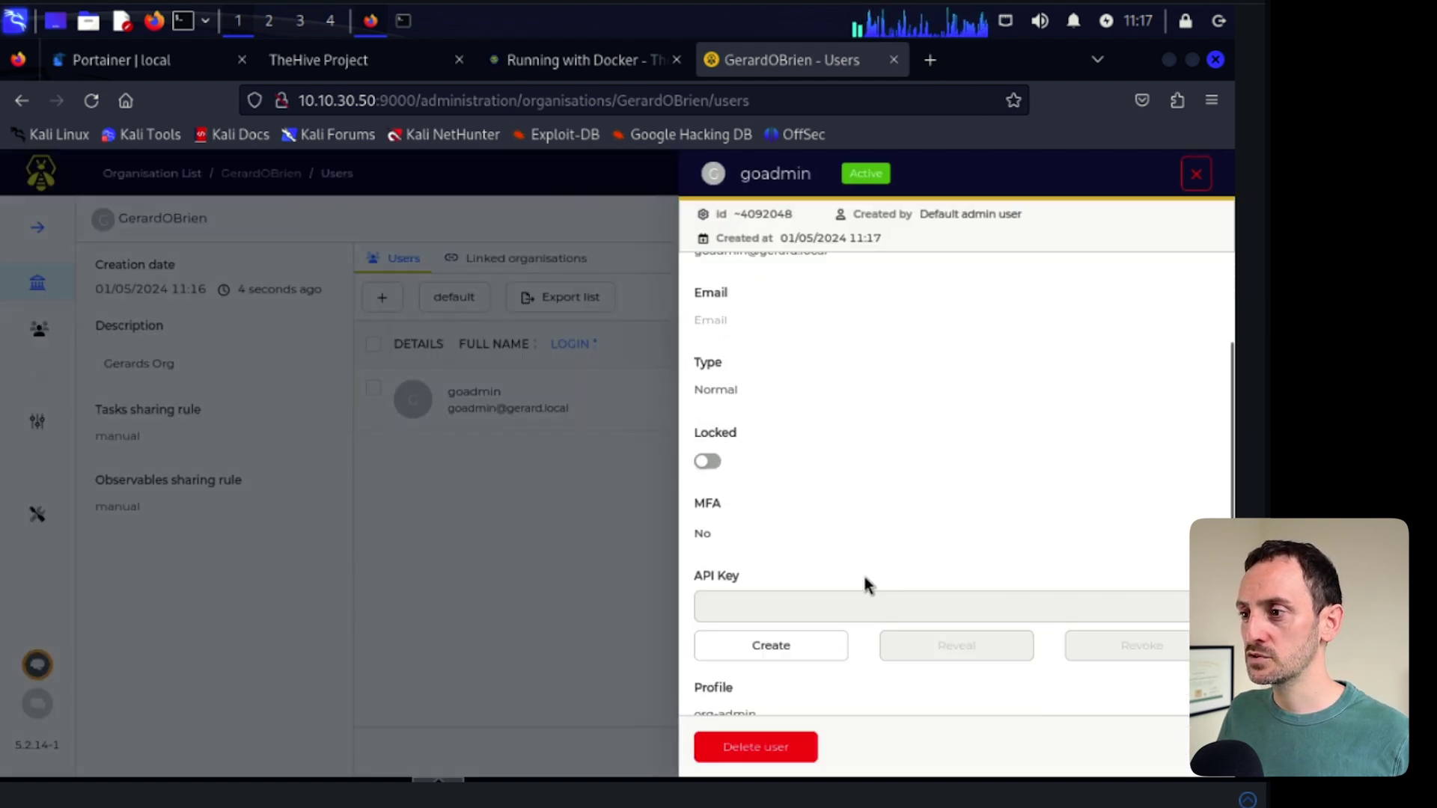
scroll(884, 584, "down", 1)
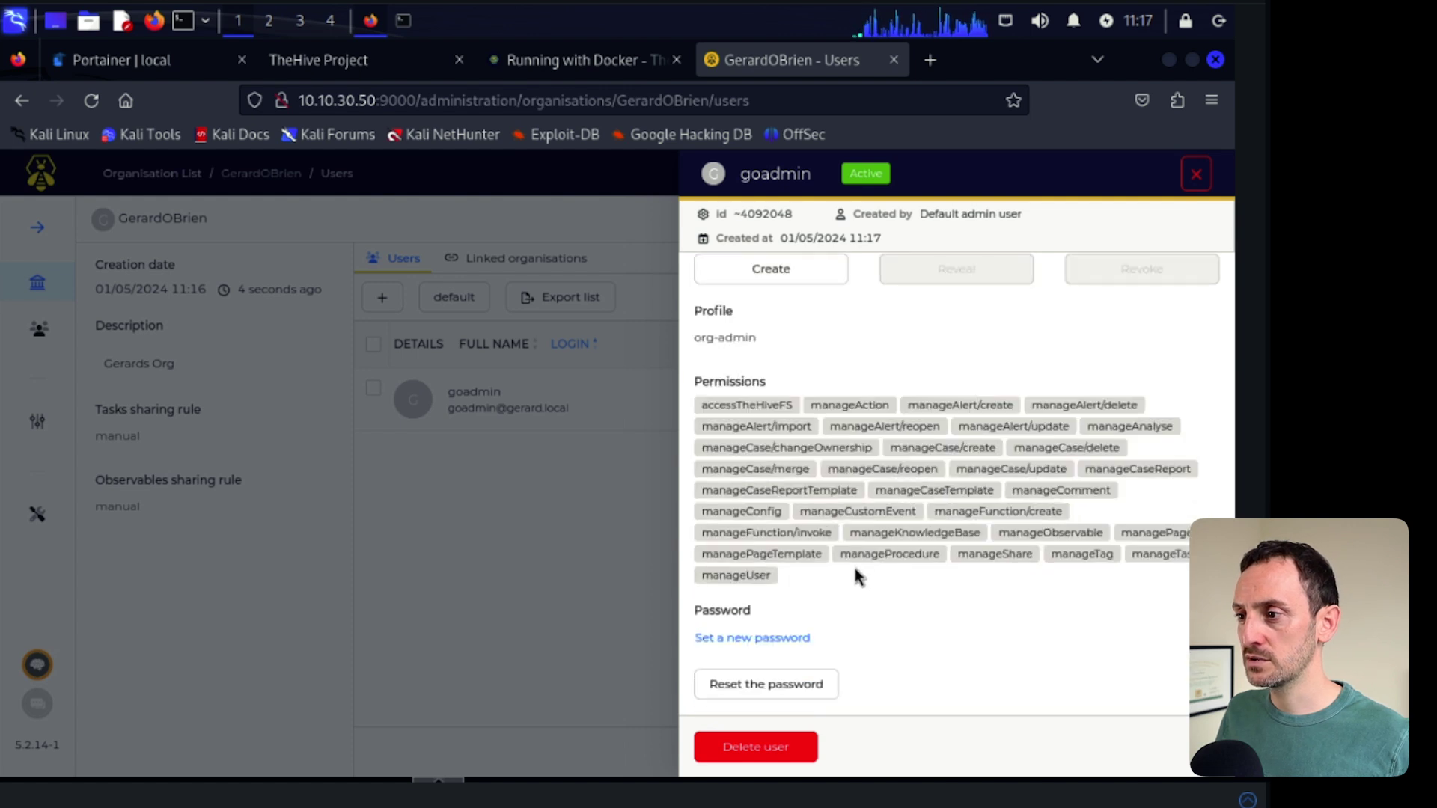
left_click(761, 640)
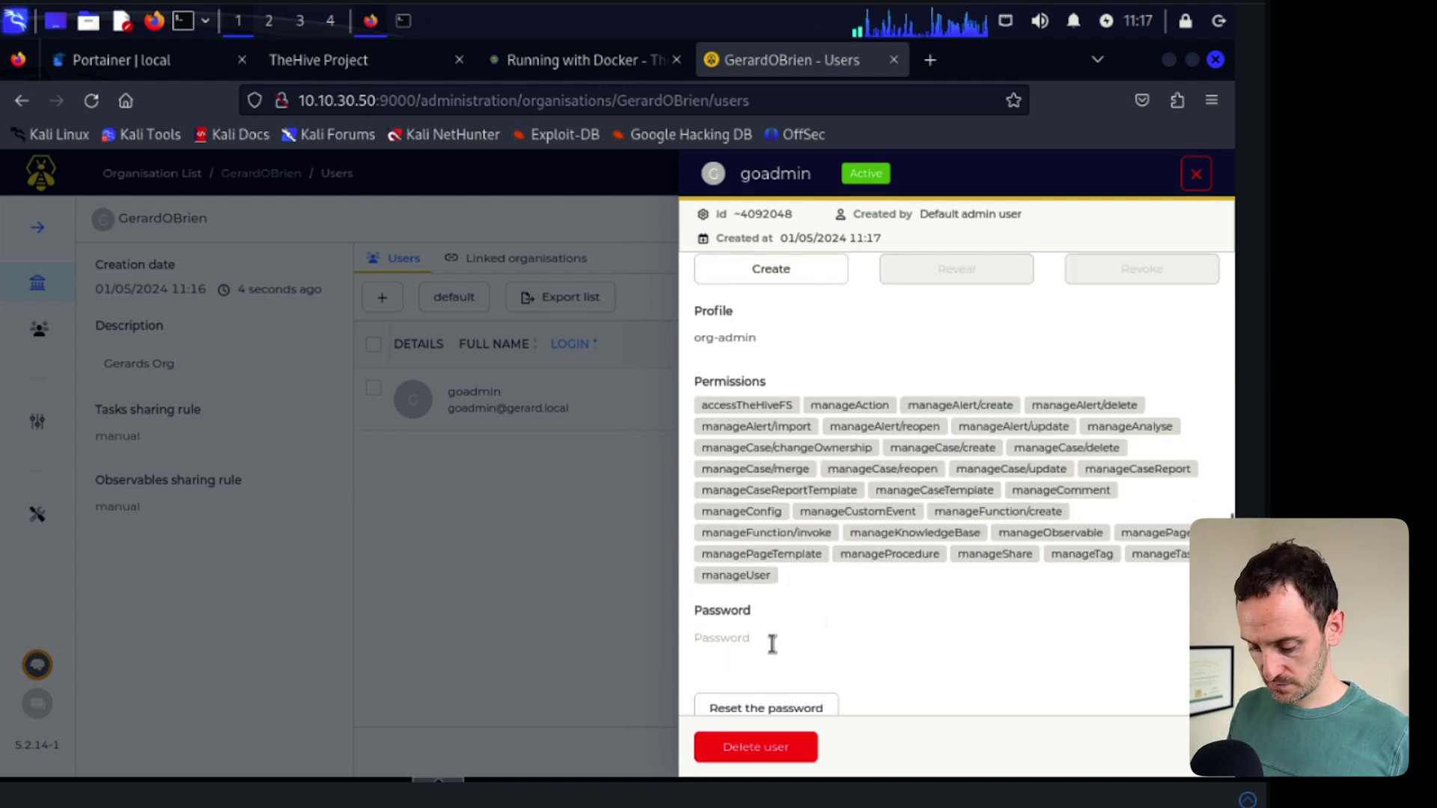
type("••••••")
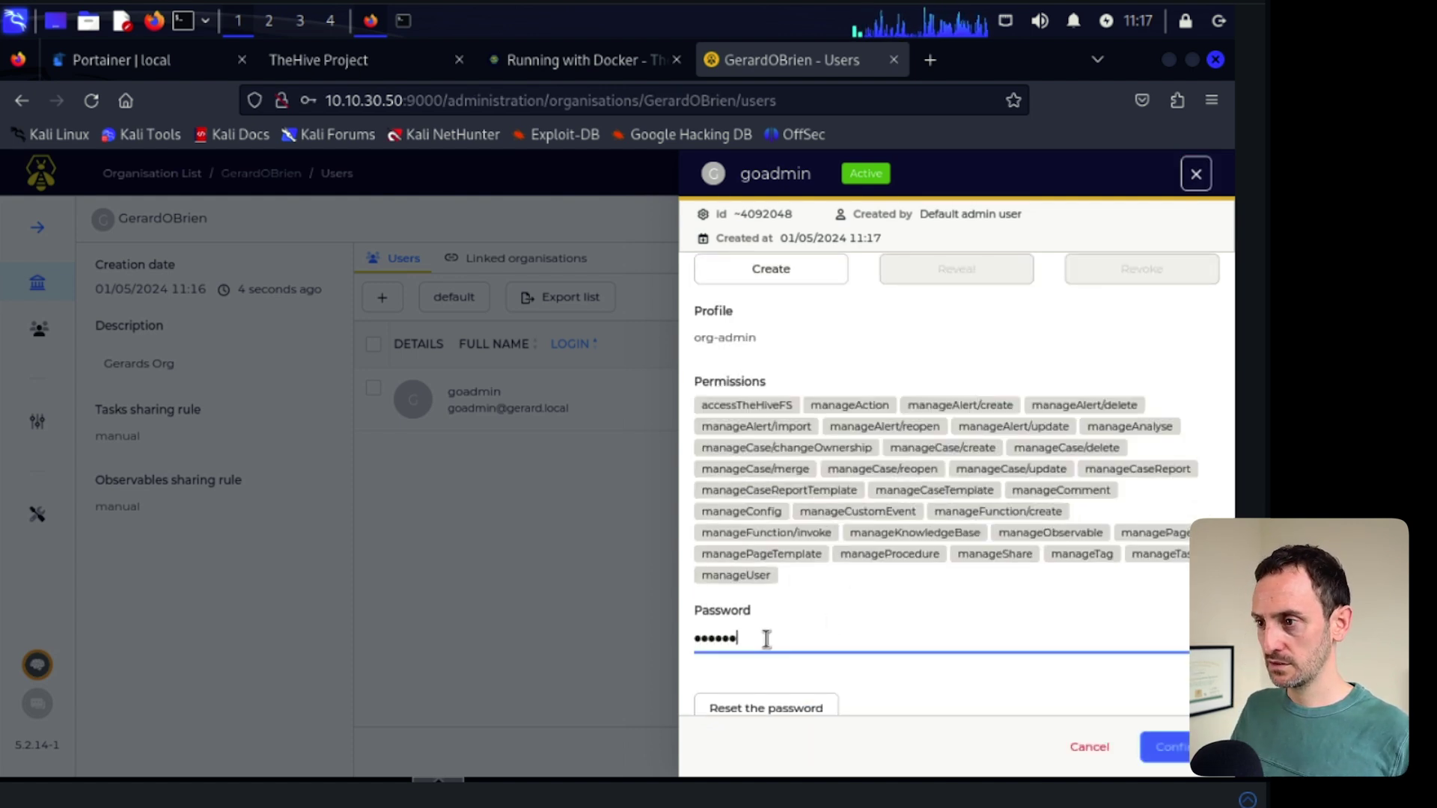
type("•••")
- Confirm the new password without saving it in Firefox, then close the user panel
scroll(1182, 679, "down", 1)
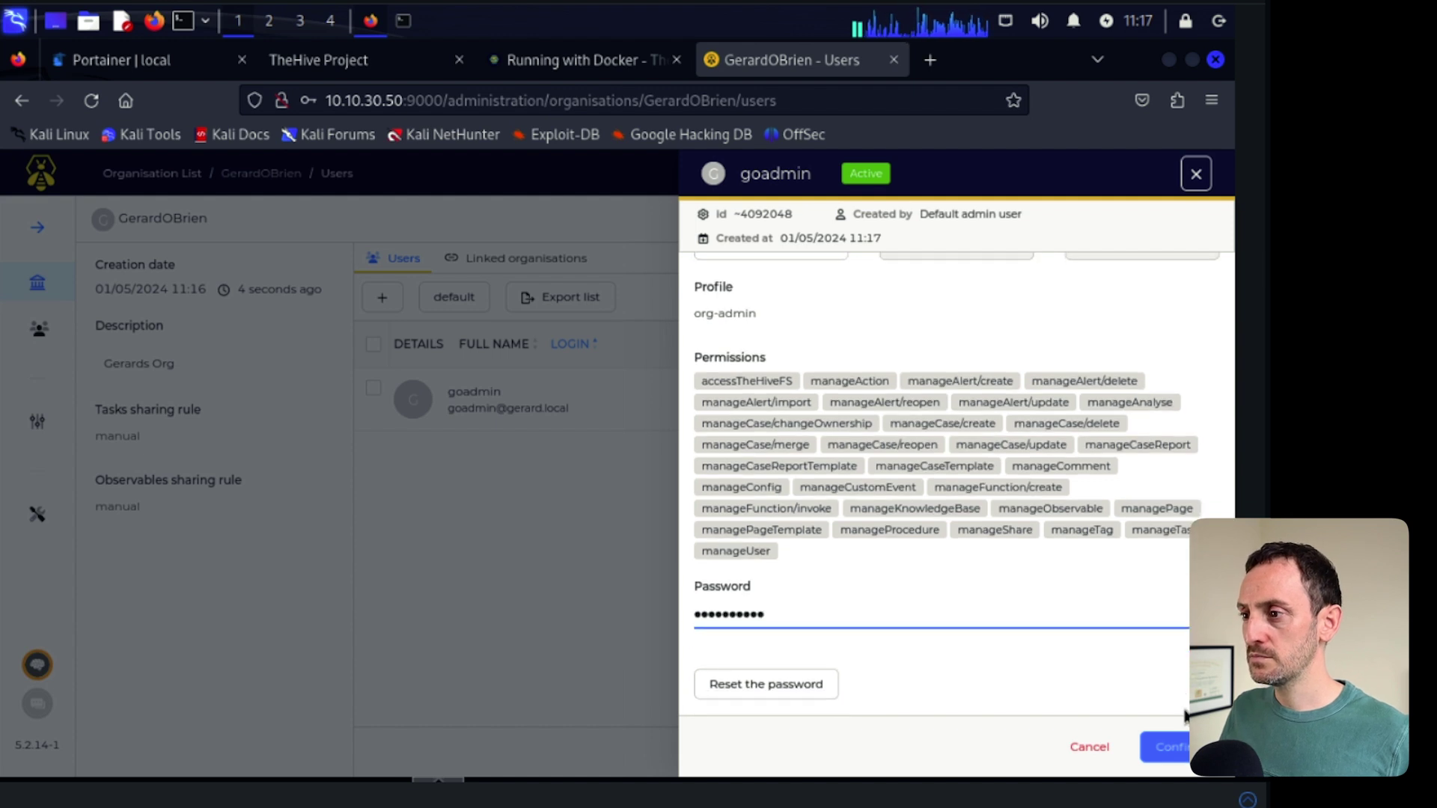
left_click(1174, 755)
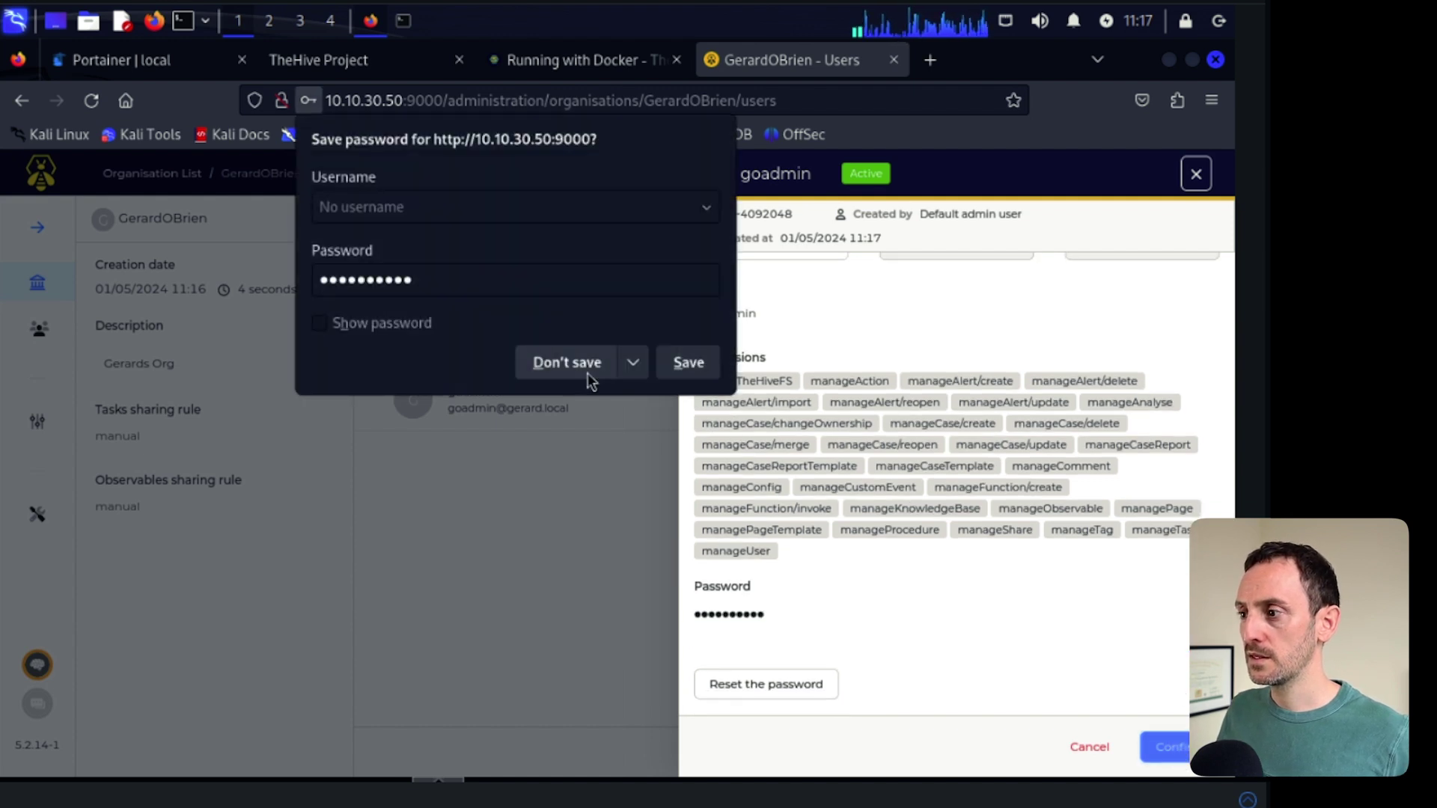
left_click(587, 373)
left_click(1183, 742)
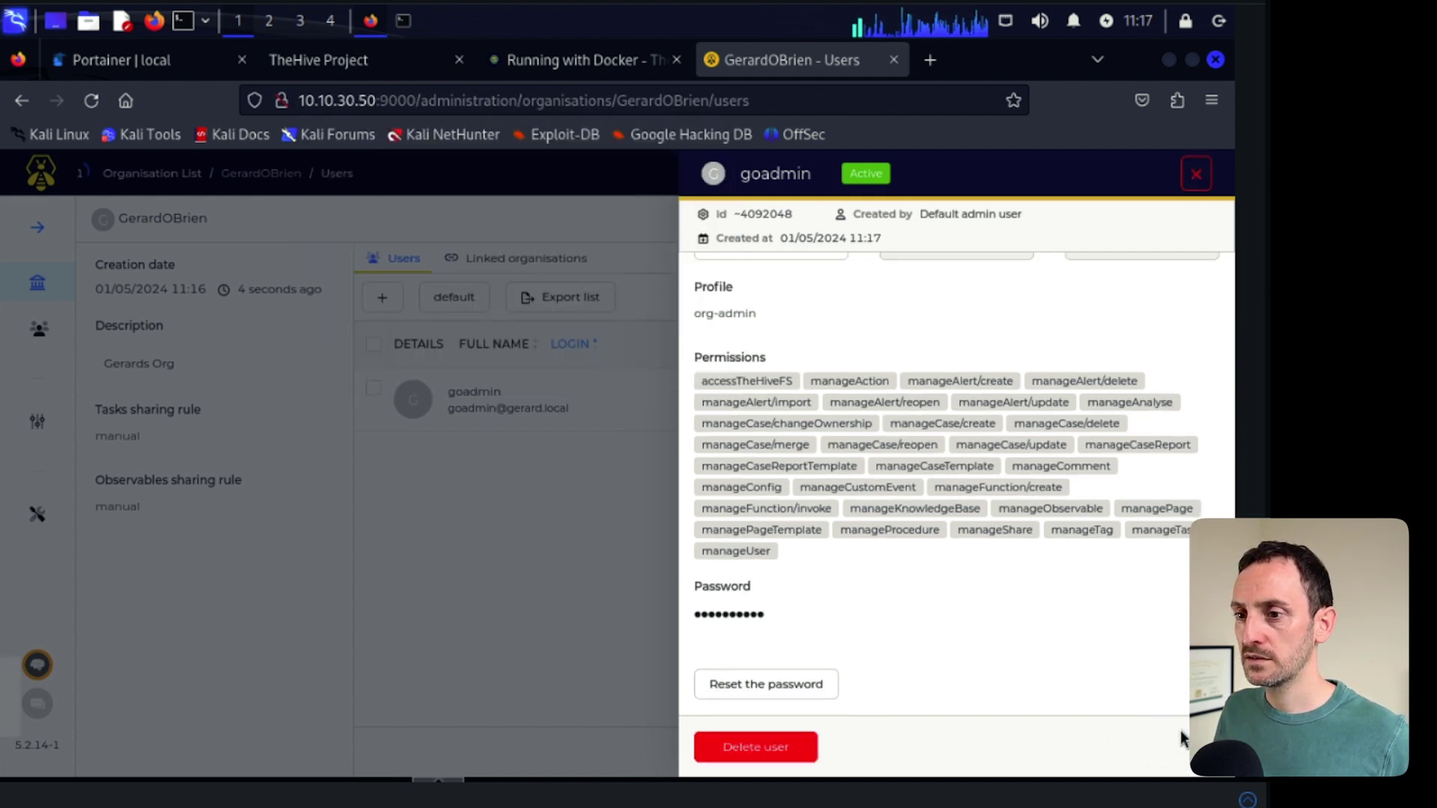
left_click(365, 684)
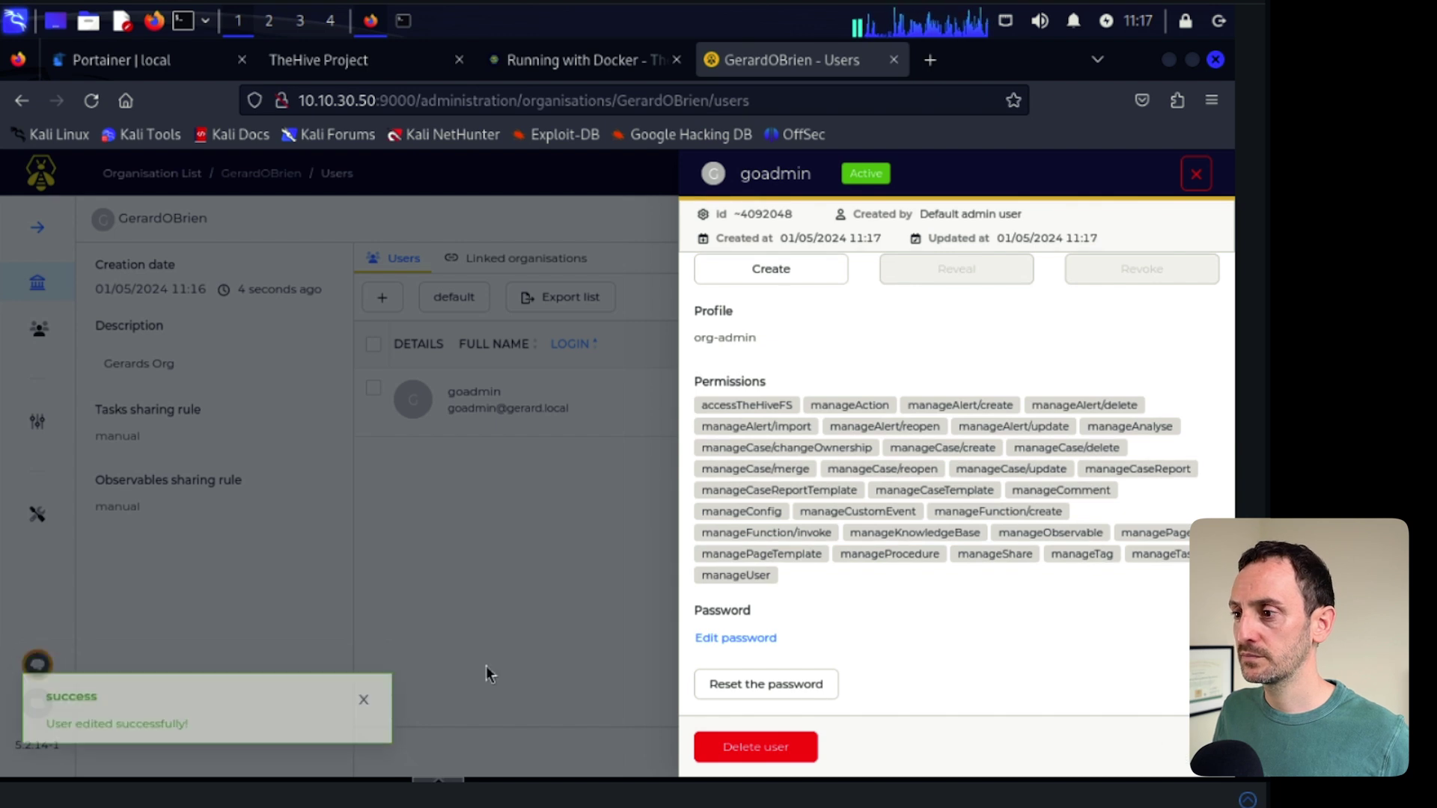
left_click(569, 666)
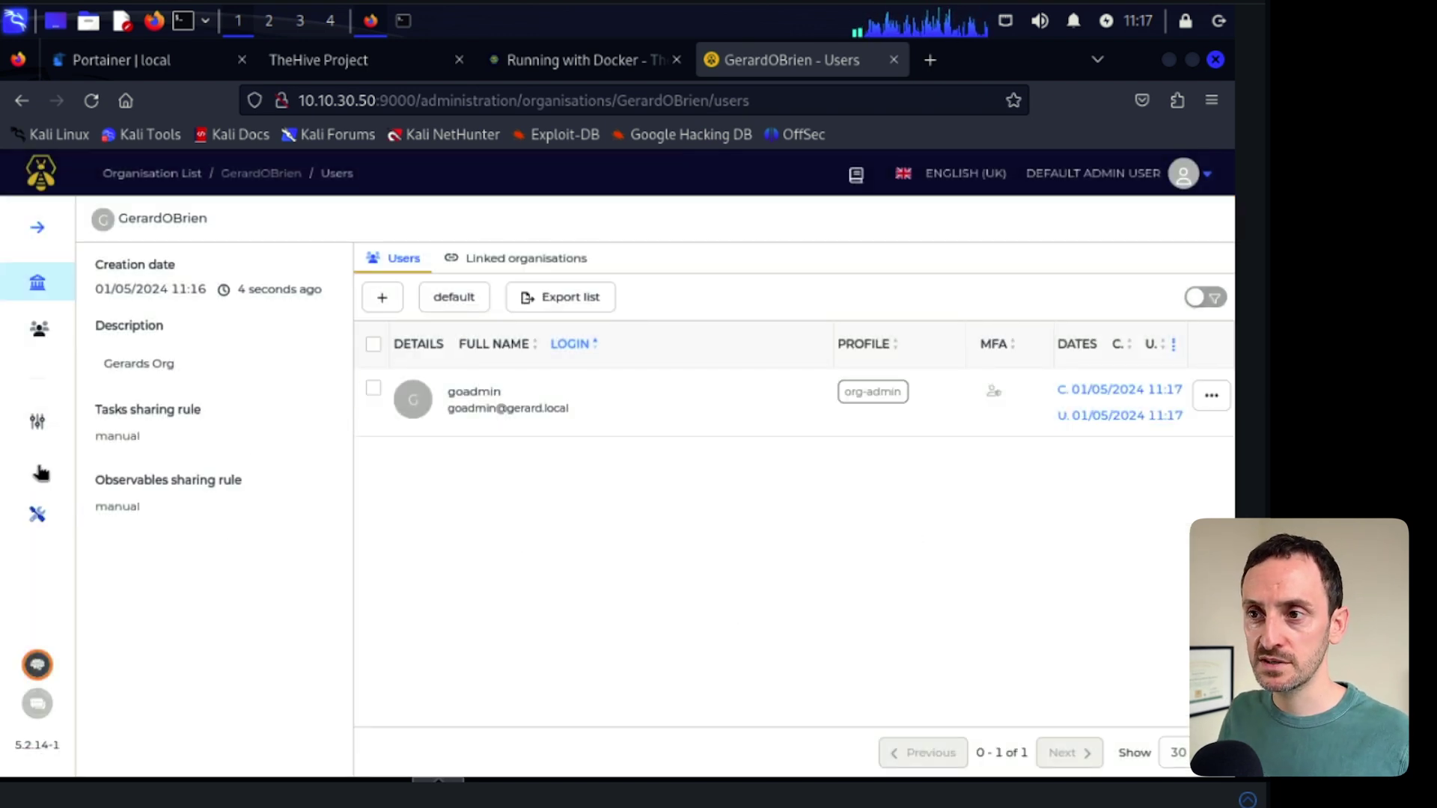
- Browse Platform Management's branding, Cortex and MISP settings, then open the admin's account menu
left_click(32, 517)
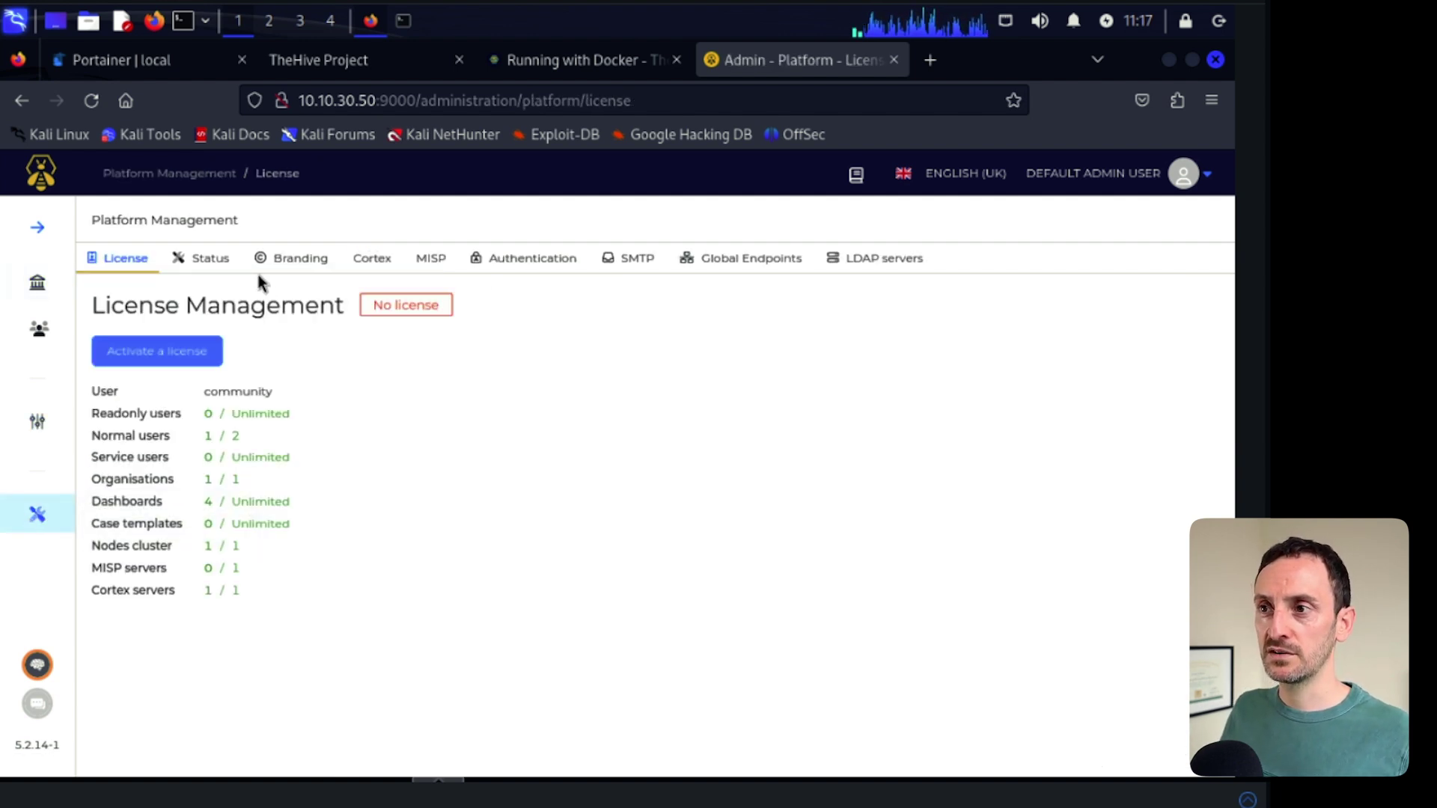
left_click(293, 263)
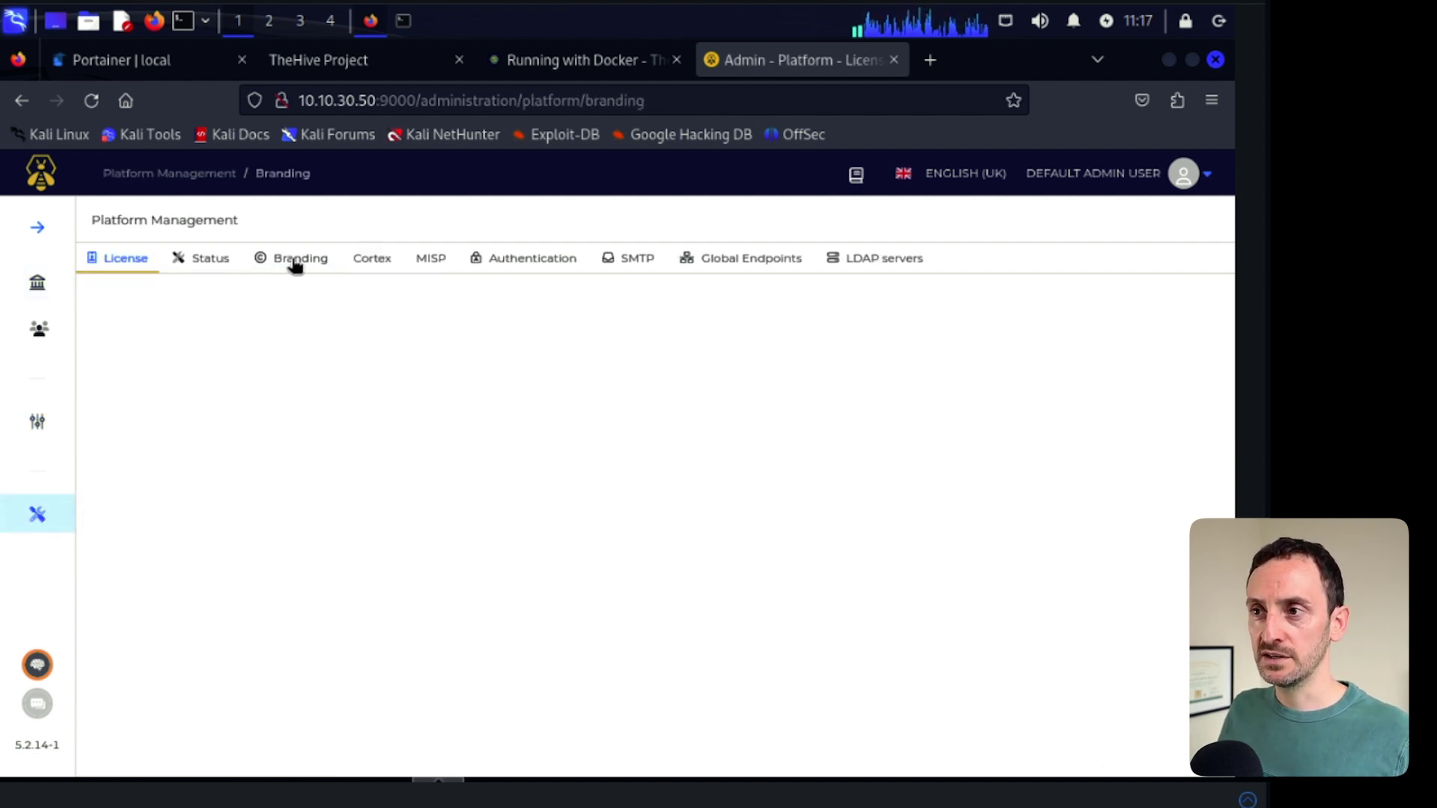
left_click(369, 264)
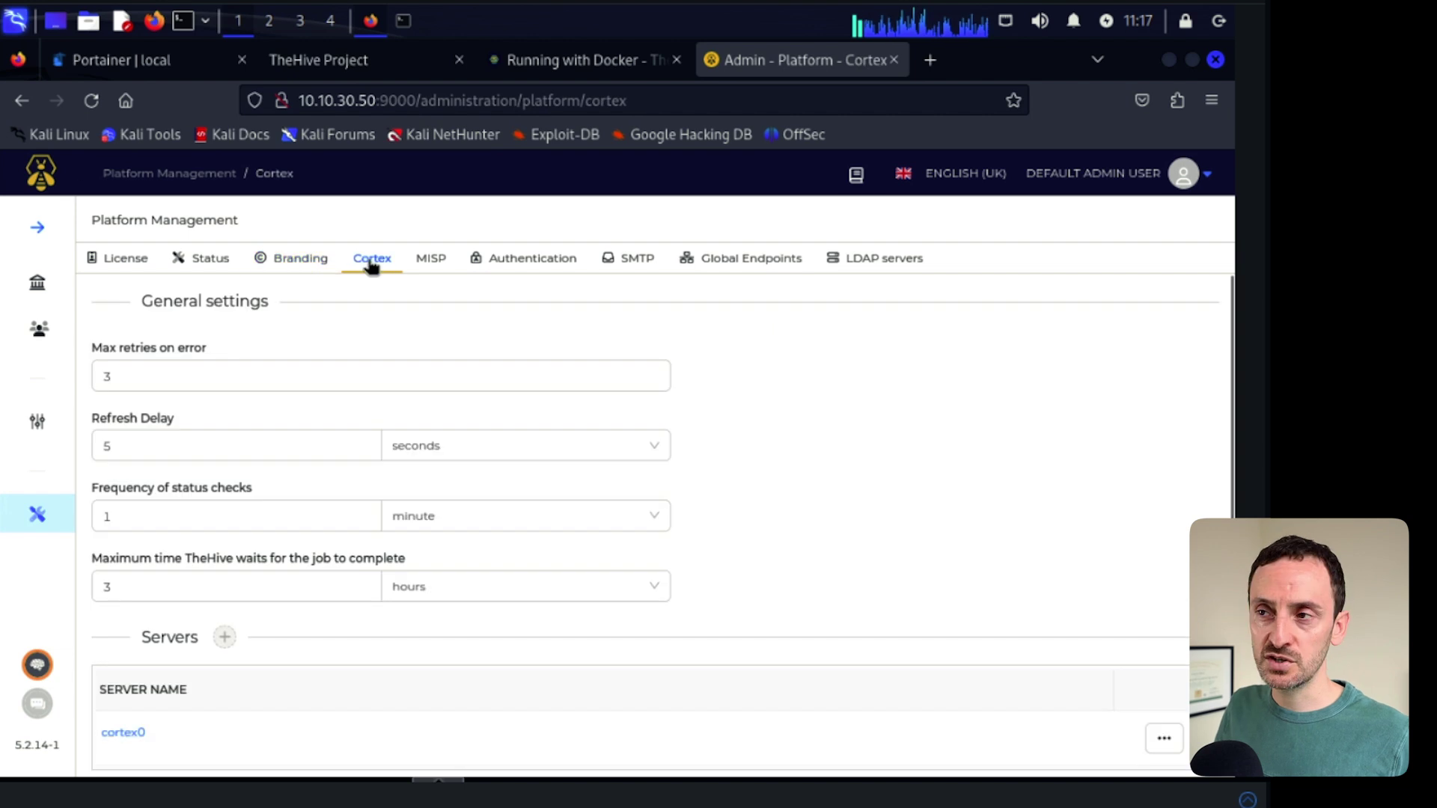
left_click(428, 267)
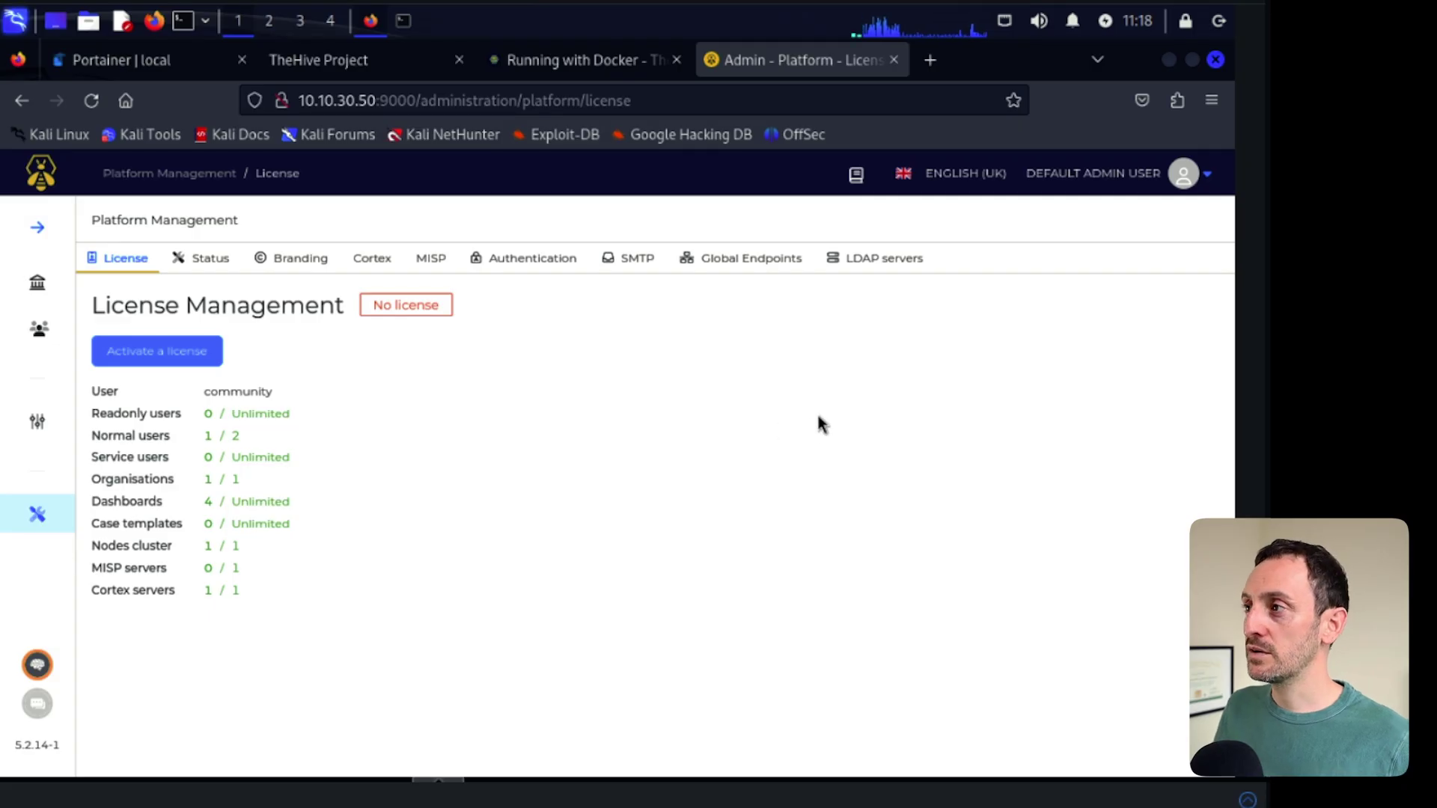
left_click(1190, 175)
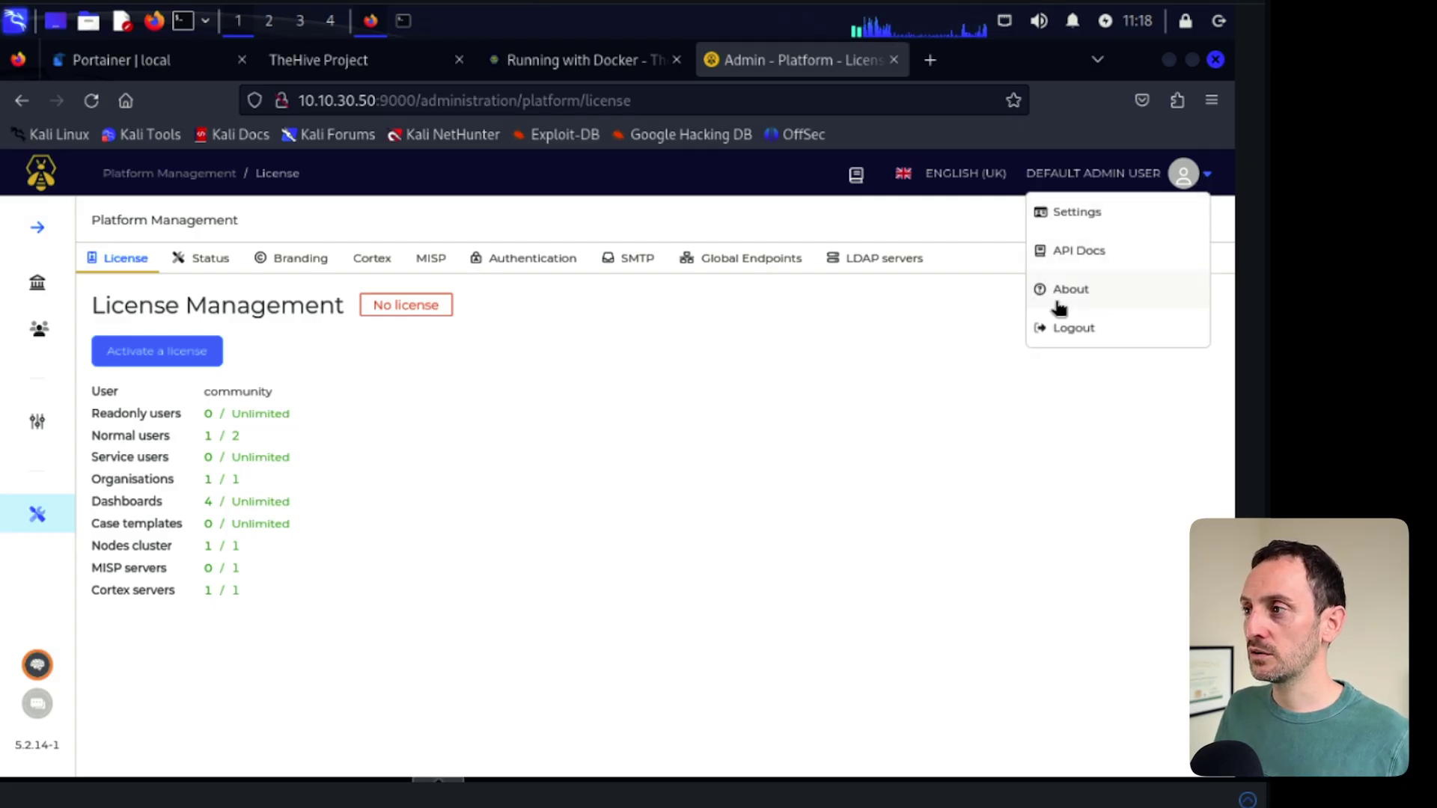
- Log out of the default admin and sign in with the org-admin's email and password
left_click(1075, 329)
left_click(712, 422)
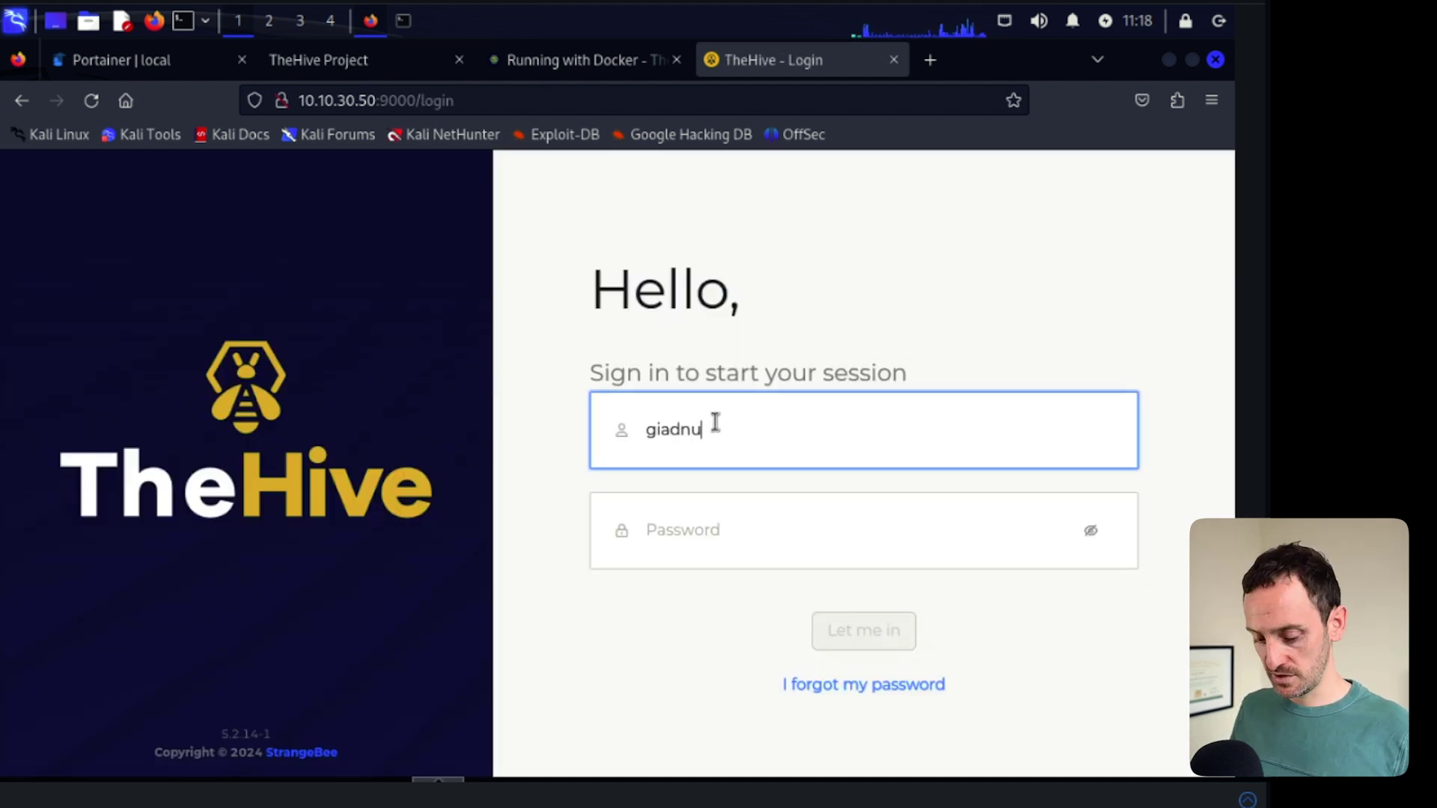
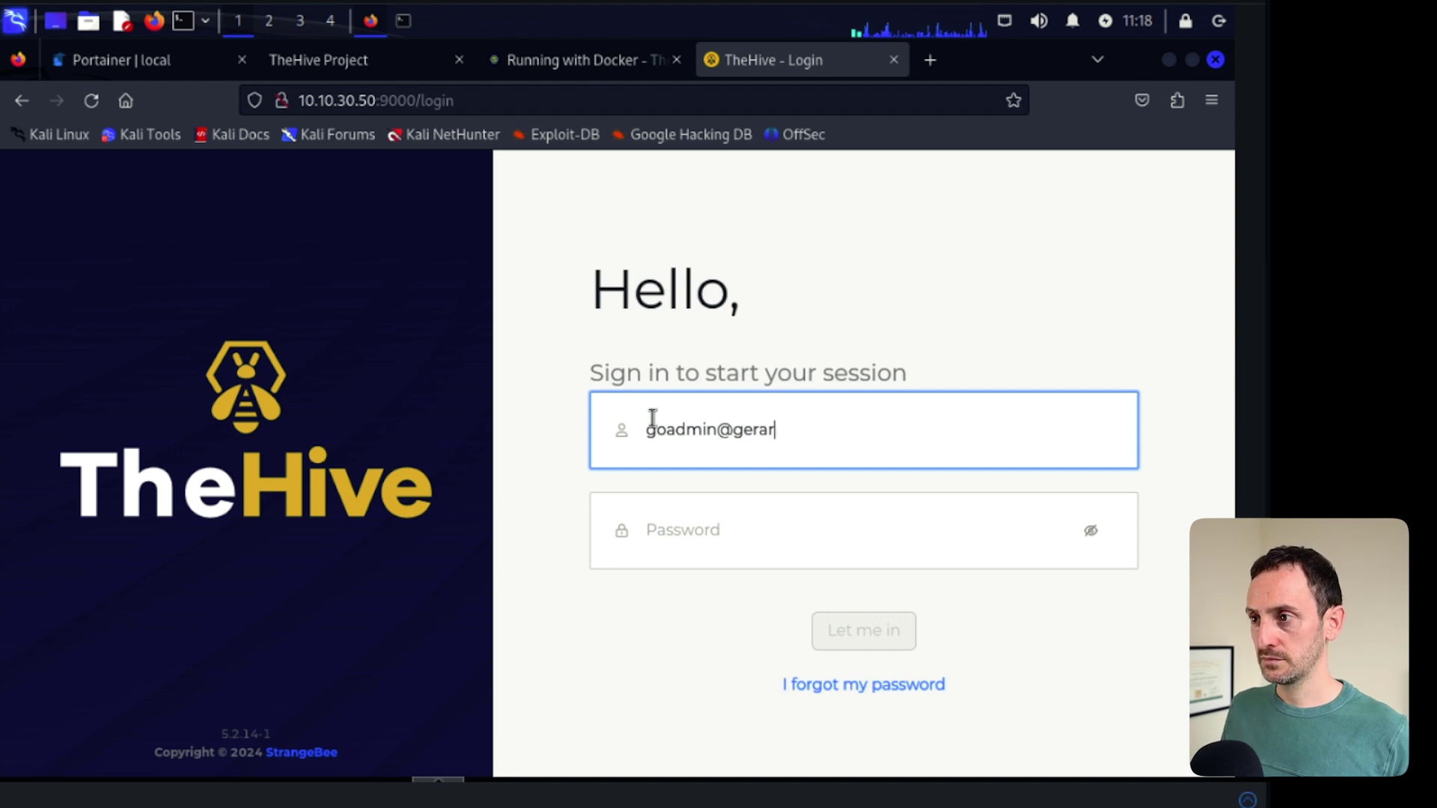
key("Tab")
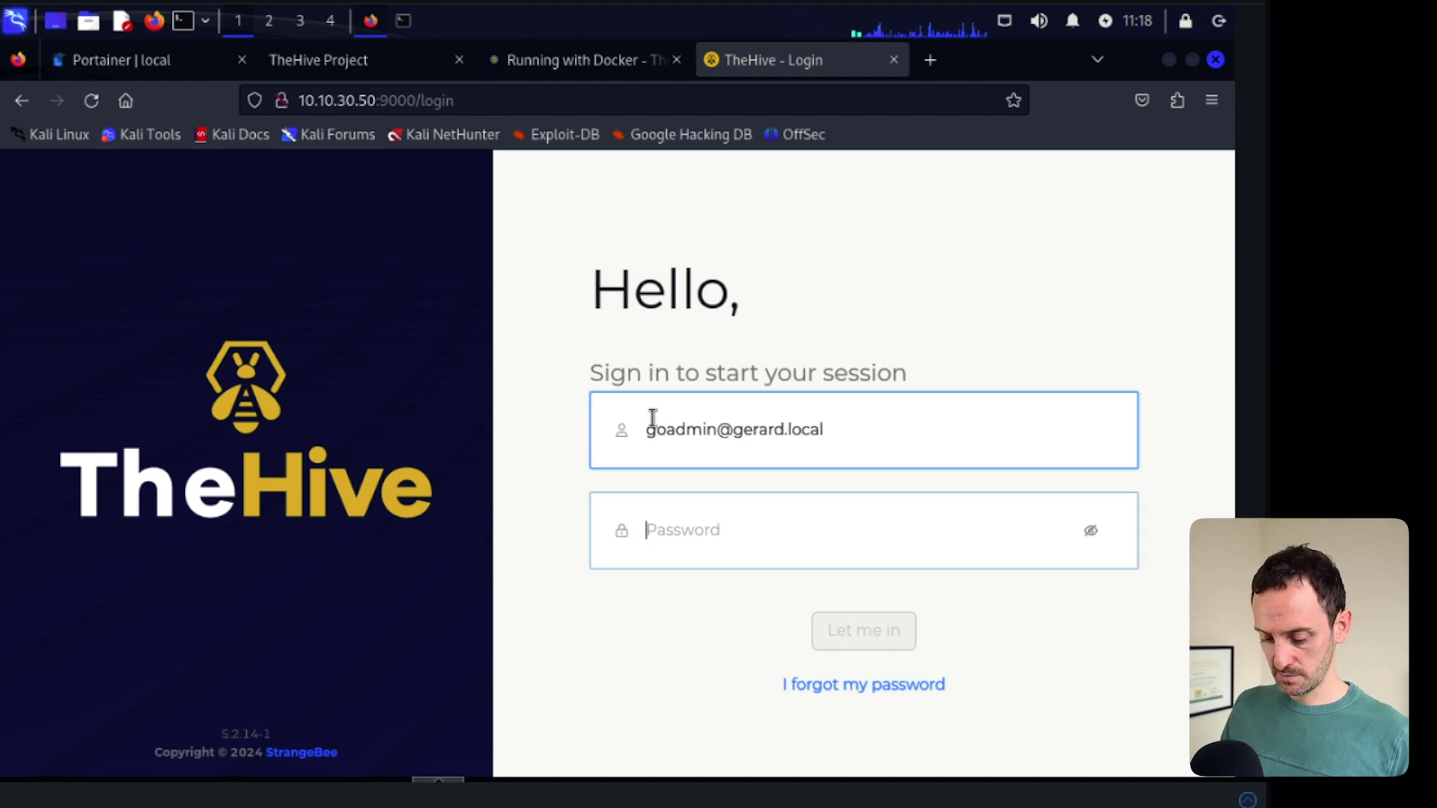
type("•••••••")
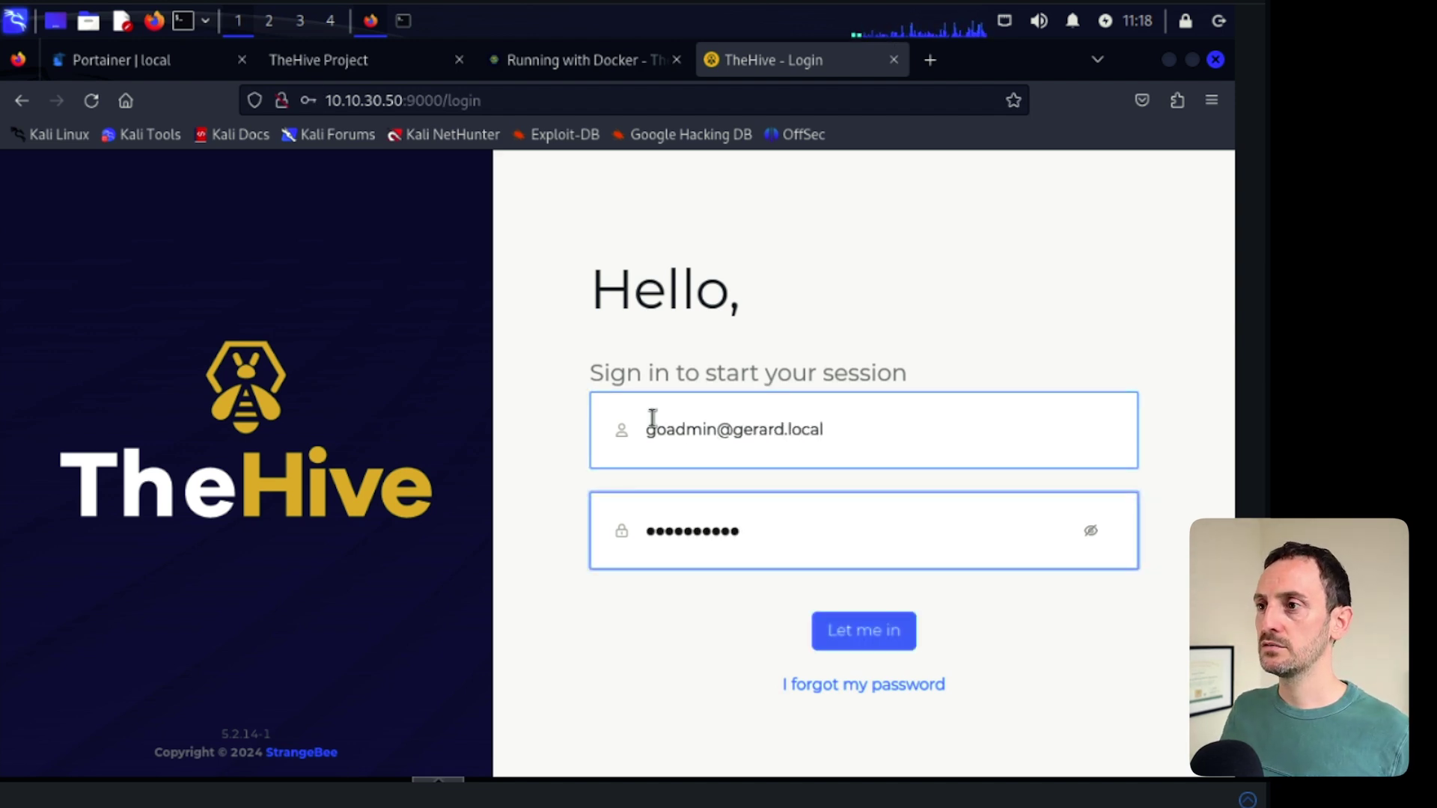
key("Return")
left_click(587, 366)
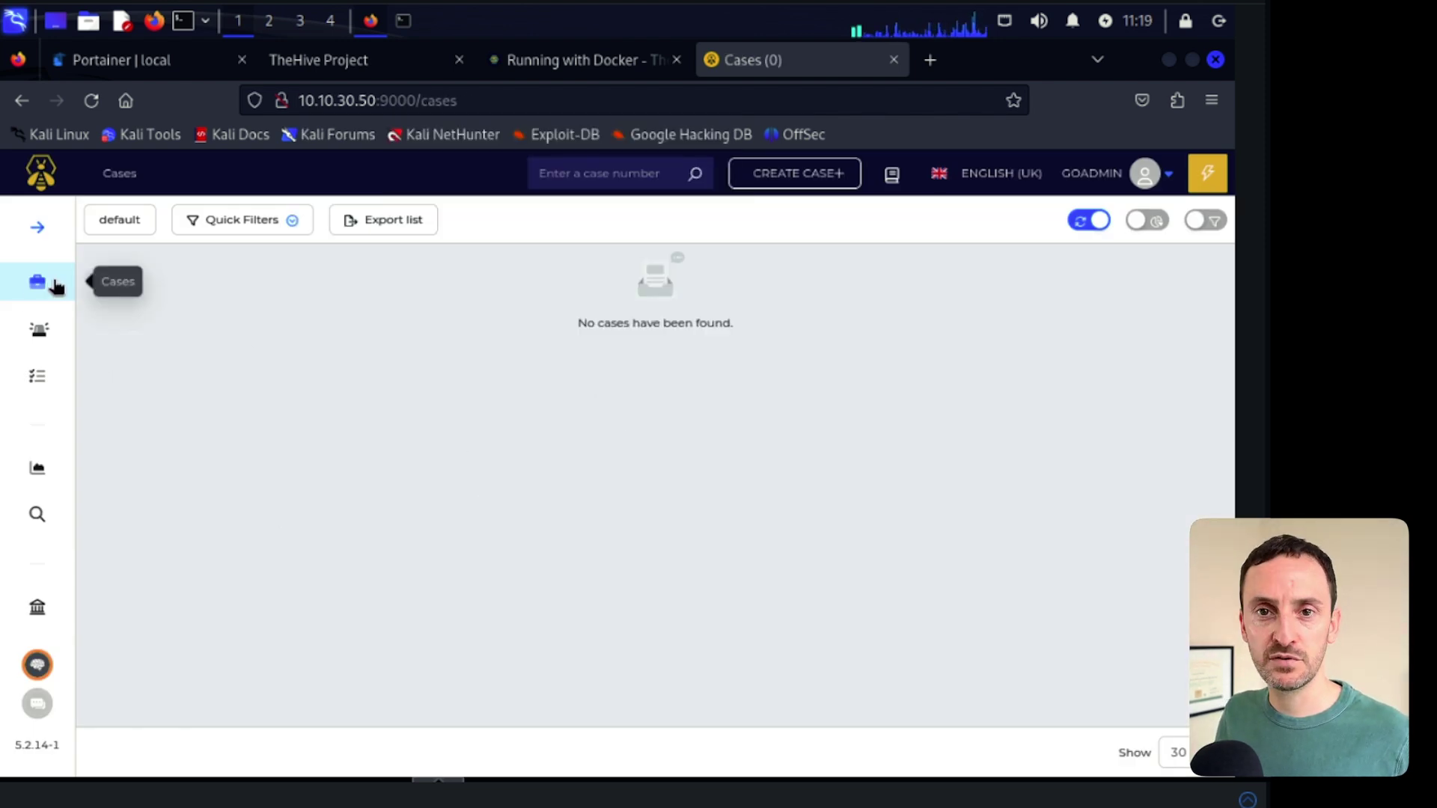
left_click(34, 344)
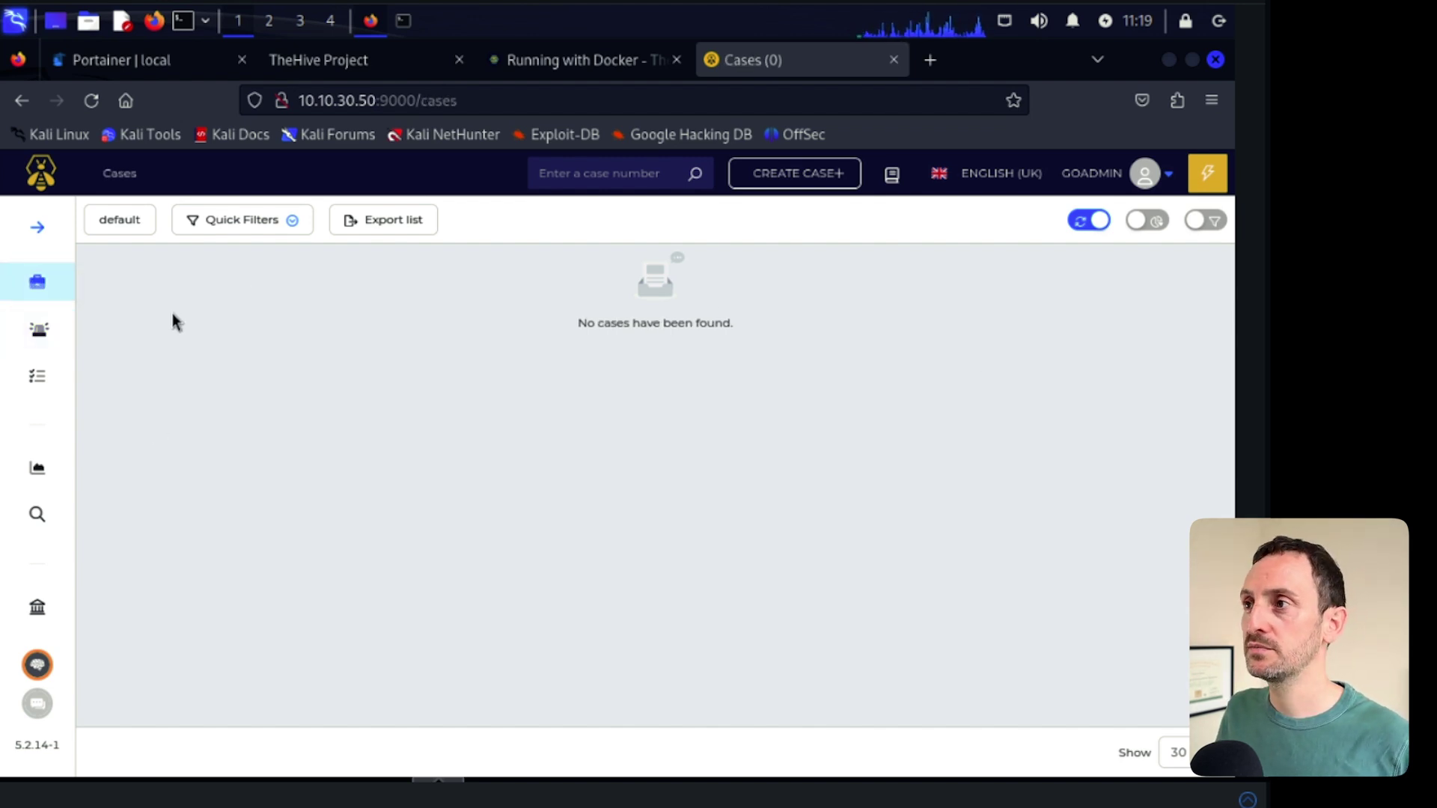
- Load Cortex at 10.10.30.50:9001 in a new tab and run its database update
left_click(930, 60)
type("10.10.4")
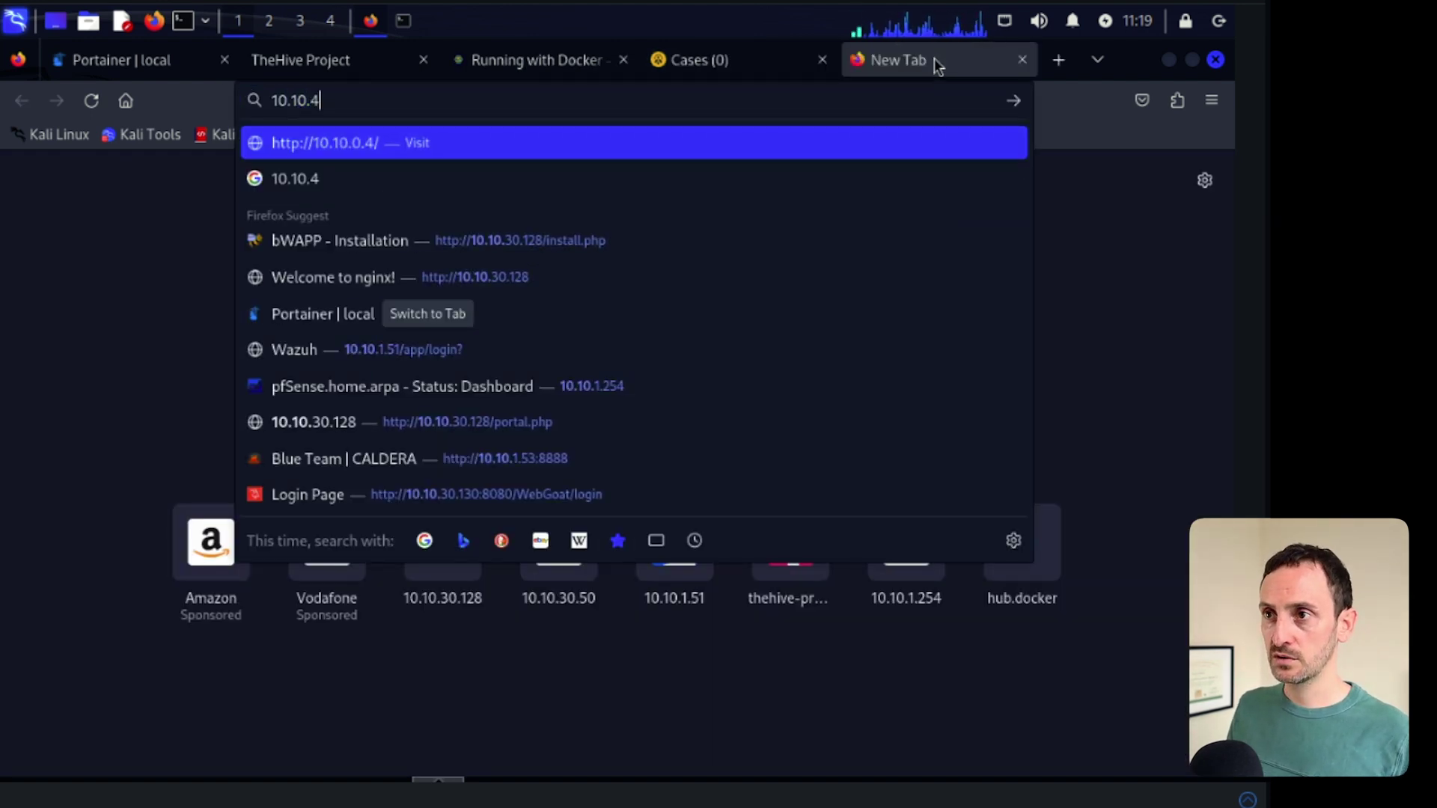
key("BackSpace")
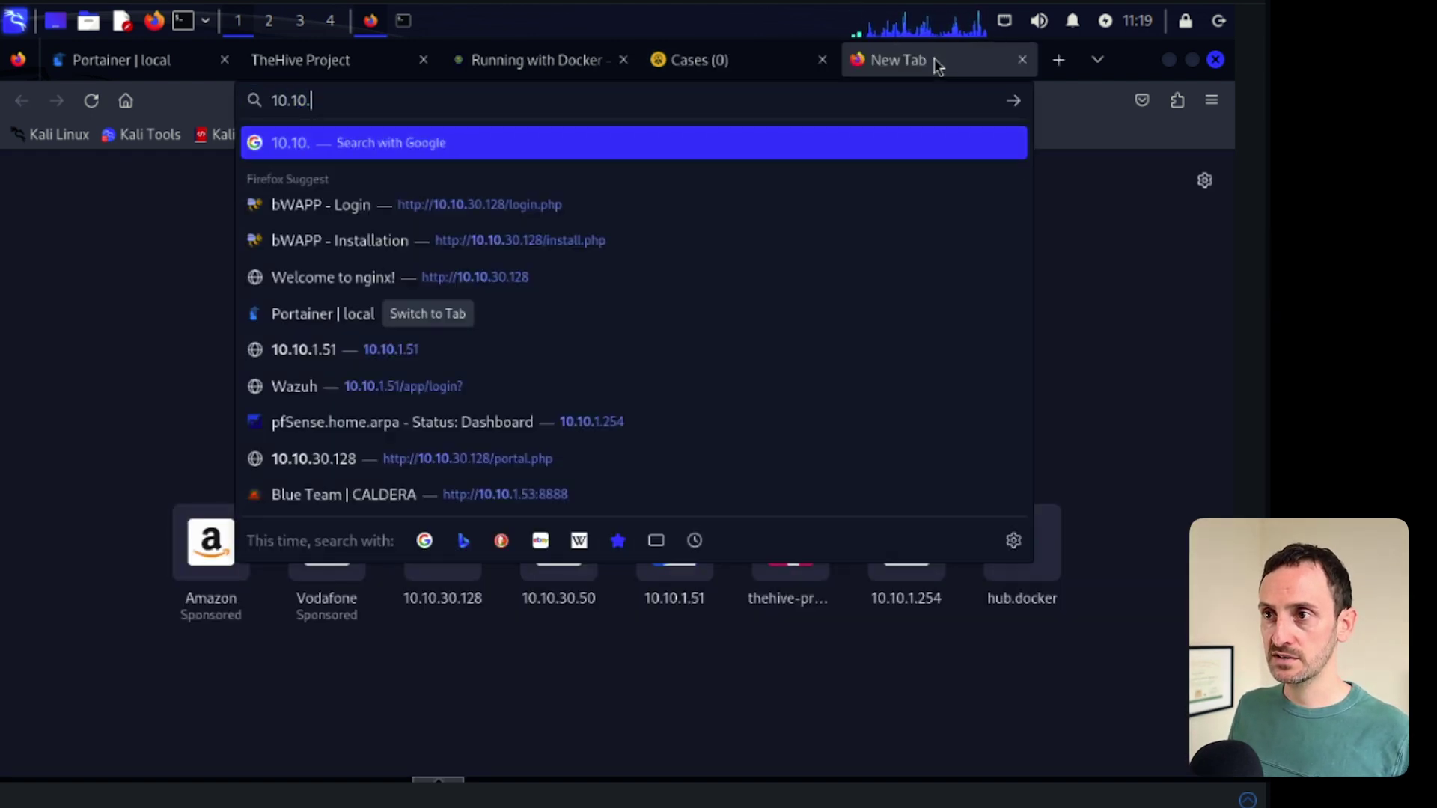
type("30.50:9")
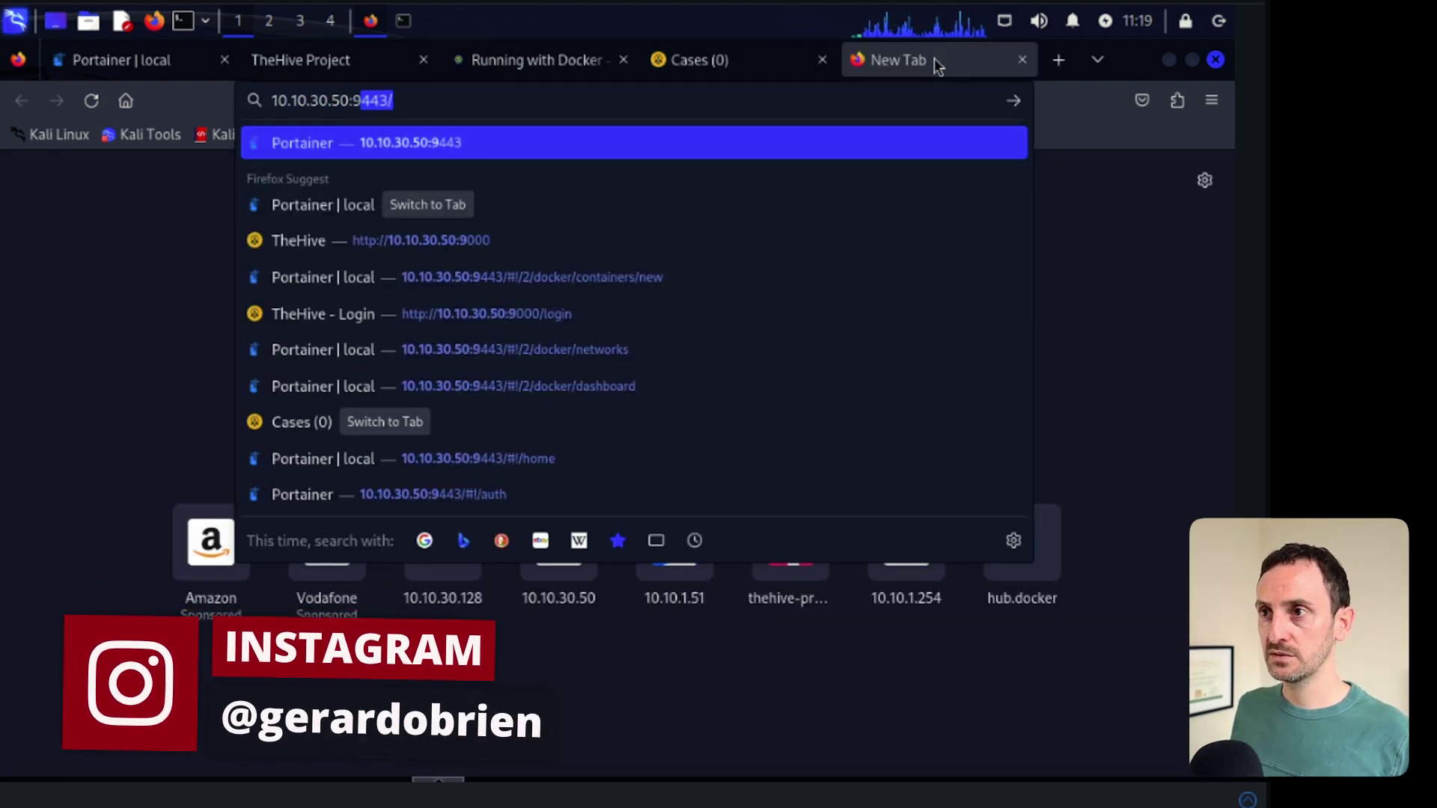
type("001")
key("Return")
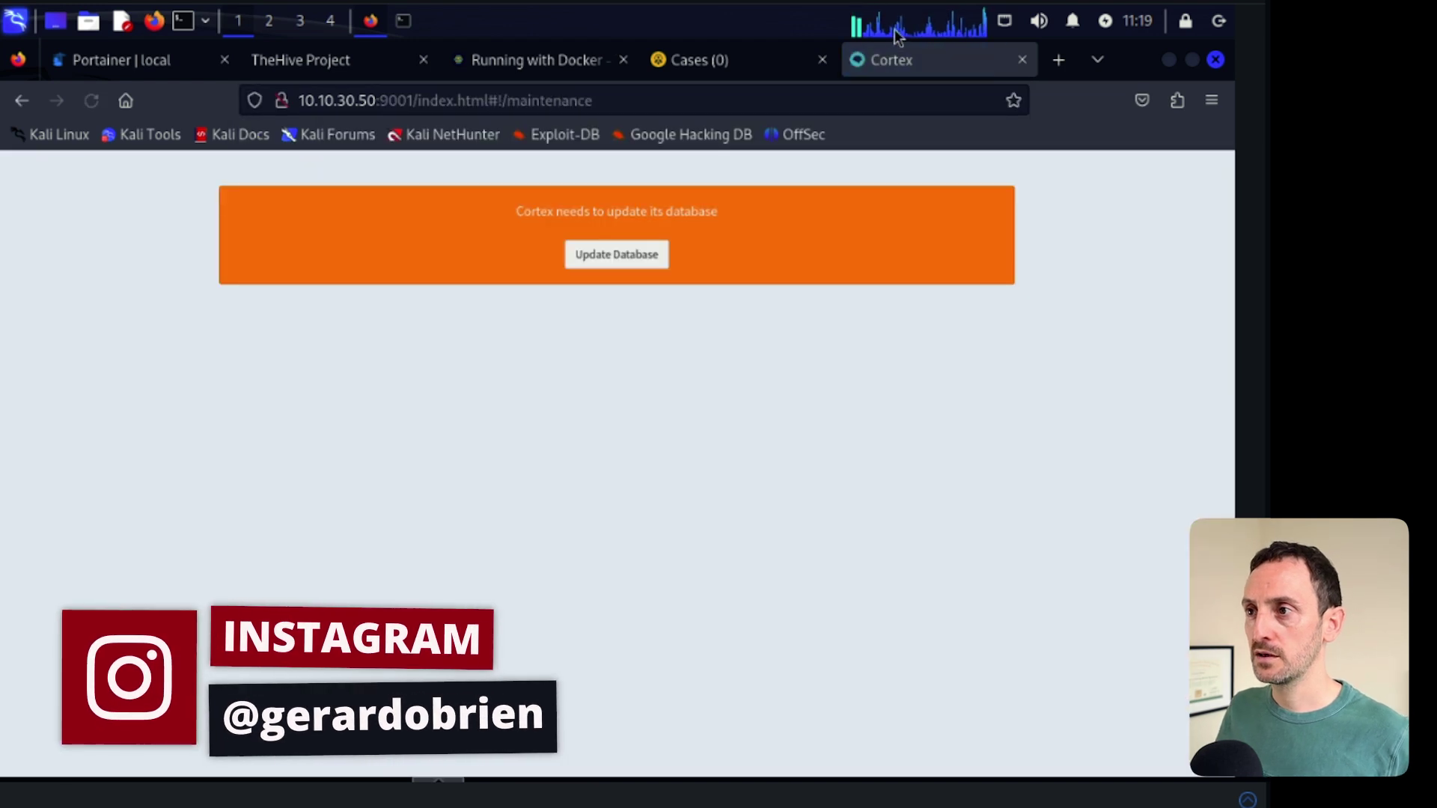
left_click(610, 259)
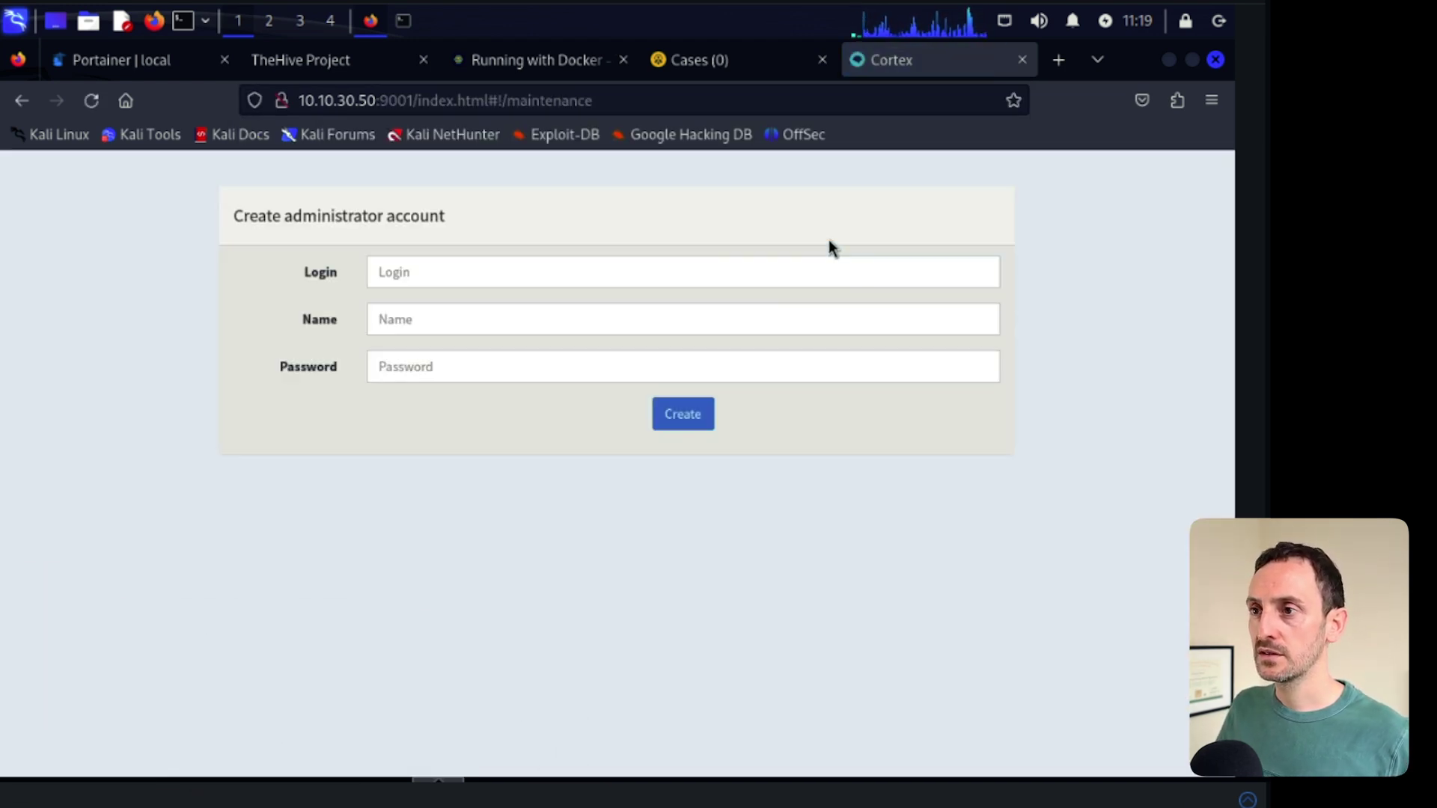
- Create the Cortex administrator with login and name 'goadmin' and a password, without saving it in Firefox
left_click(488, 268)
type("goadmin")
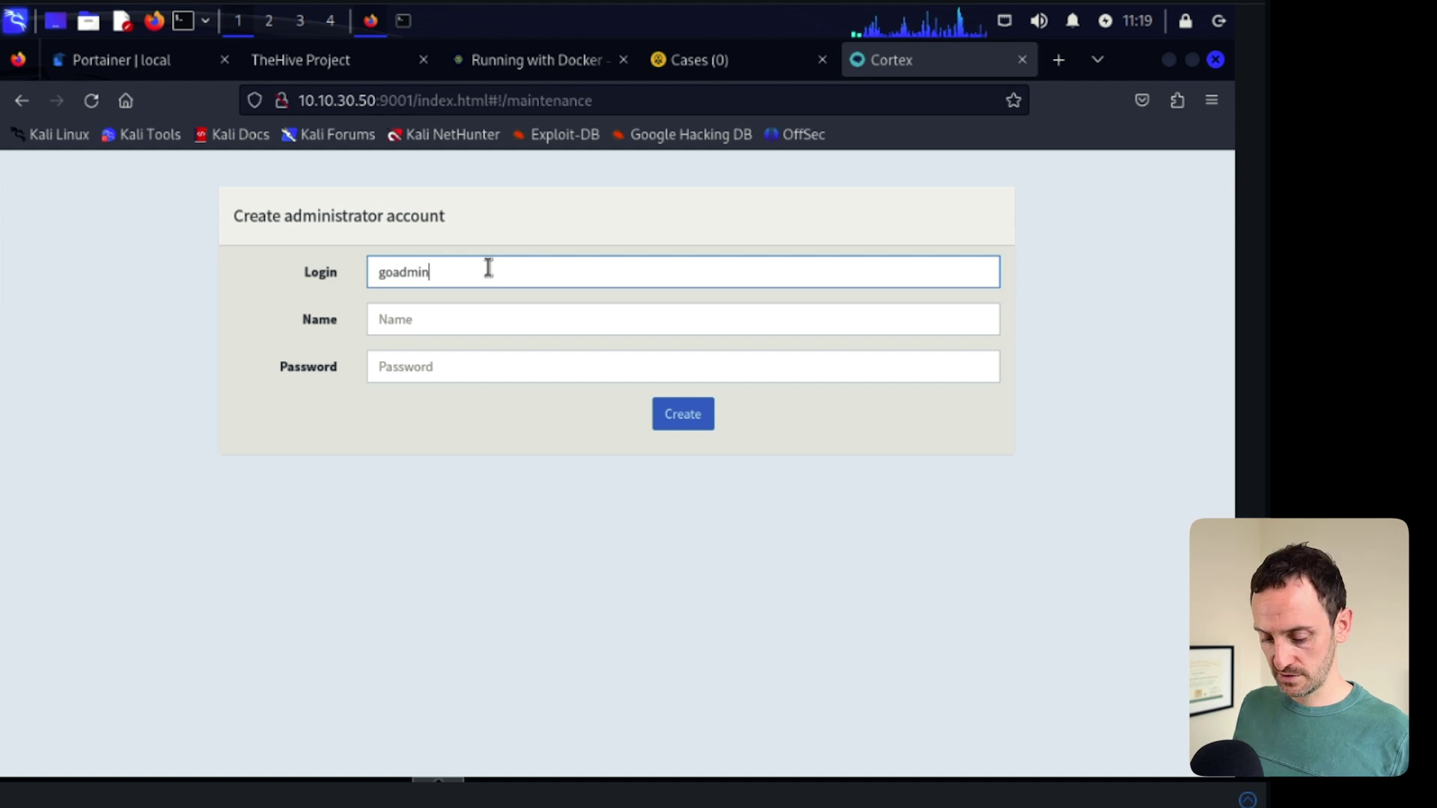
key("Tab")
type("g")
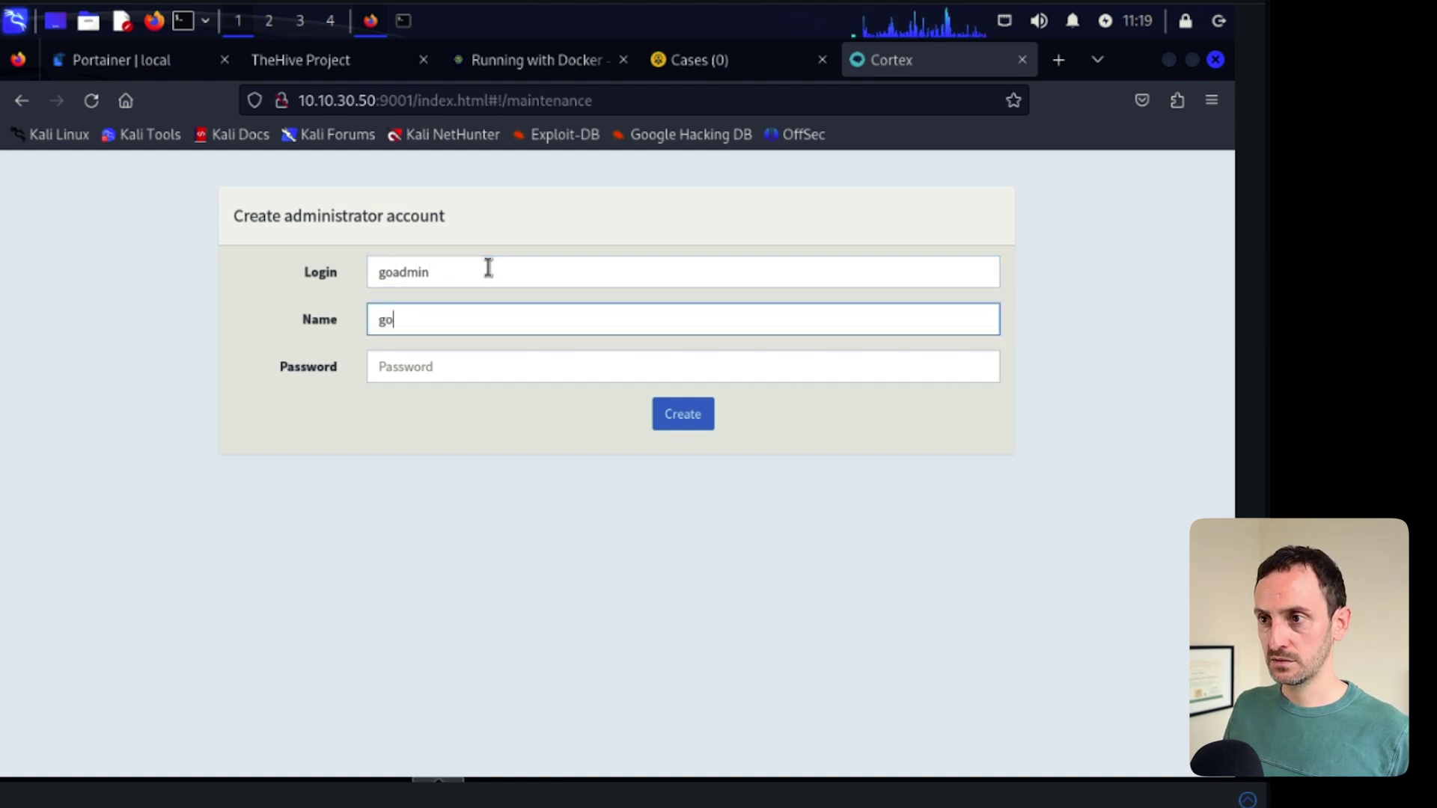
type("oadmin")
key("Tab")
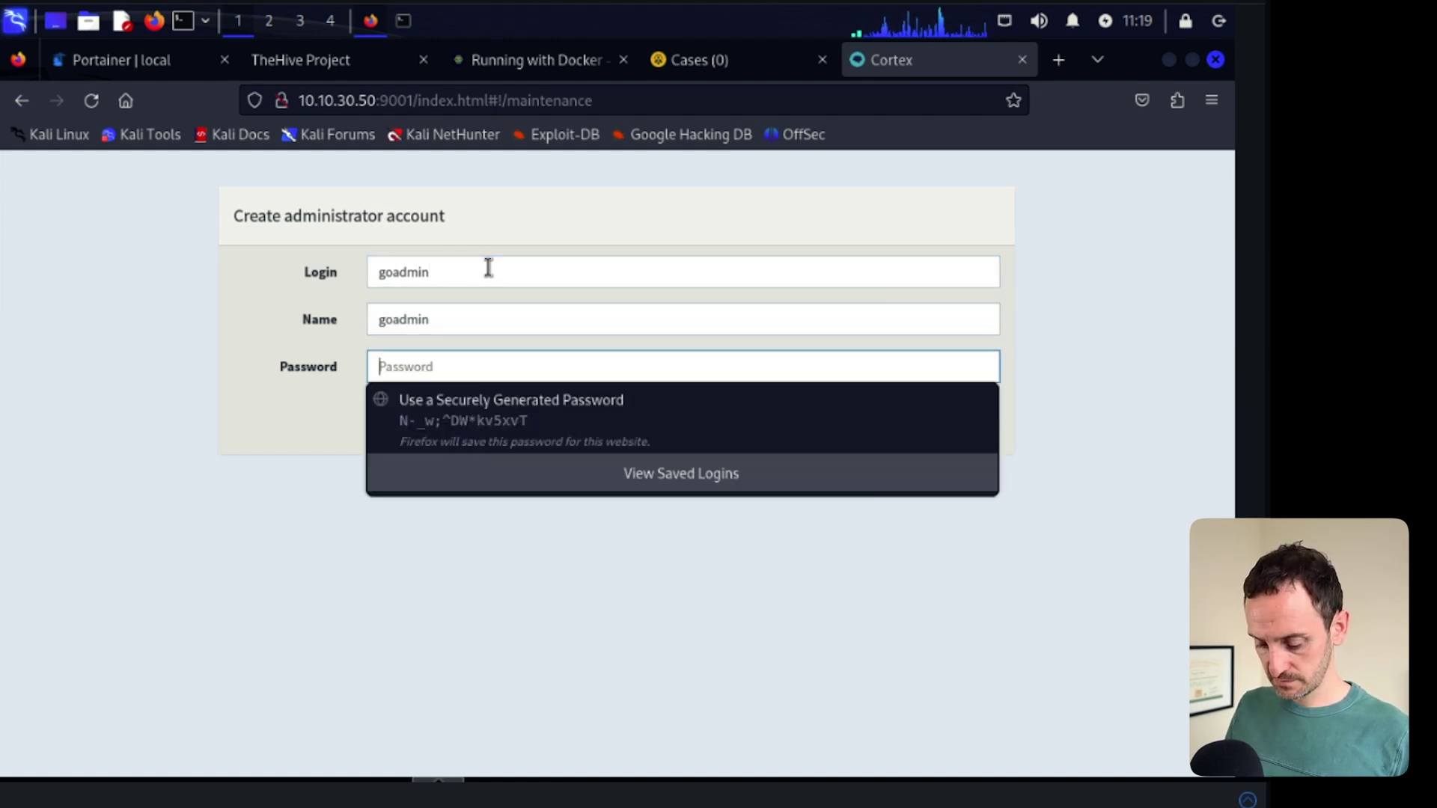
type("admin1234")
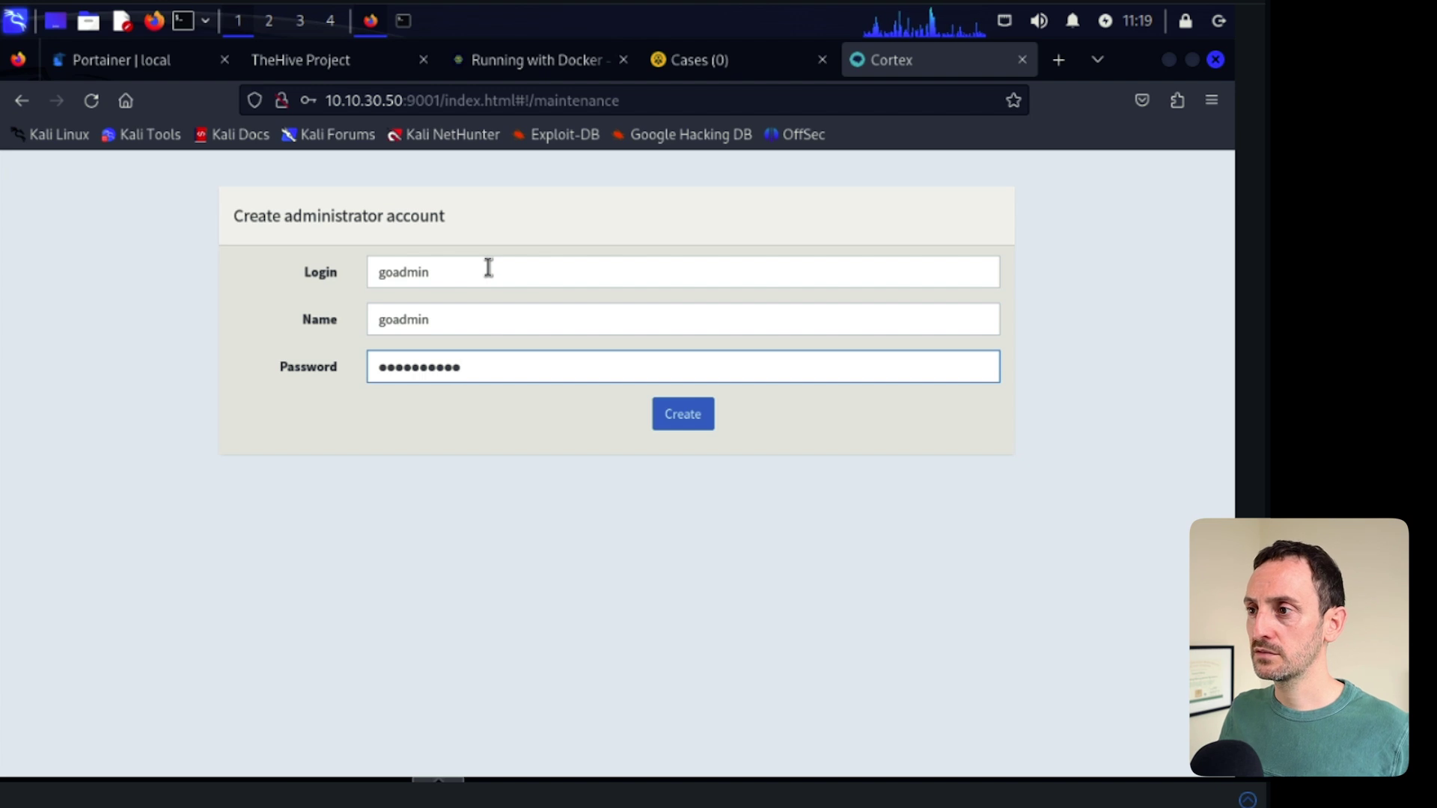
left_click(679, 416)
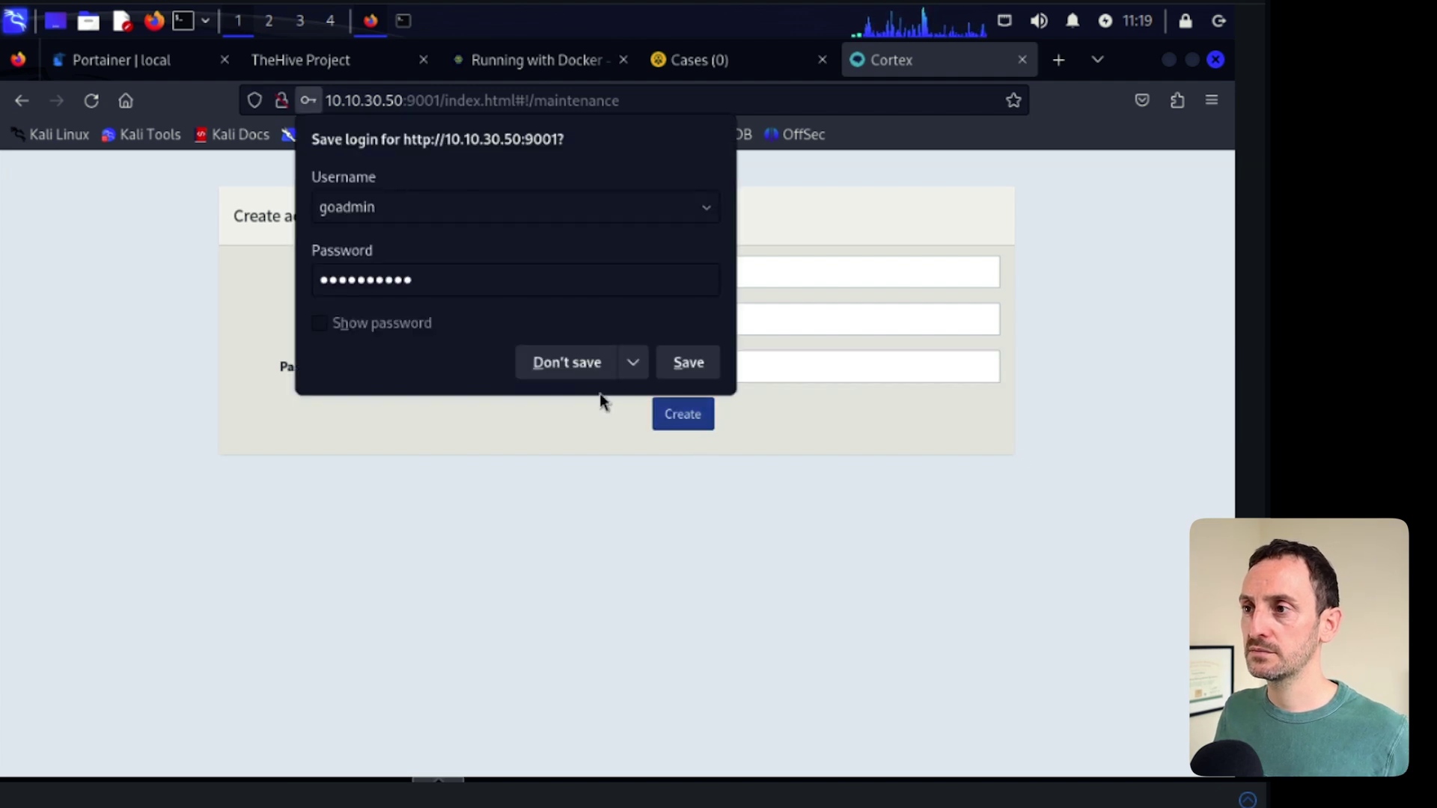
left_click(572, 363)
- Sign in to Cortex with the administrator login and password, declining Firefox's save prompt
left_click(494, 392)
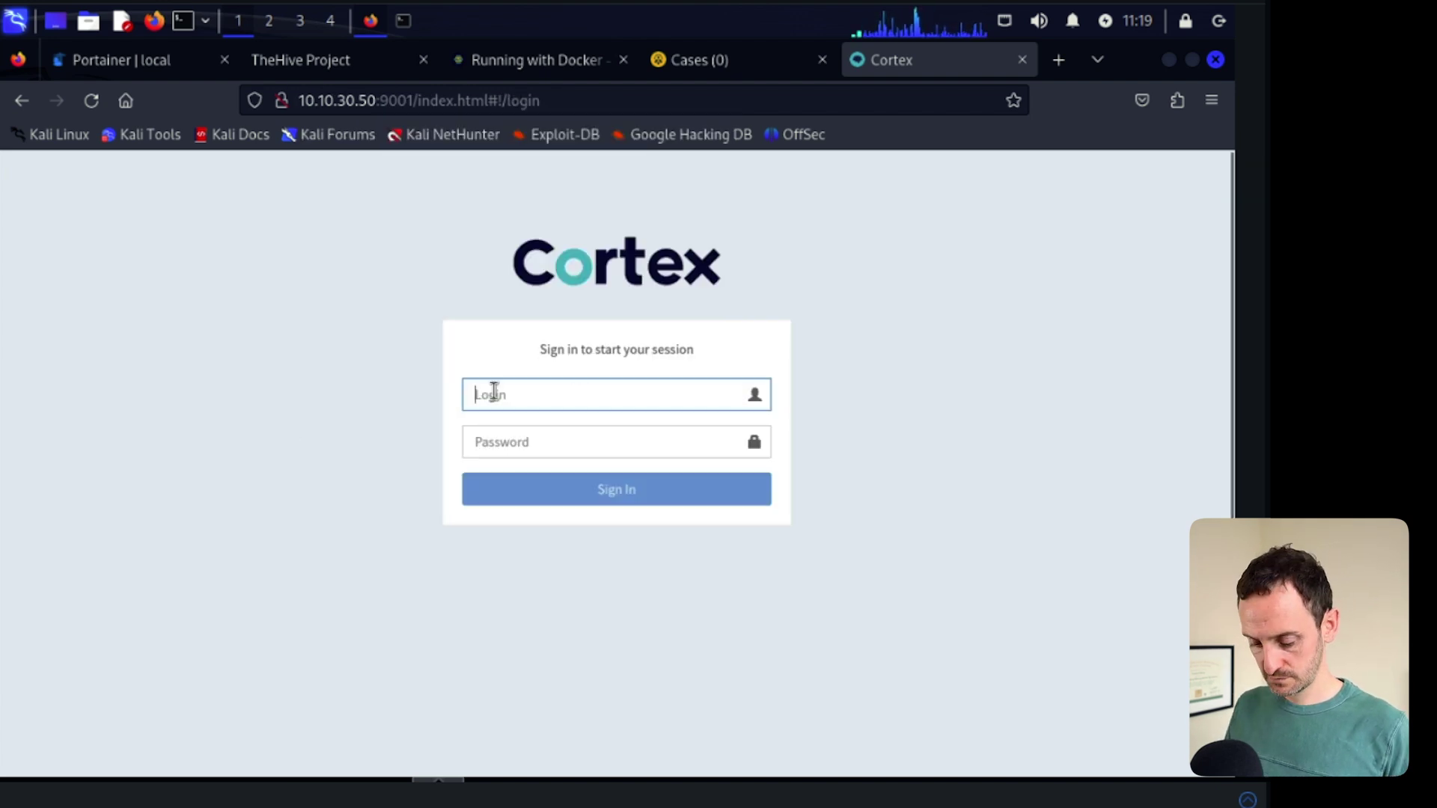
type("socadmin")
key("Tab")
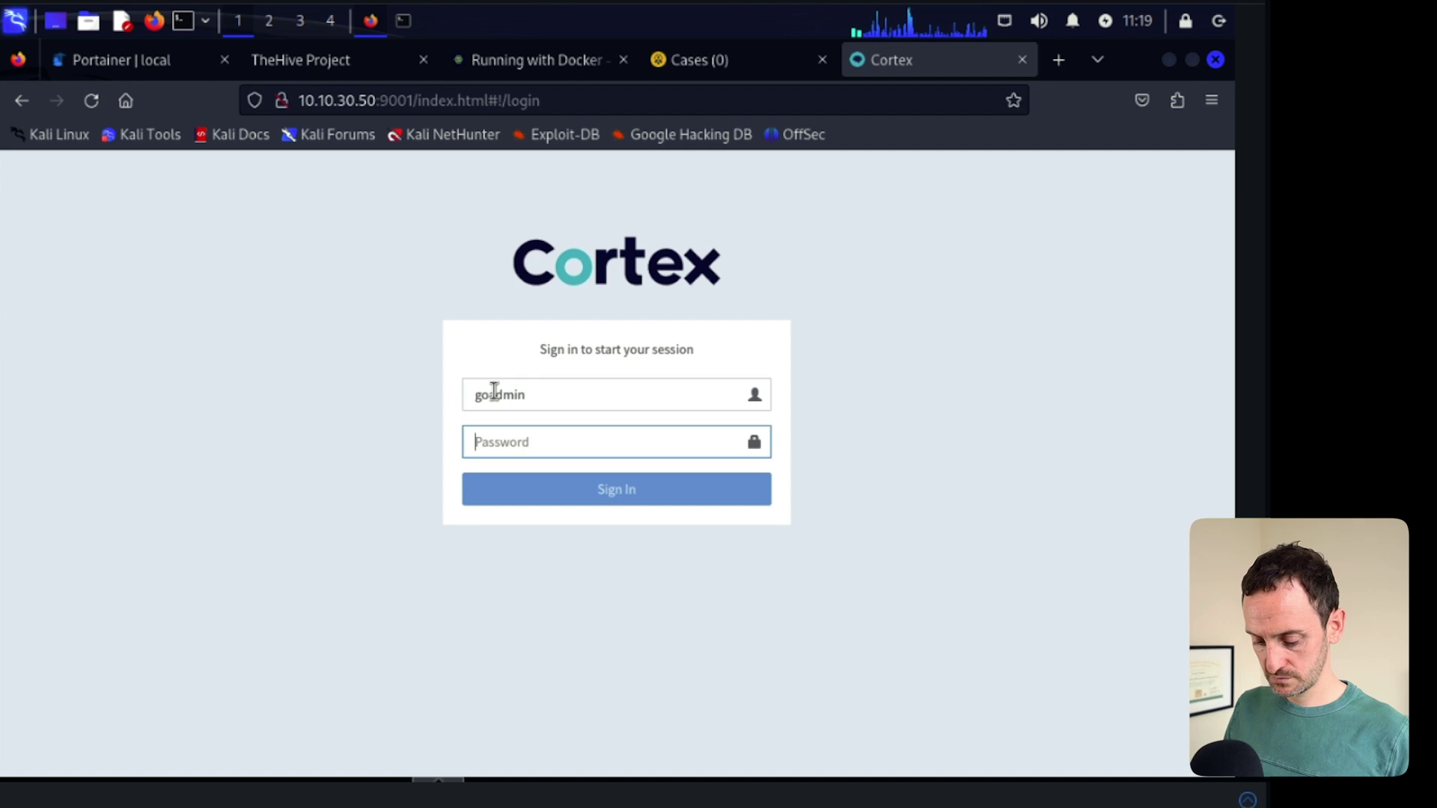
type("12")
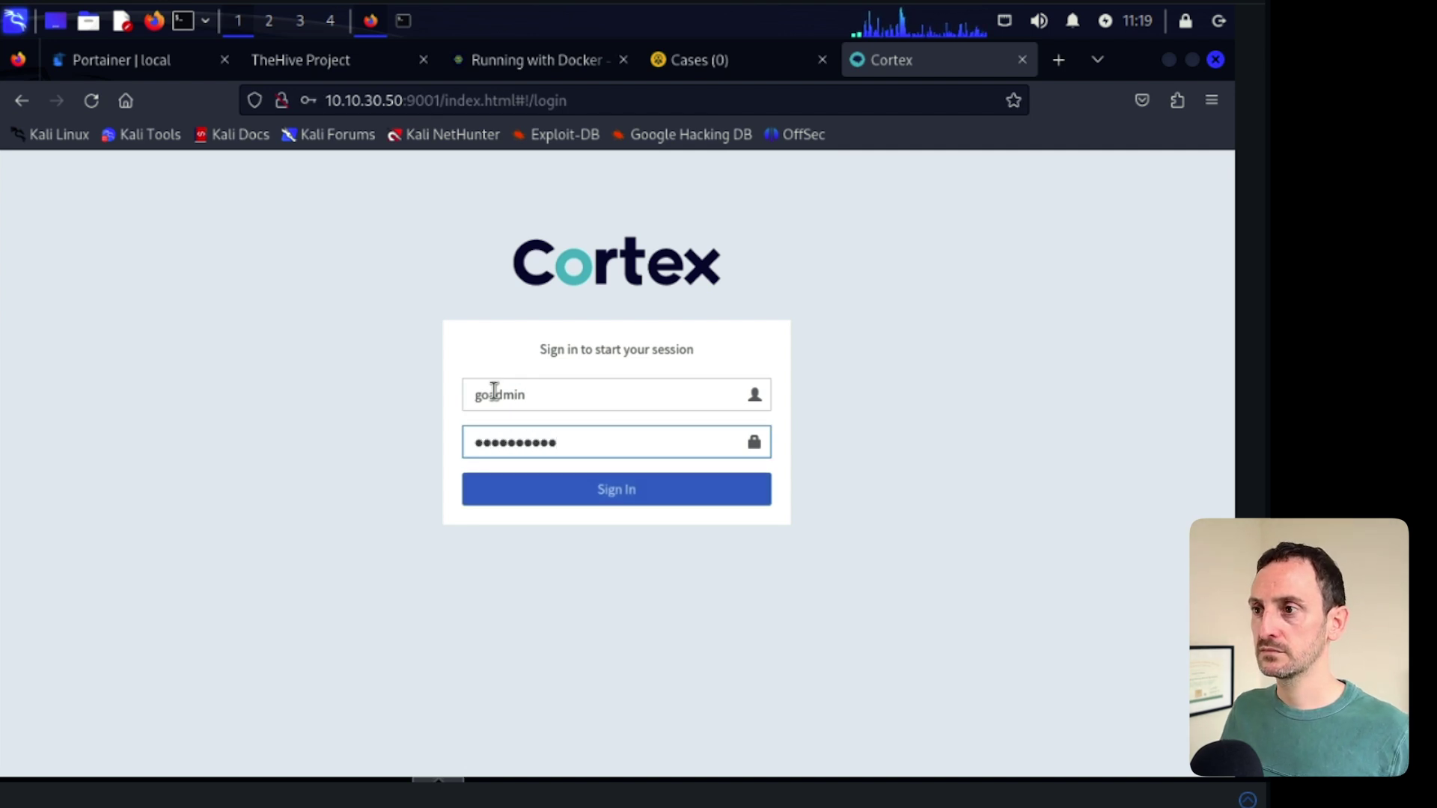
key("Return")
left_click(566, 360)
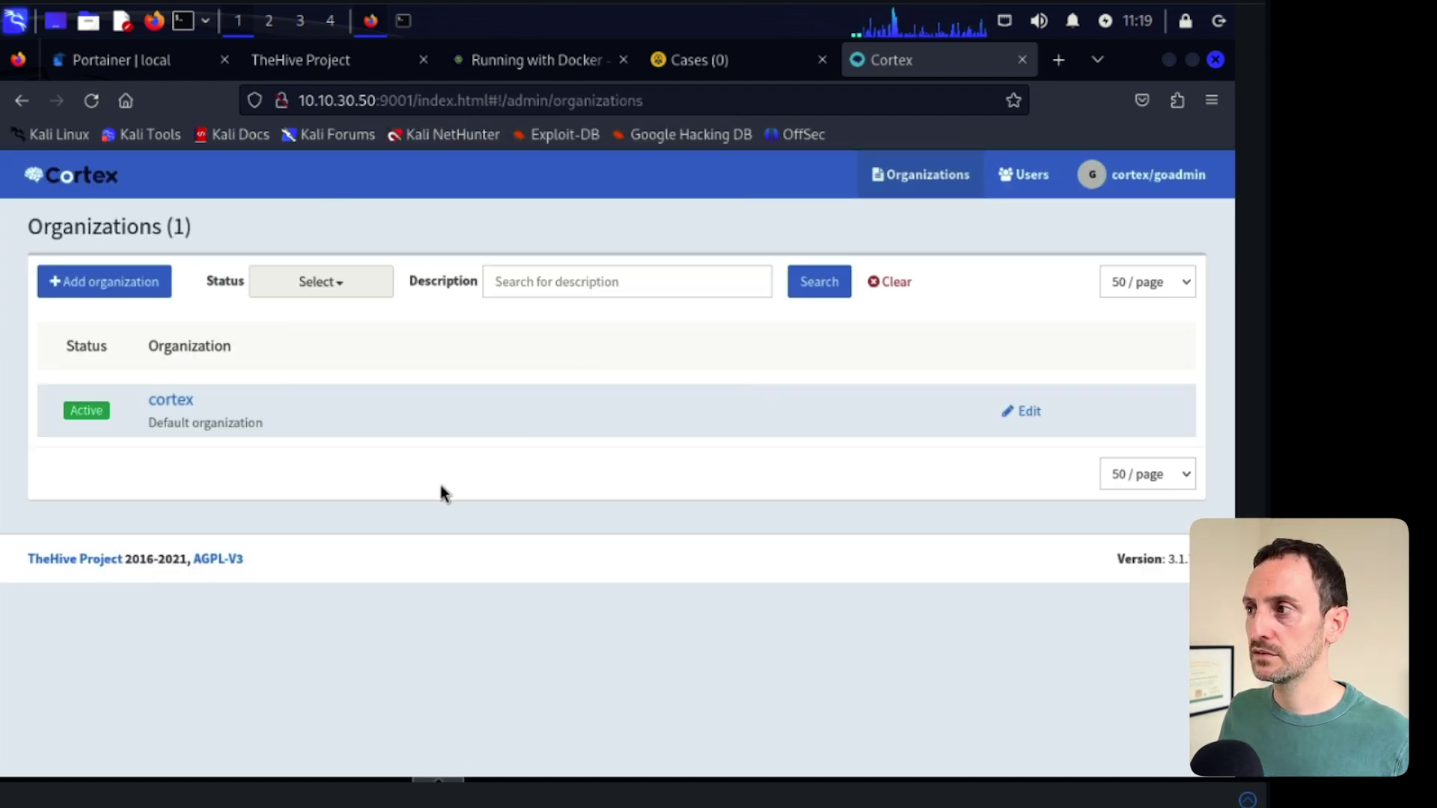